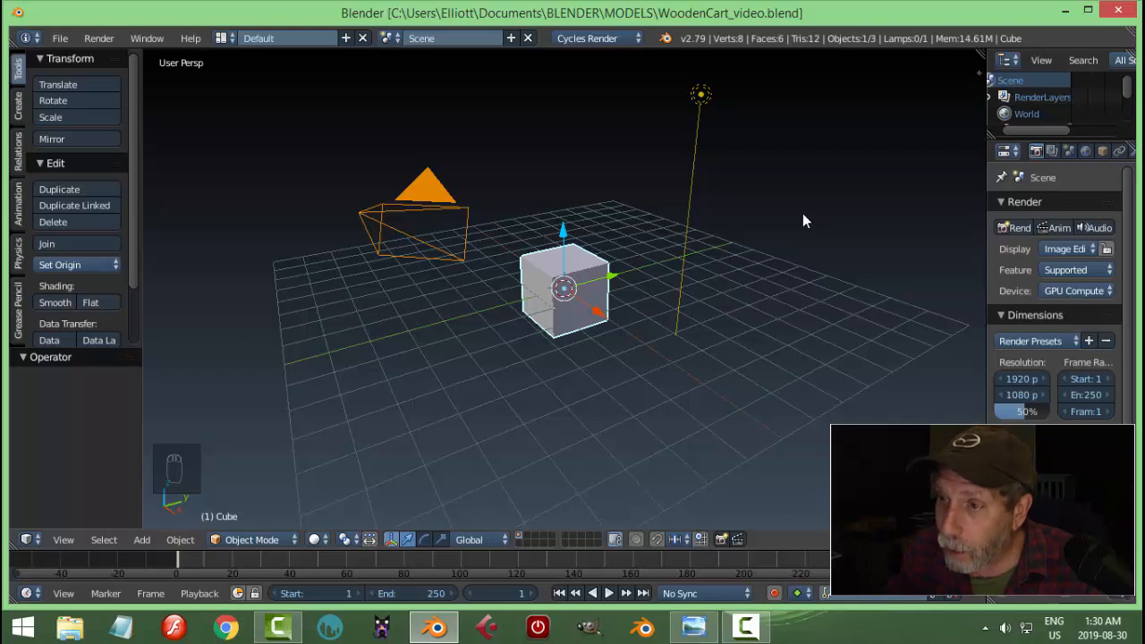
- Change the scene lamp to a Sun lamp that uses nodes, with its size set to 0.3
middle_drag(805, 211, 782, 226)
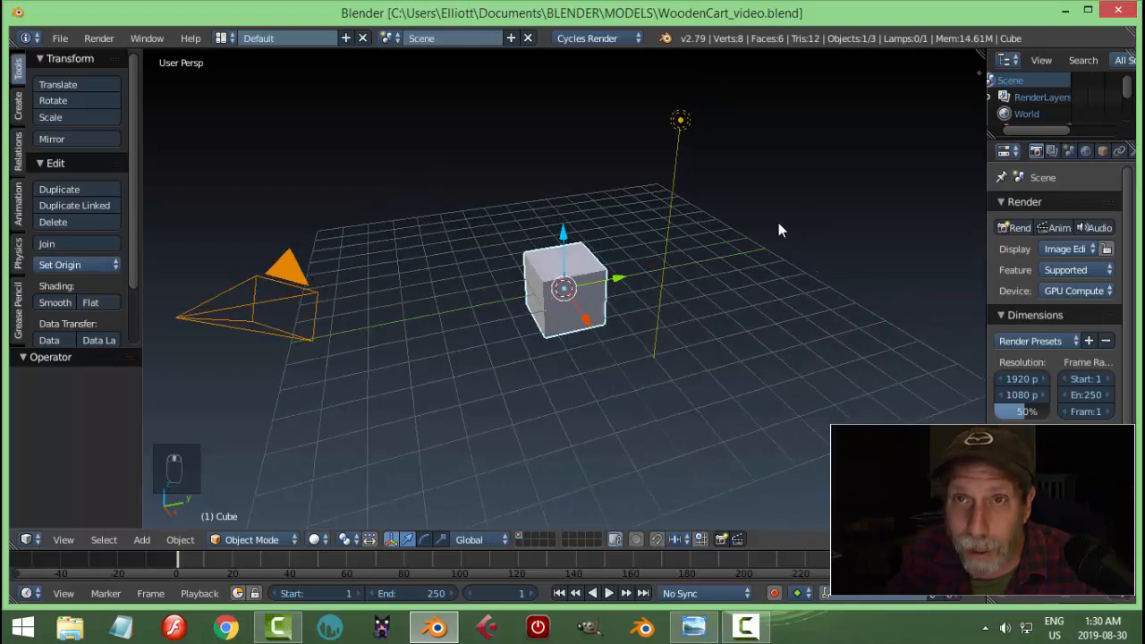
right_click(685, 130)
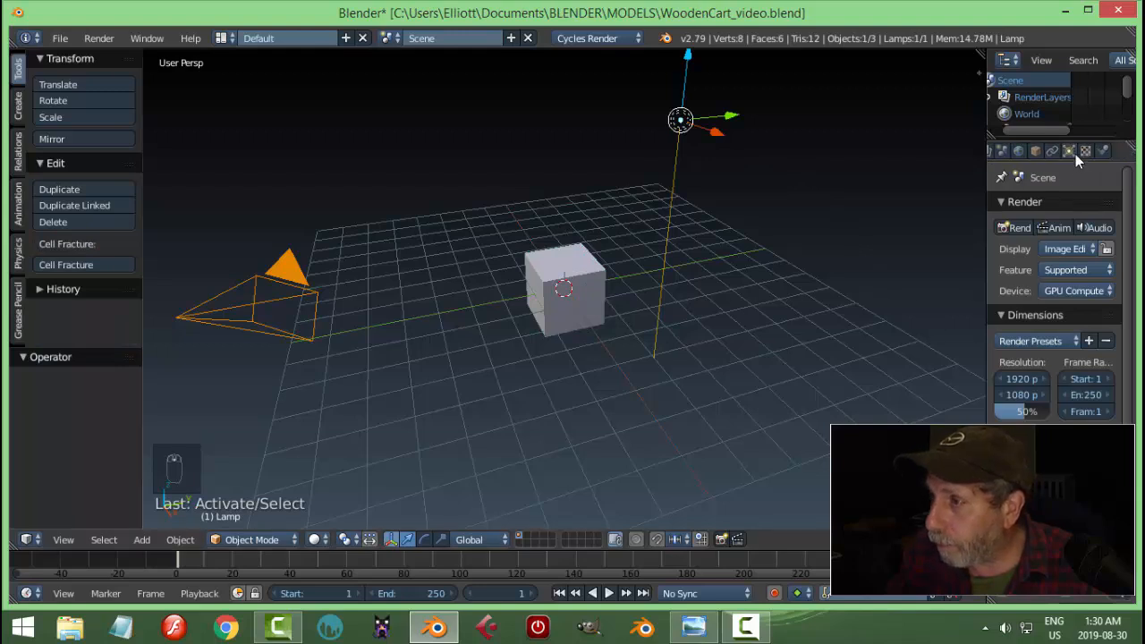
click(1068, 151)
click(1039, 298)
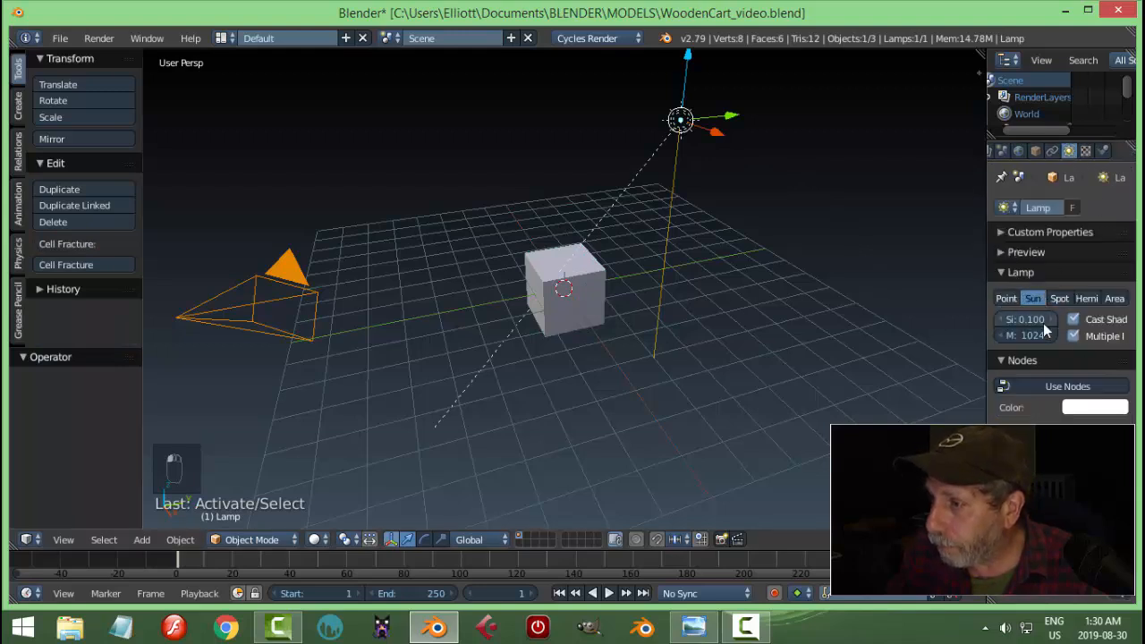
click(1039, 383)
click(1022, 320)
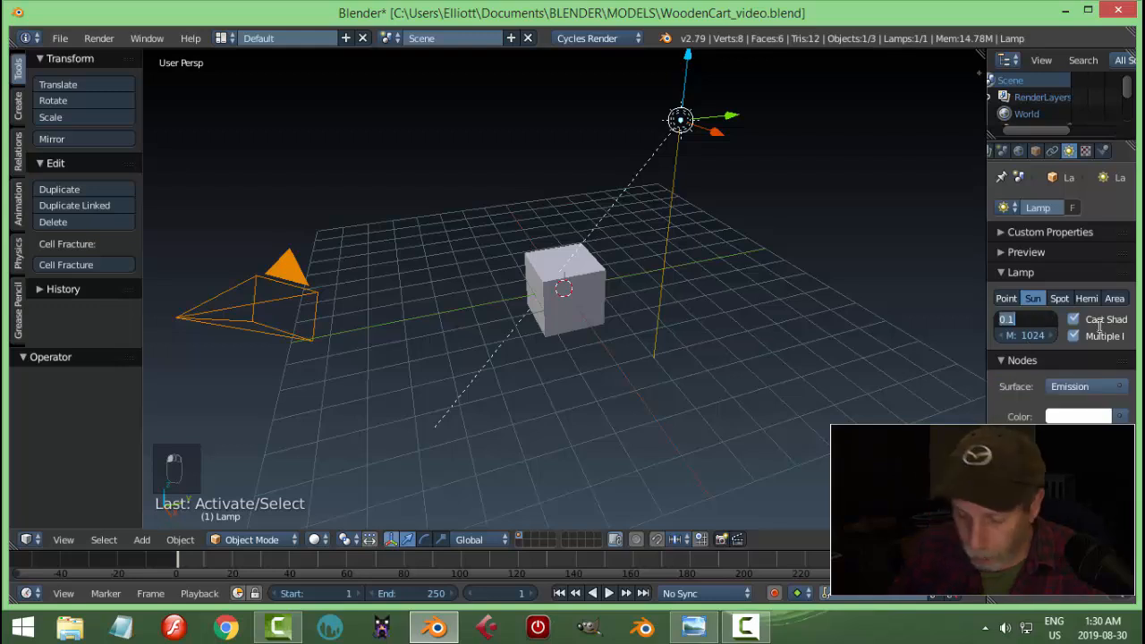
text(0.3)
key(Return)
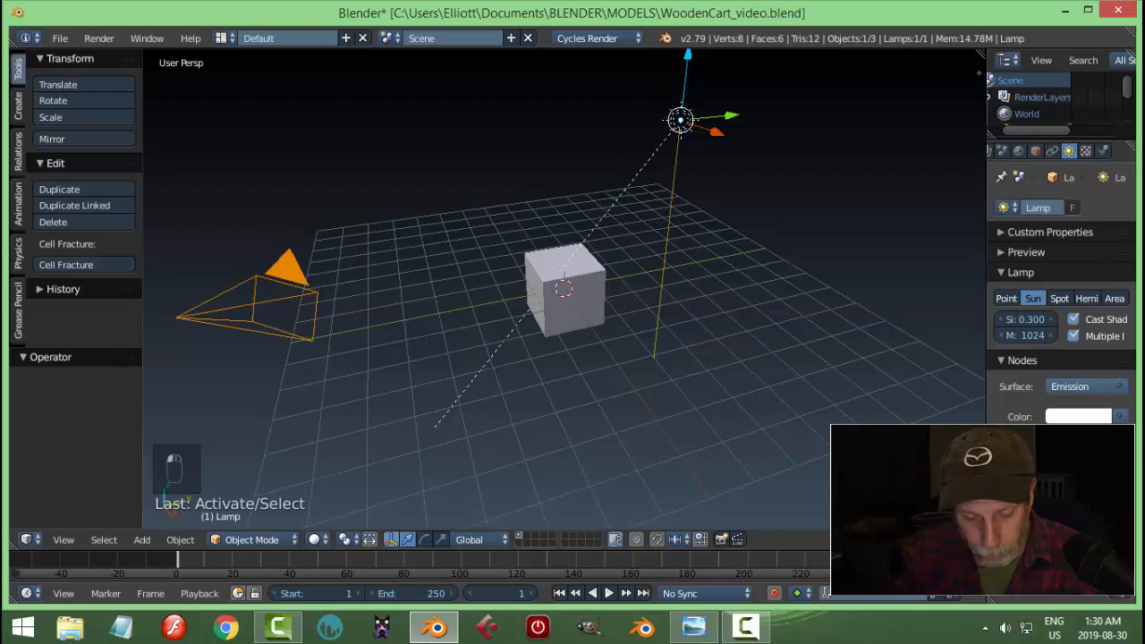
- Add the camera to the lamp selection and move both objects to layer 11, directly below the first layer
right_click(293, 290)
key(m)
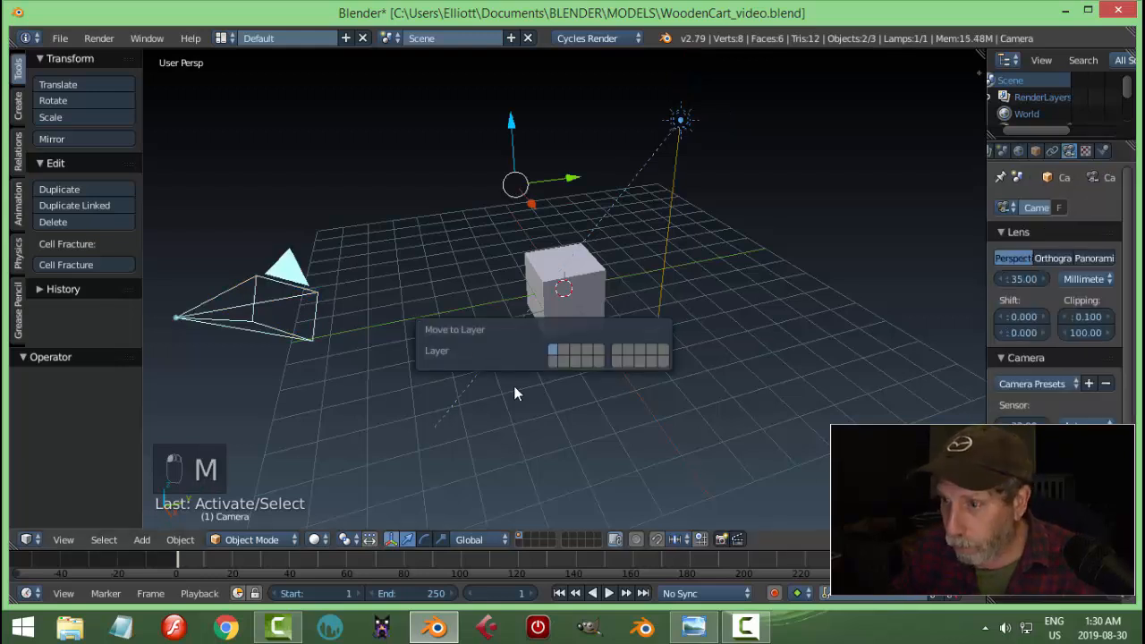
click(558, 355)
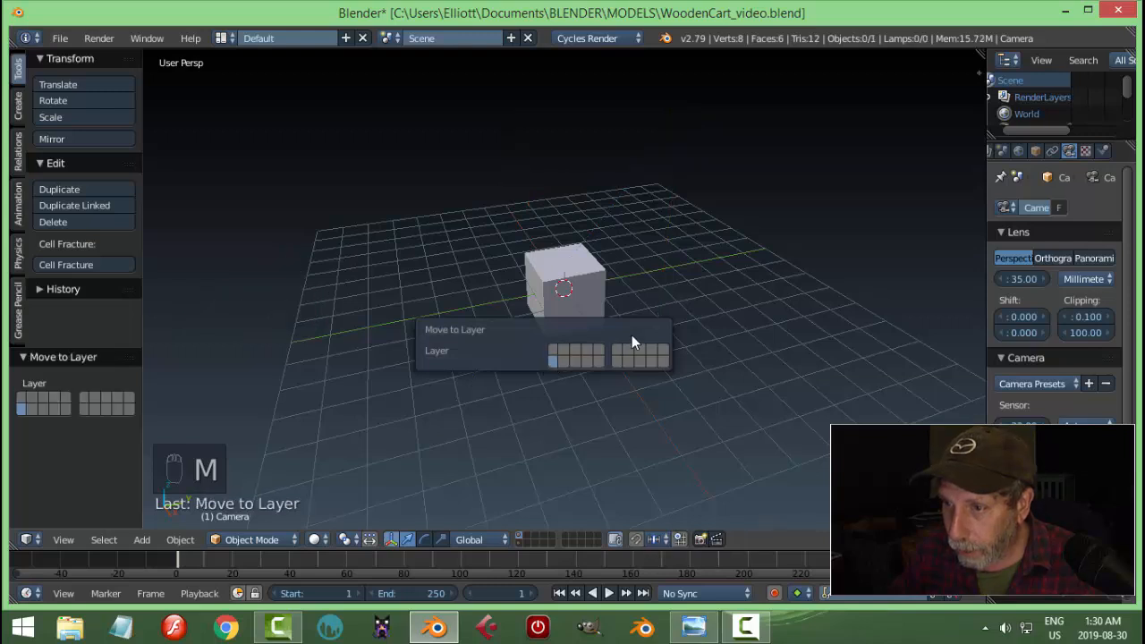
- Delete the default cube from the scene
right_click(588, 284)
key(x)
click(591, 284)
- Add a plane mesh at the origin in the top orthographic view
middle_drag(664, 321, 650, 338)
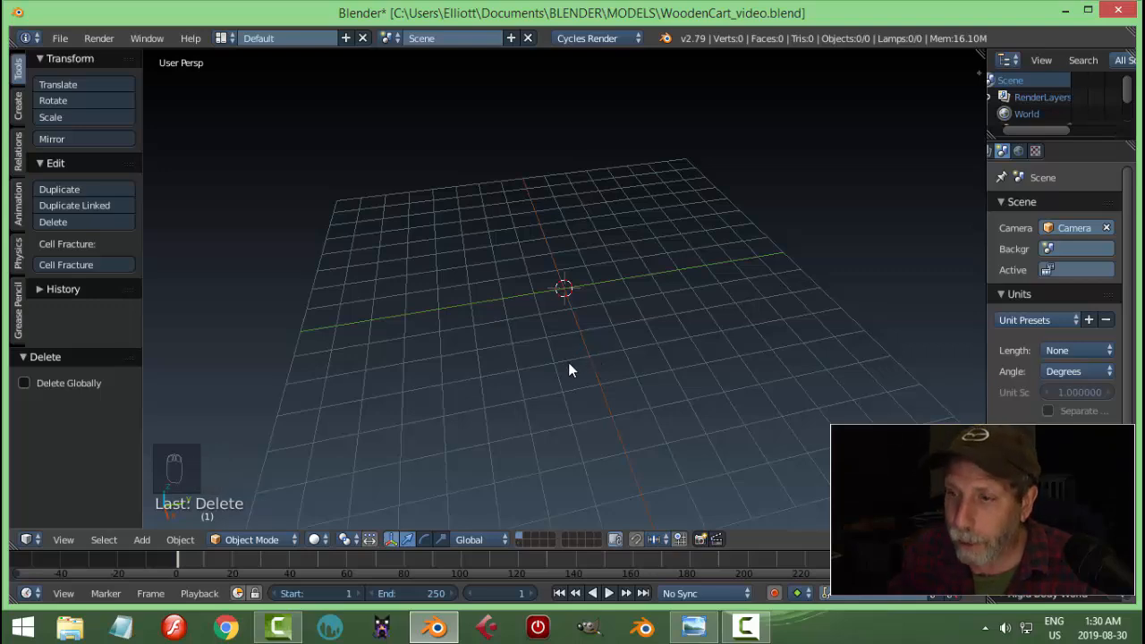
middle_drag(566, 372, 596, 392)
key(KP_7)
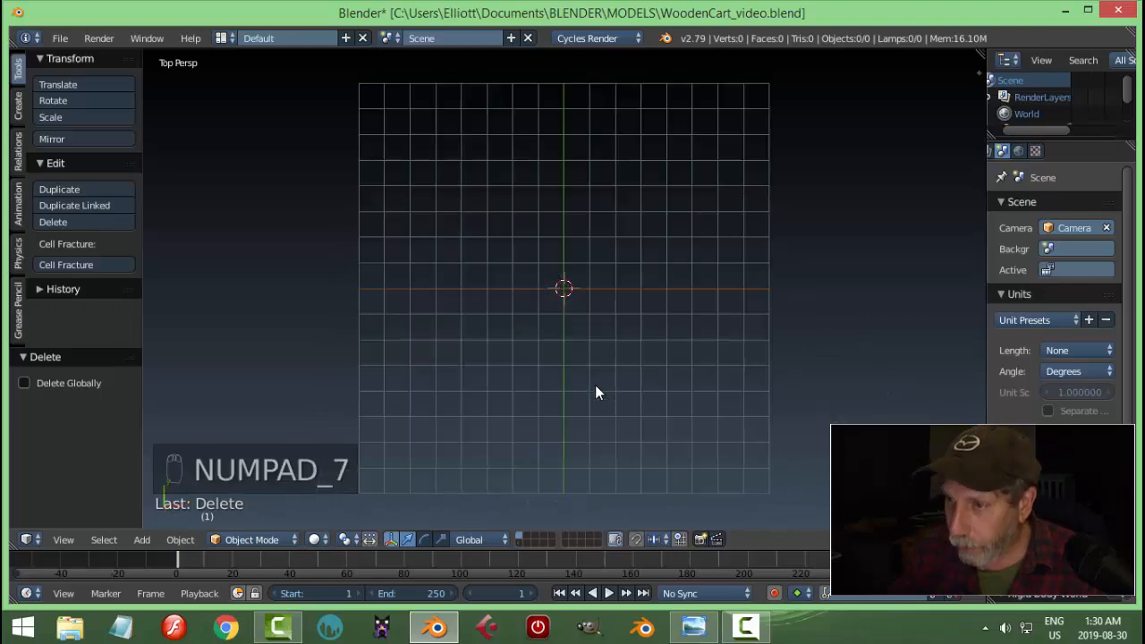
key(KP_5)
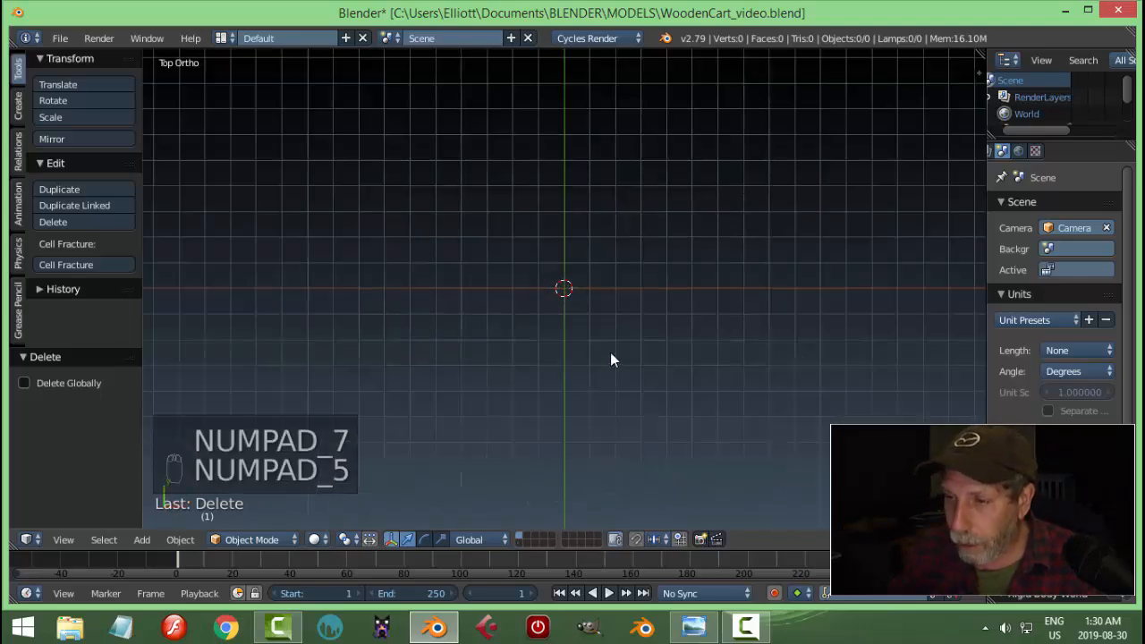
key(shift+a)
mouse_move(616, 338)
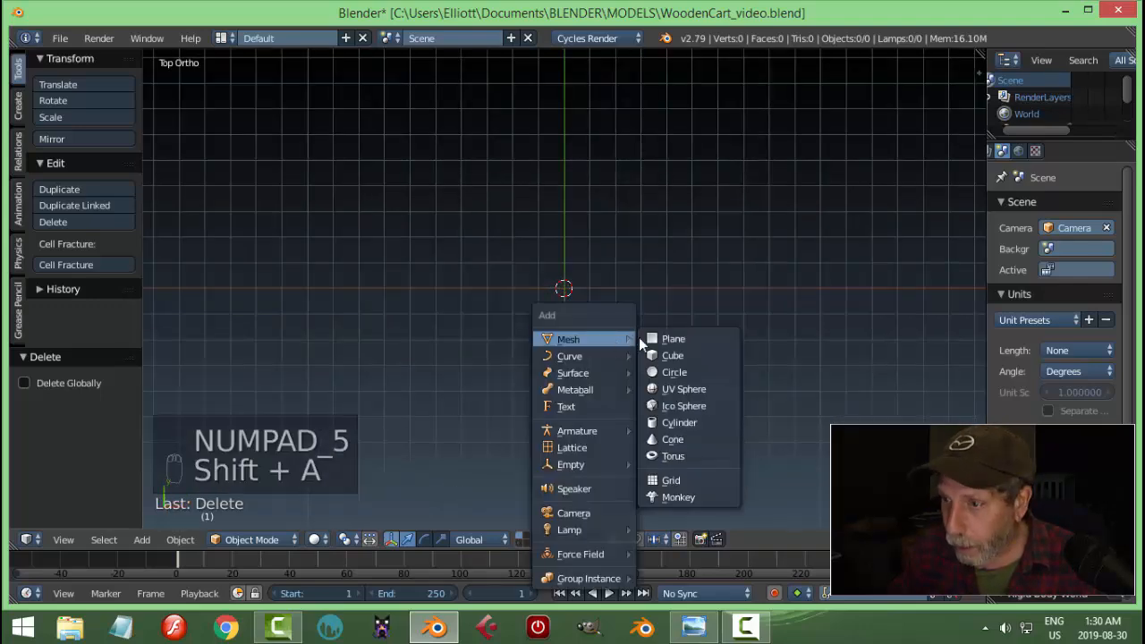
click(660, 338)
scroll(629, 353, up, 6)
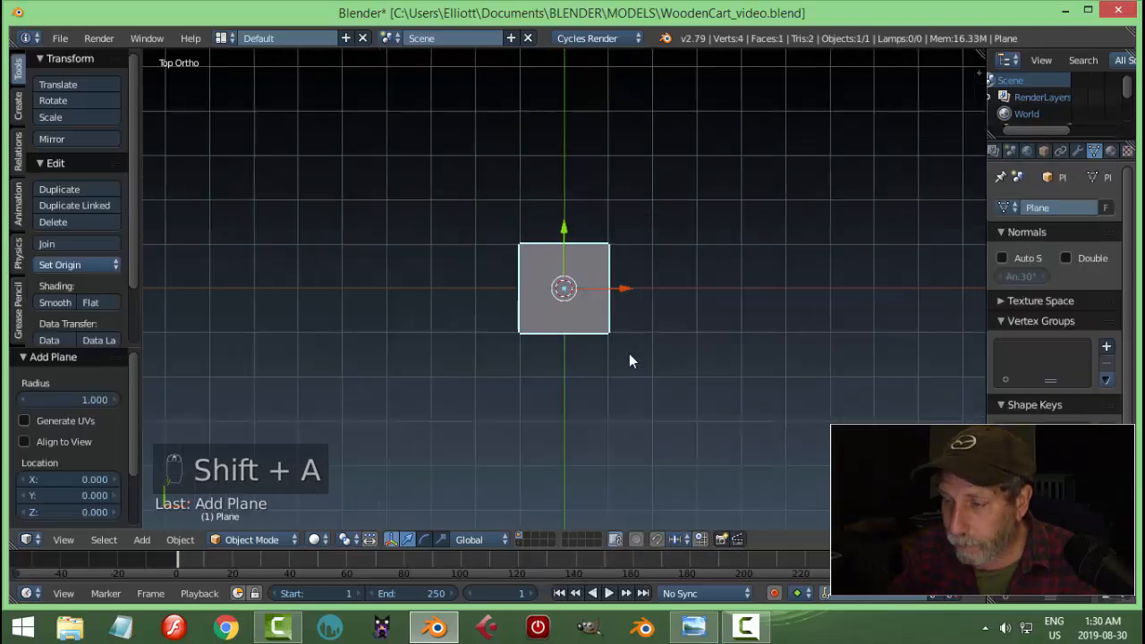
- Scale the plane's mesh along X to about 0.155 in Edit Mode to form a narrow board
key(Tab)
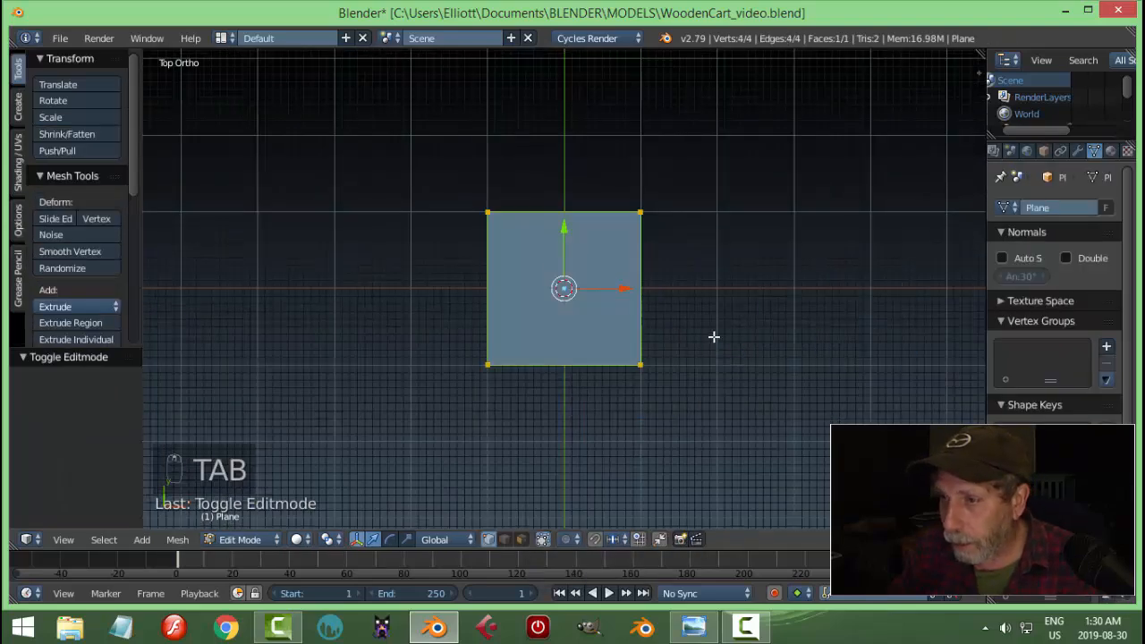
key(s)
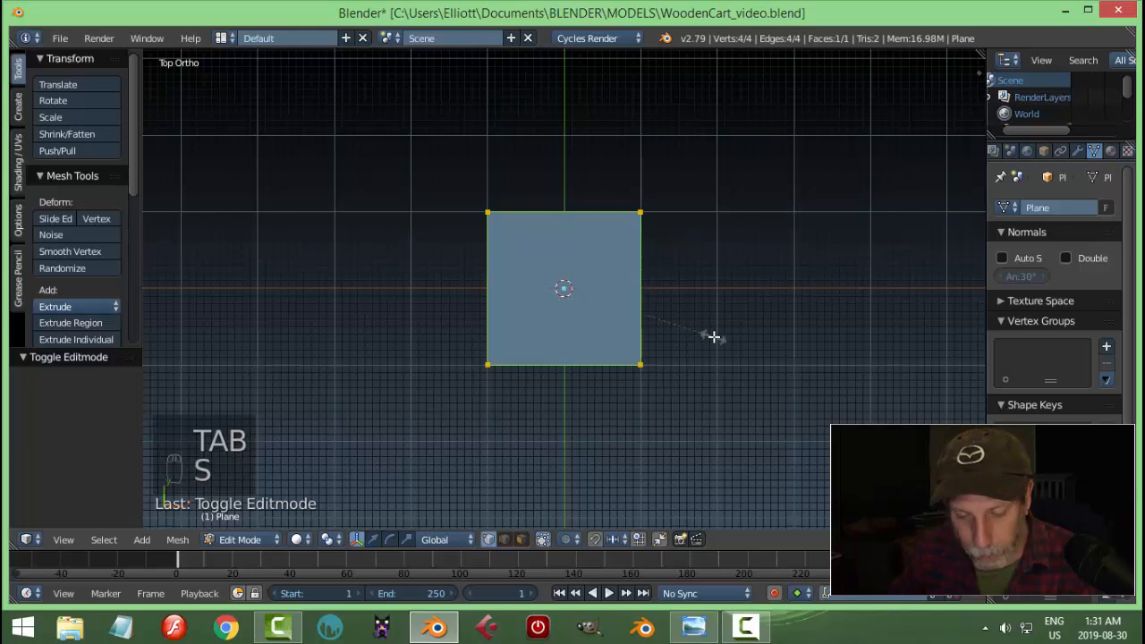
key(x)
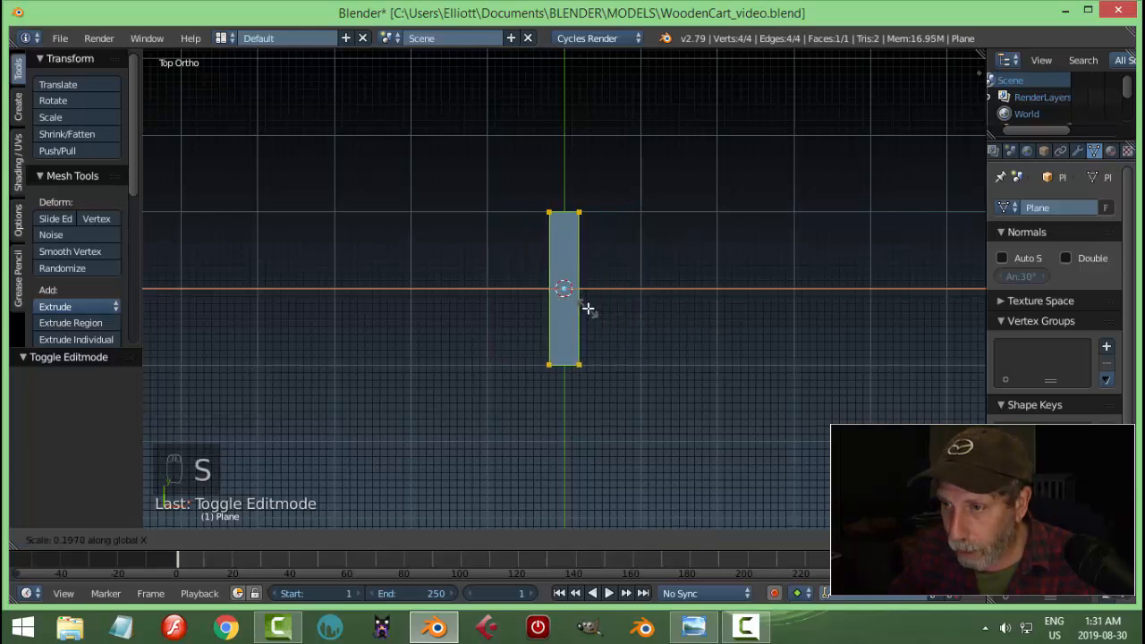
click(582, 304)
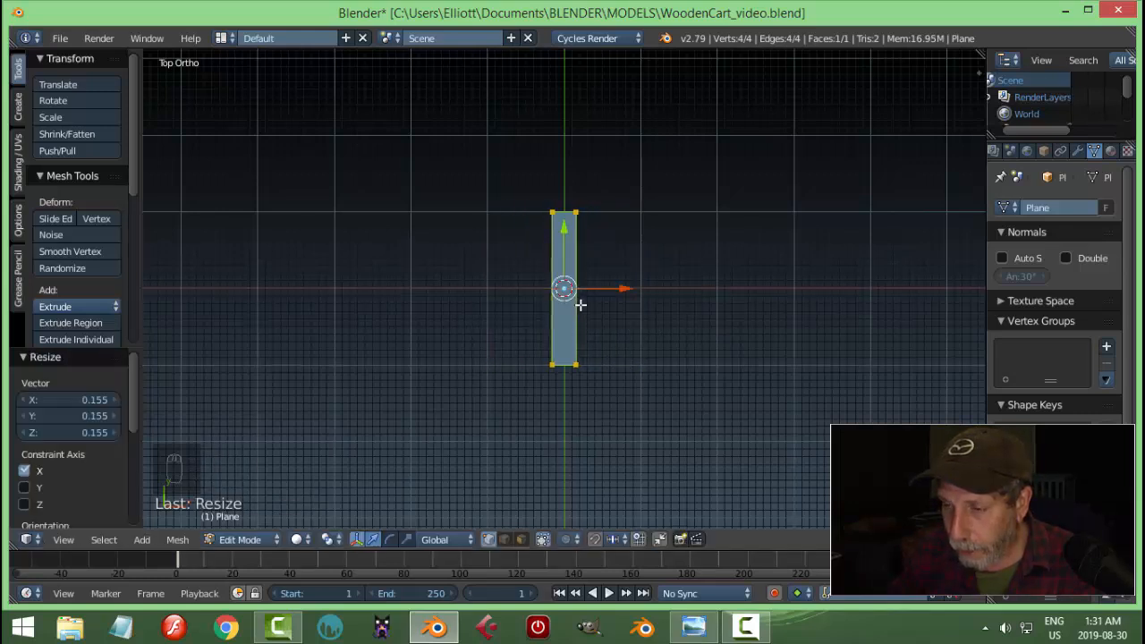
- Lengthen the board by moving its front edge about 1 unit along negative Y
key(a)
key(b)
drag(492, 334, 645, 390)
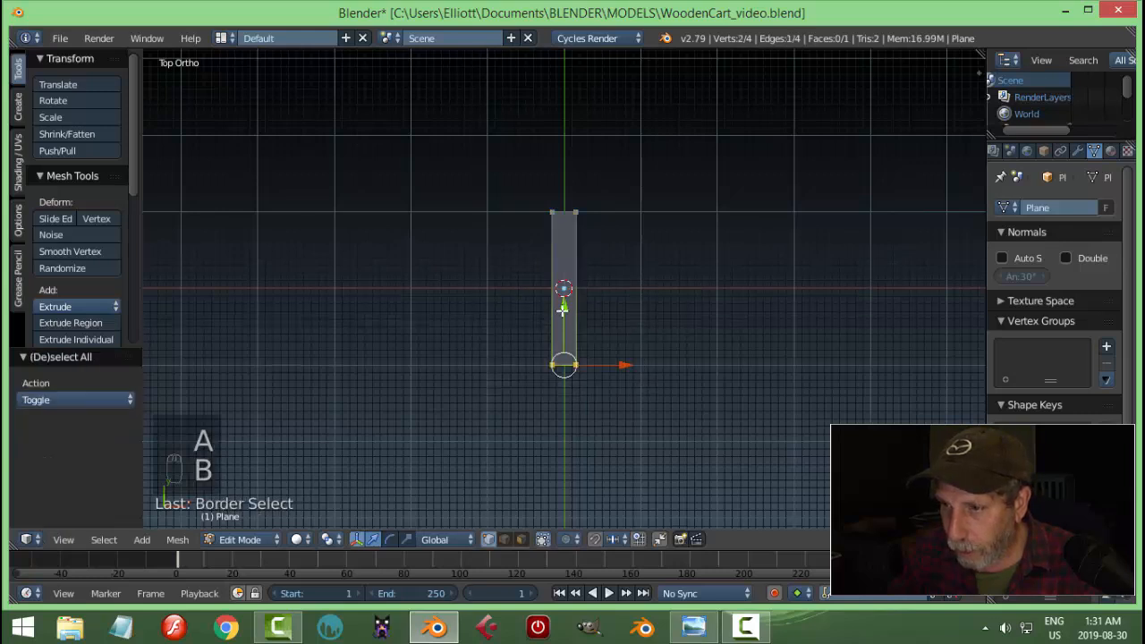
drag(562, 308, 573, 386)
middle_drag(573, 386, 705, 255)
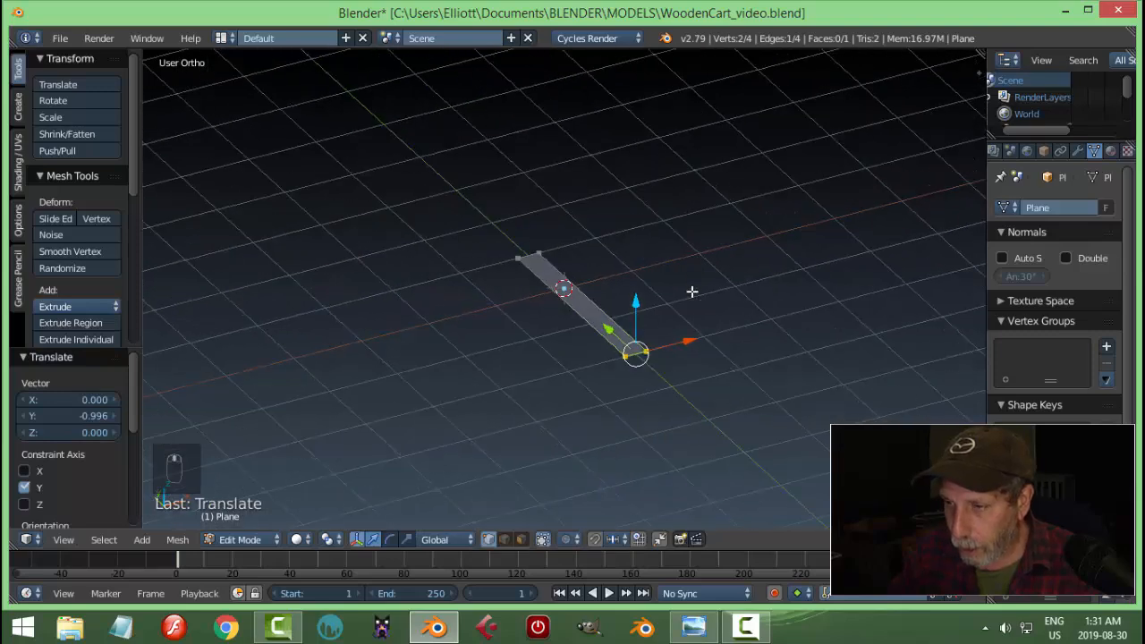
- Extrude the whole board face upward by about 0.09 to give the board thickness
key(a)
middle_drag(656, 332, 743, 322)
key(a)
key(e)
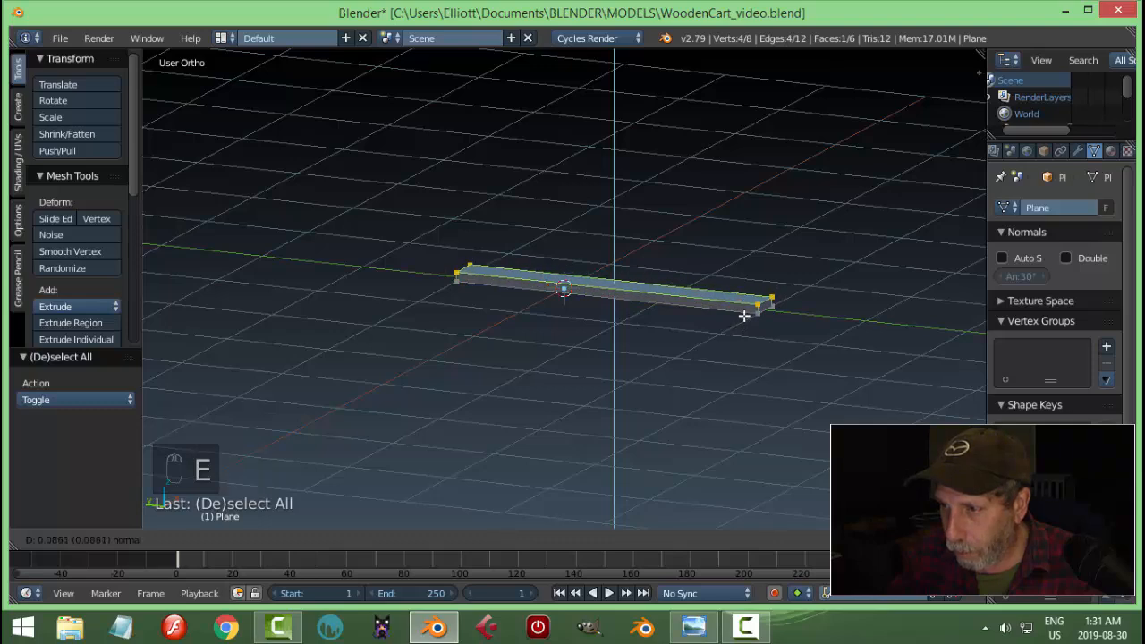
click(743, 315)
key(a)
middle_drag(784, 304, 673, 344)
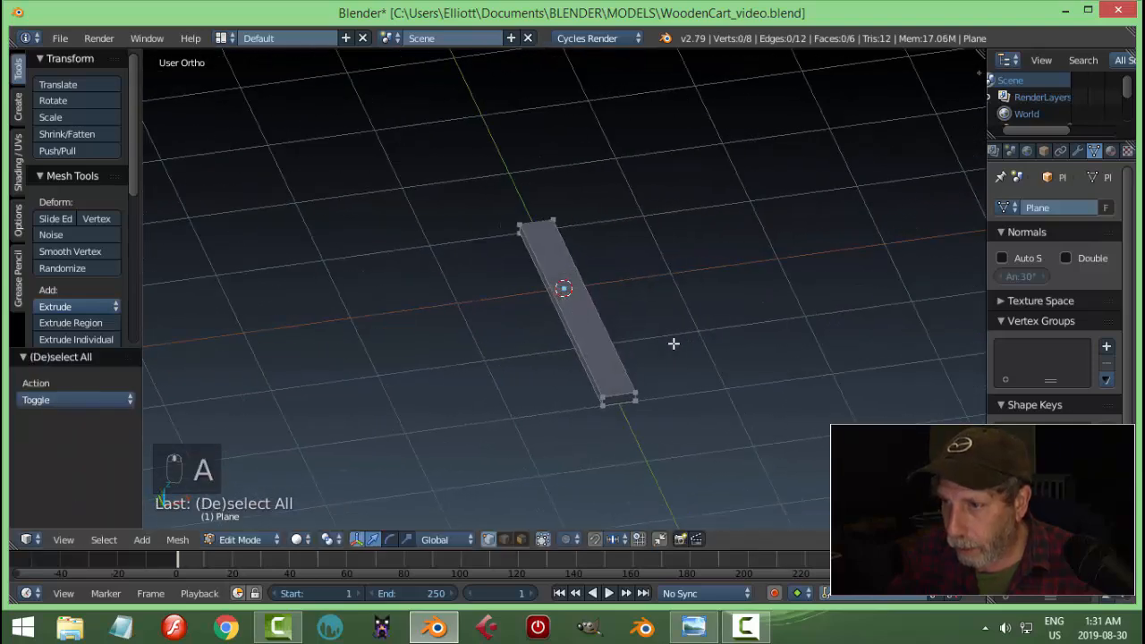
- Return to Object Mode and move the board about 0.55 units along negative X
key(Tab)
middle_drag(572, 342, 623, 360)
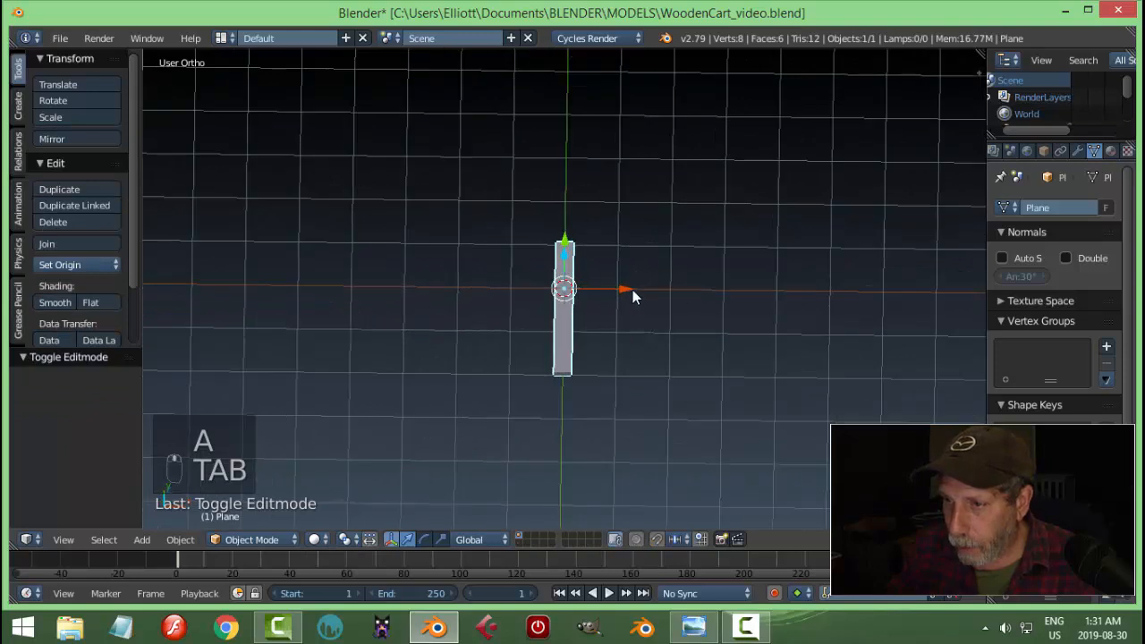
drag(632, 289, 603, 288)
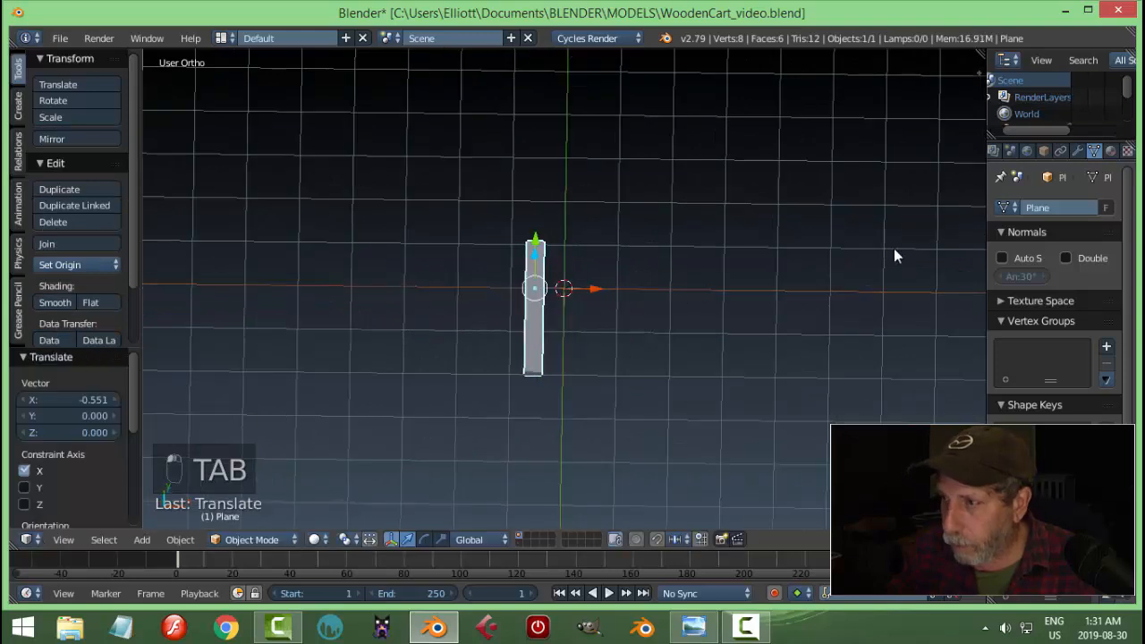
- Add an Array modifier to the board to repeat it side by side along X
click(1075, 151)
click(1019, 207)
click(820, 247)
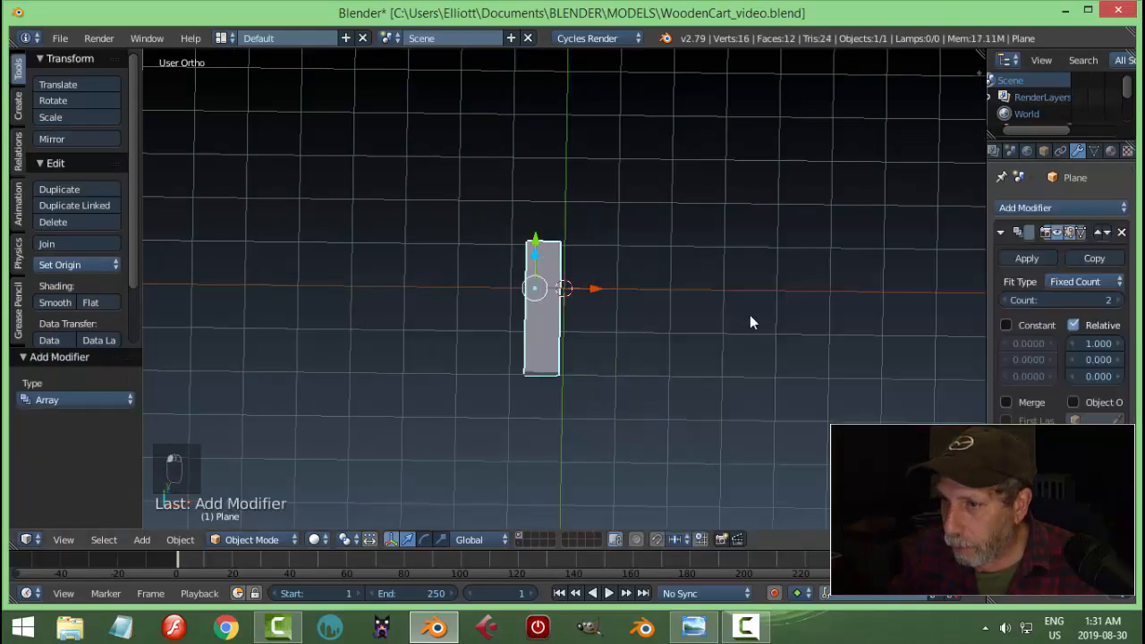
scroll(683, 329, up, 3)
middle_drag(786, 307, 680, 295)
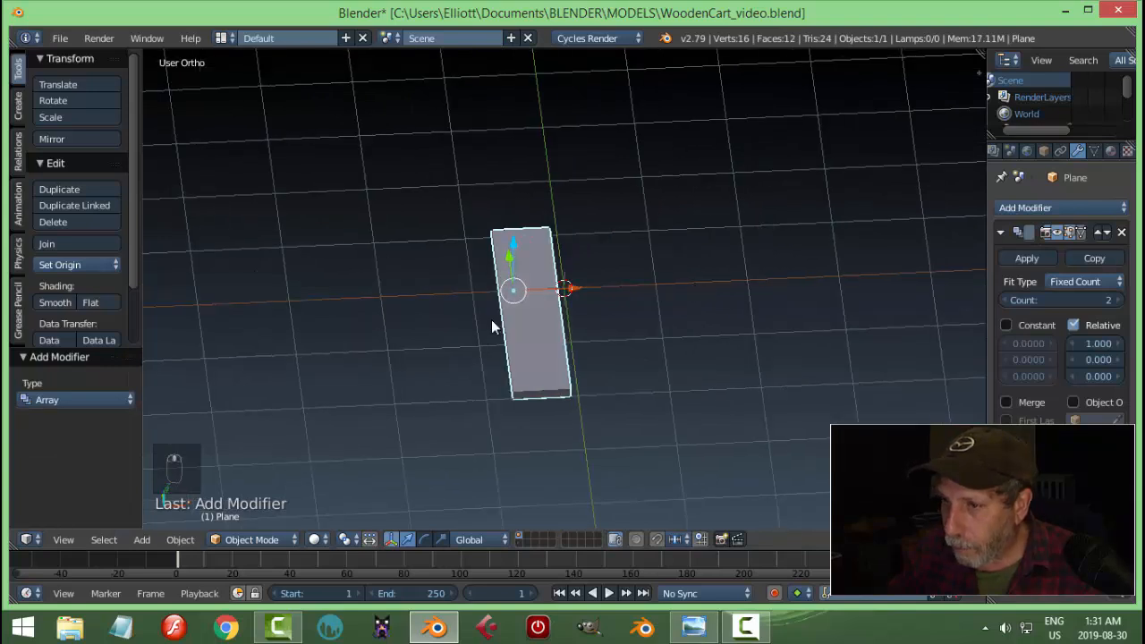
- Add a Bevel modifier to the boards with 2 segments and a width of 0.0330
click(1056, 207)
click(810, 261)
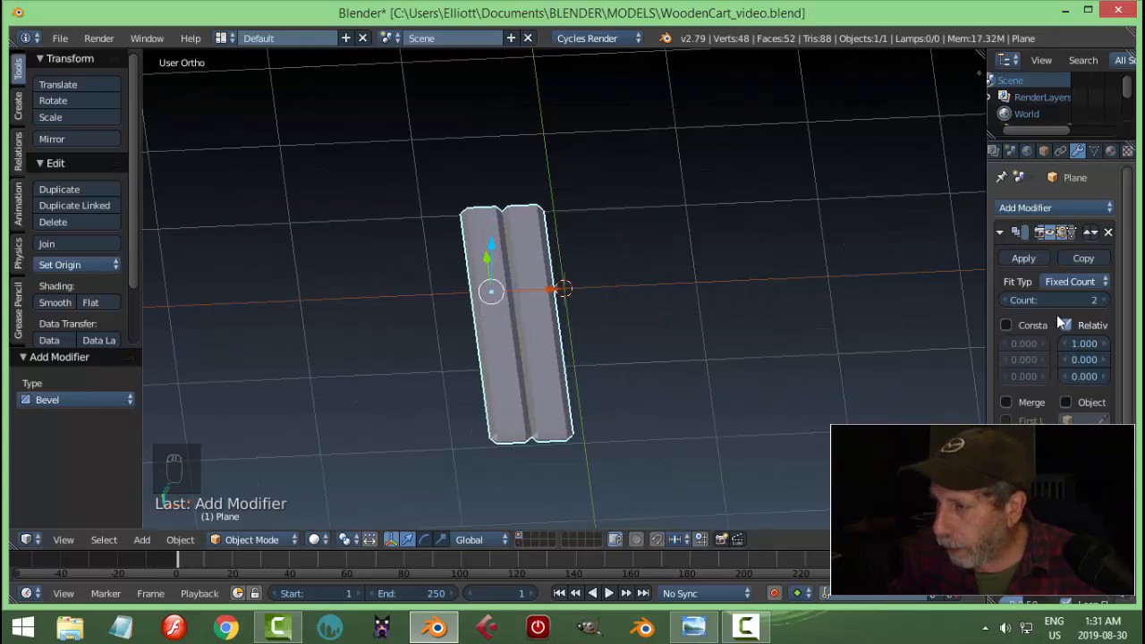
drag(984, 355, 922, 355)
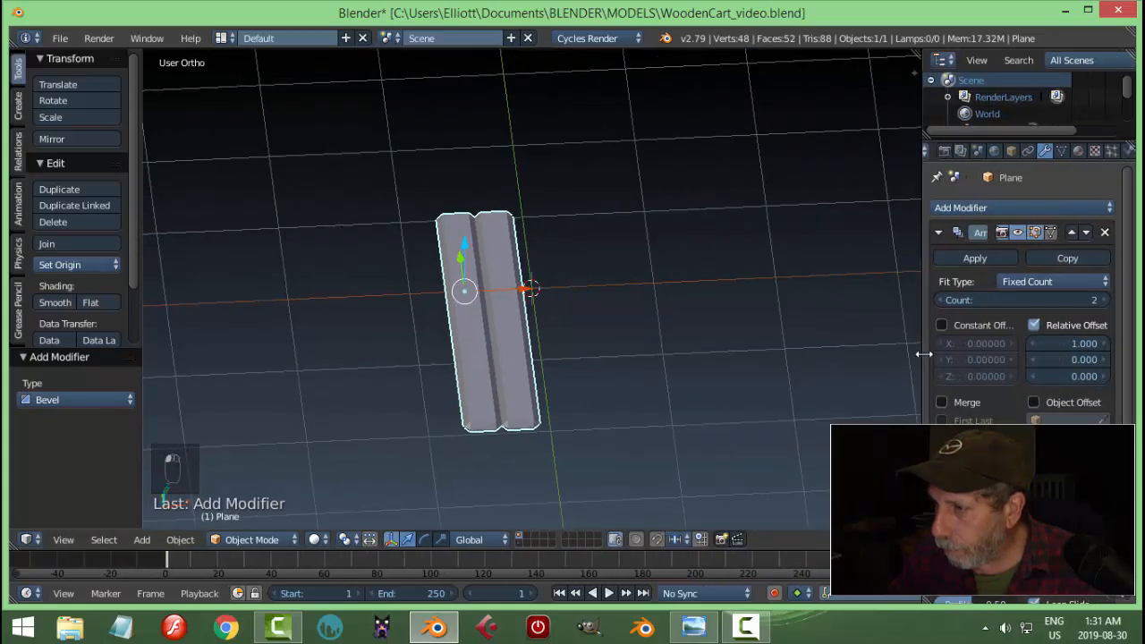
click(938, 233)
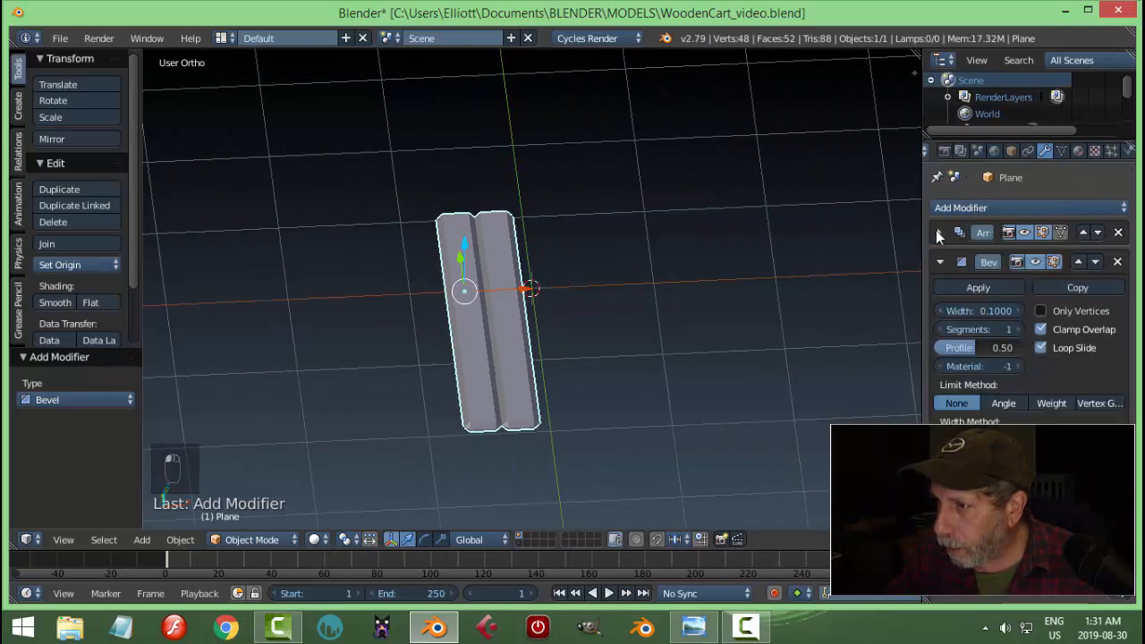
click(1018, 331)
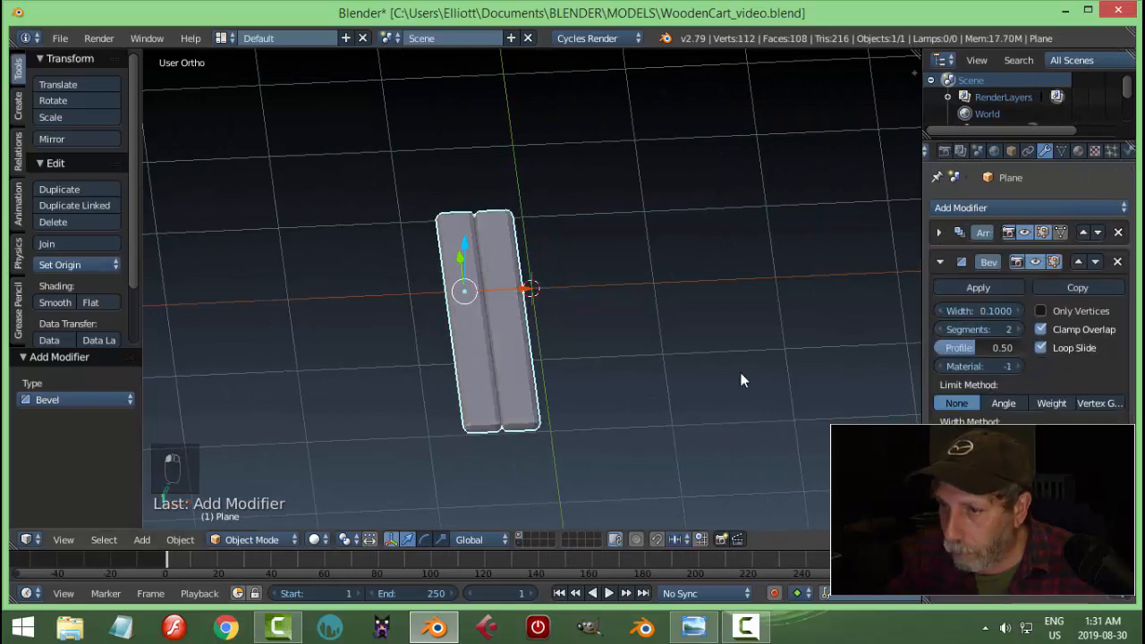
scroll(741, 378, up, 2)
drag(995, 312, 985, 312)
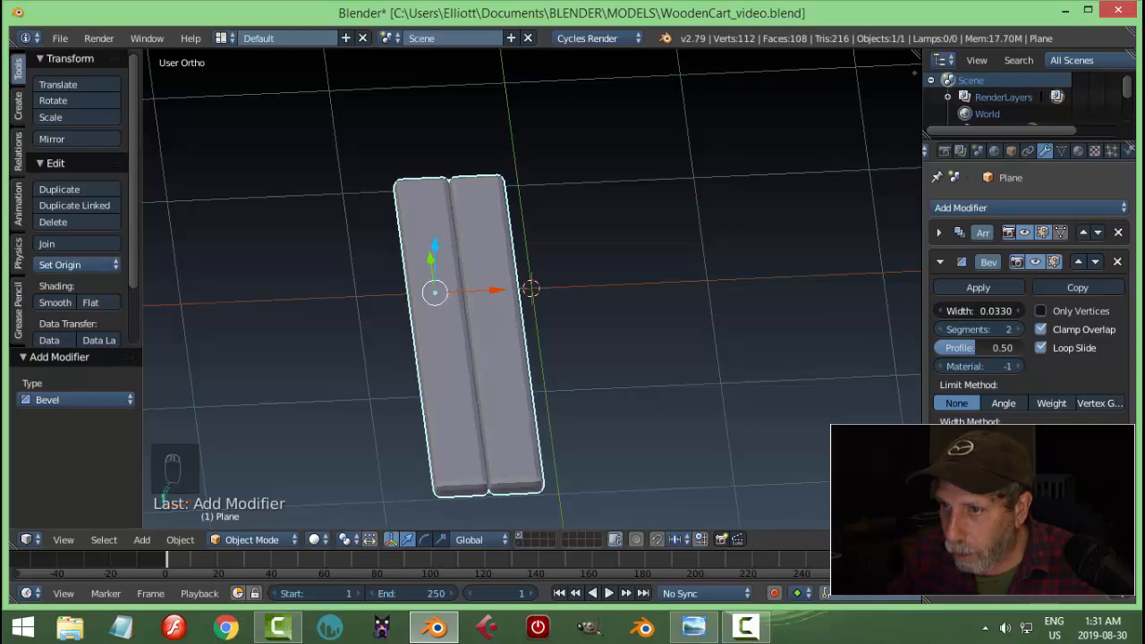
middle_drag(543, 427, 805, 340)
- Set the Array modifier's count to 6 boards
click(940, 262)
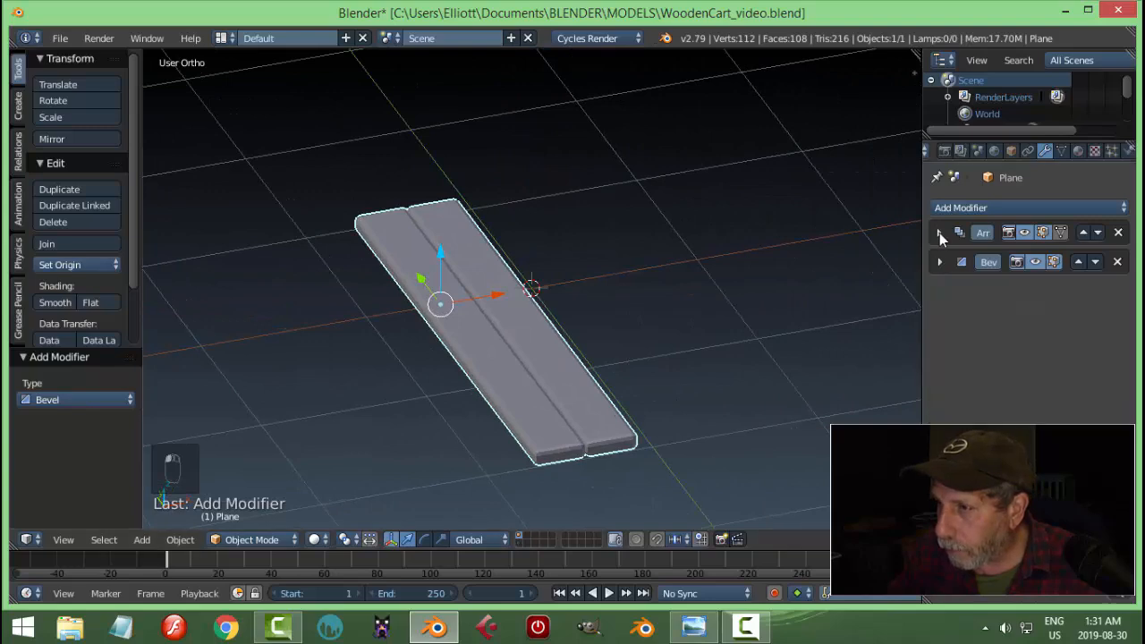
click(939, 232)
click(1119, 301)
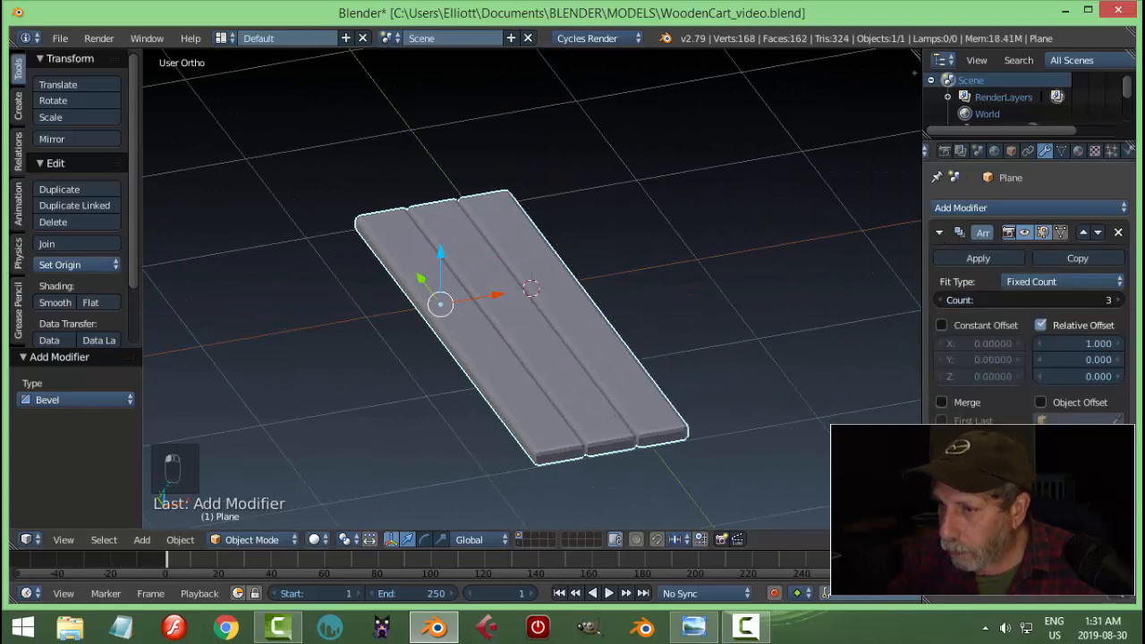
click(1119, 301)
click(1118, 302)
scroll(705, 325, down, 2)
middle_drag(705, 325, 640, 361)
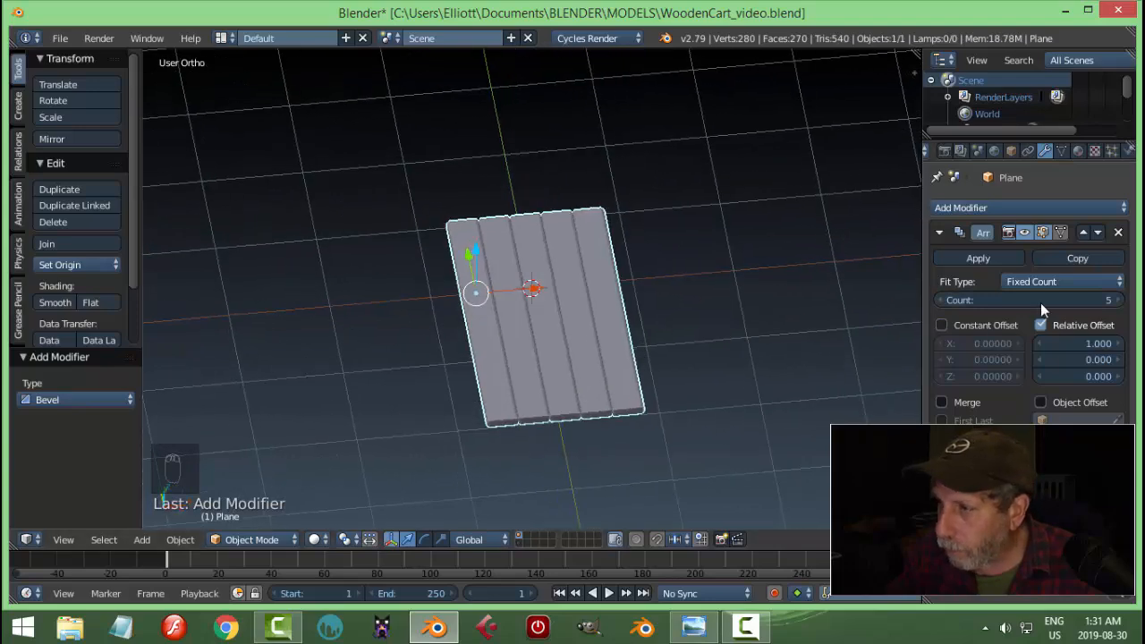
click(1118, 300)
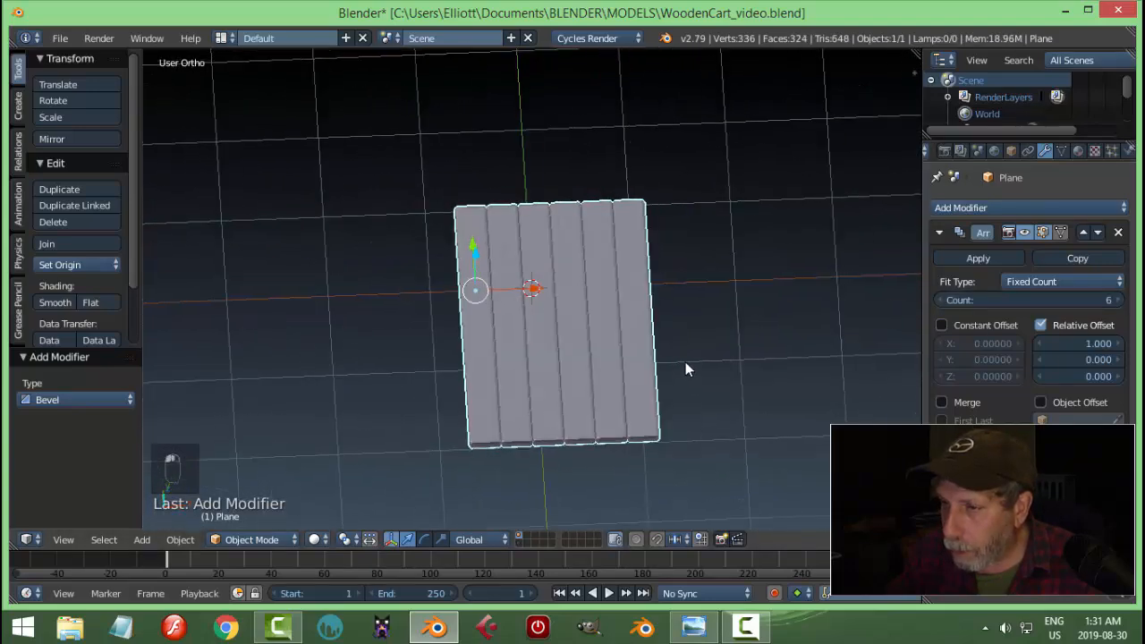
key(a)
middle_drag(634, 370, 643, 402)
right_click(637, 386)
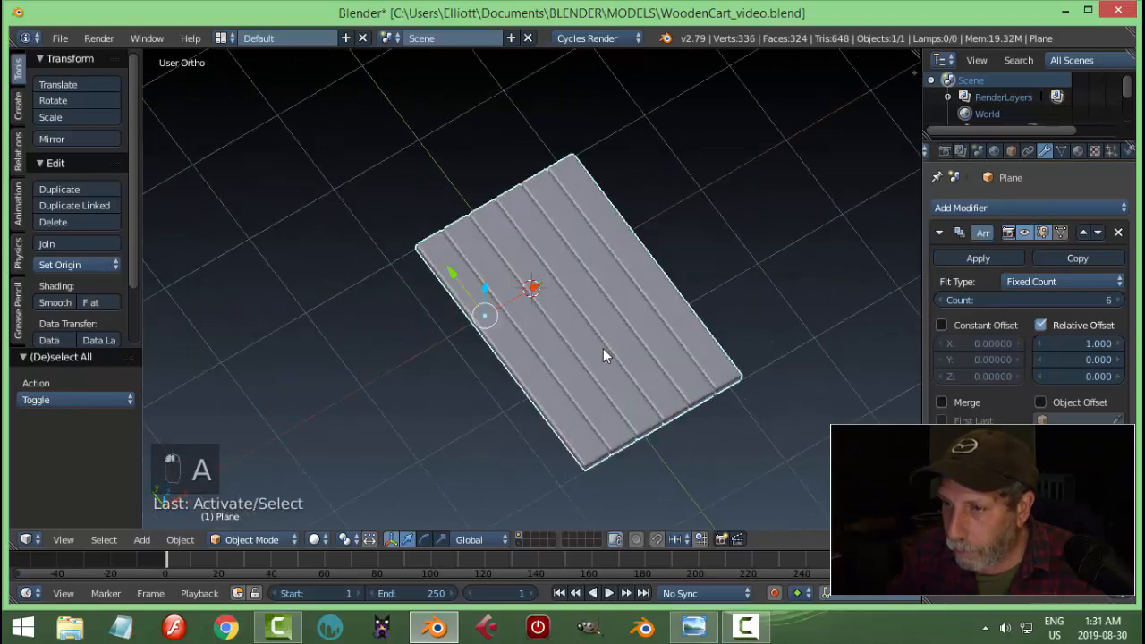
middle_drag(603, 348, 664, 324)
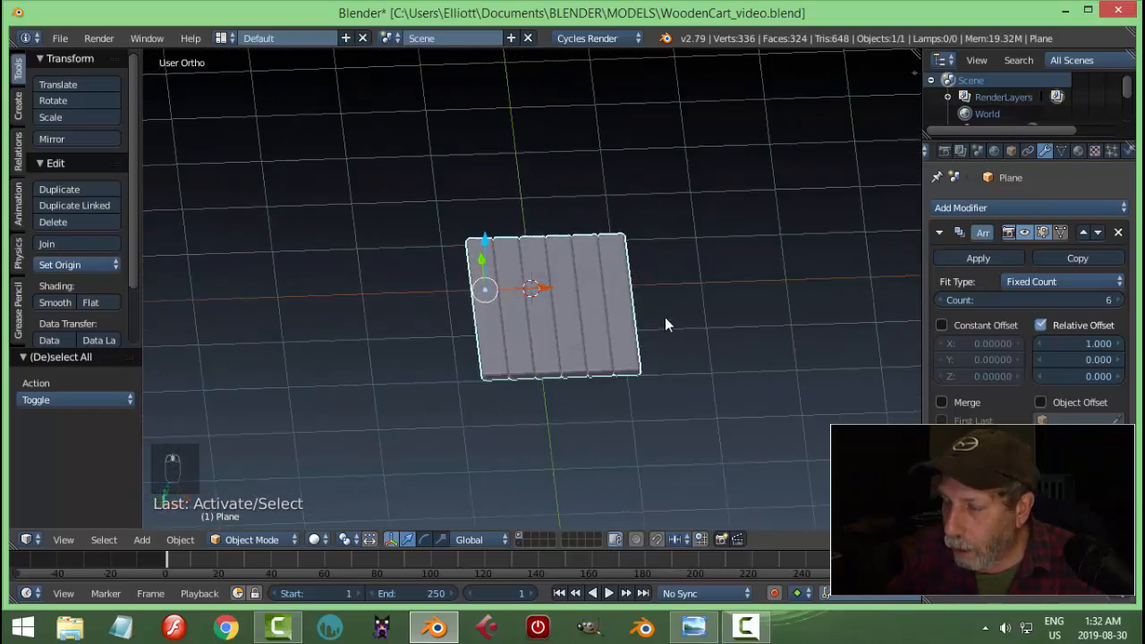
- Duplicate the whole board mesh in Edit Mode and move the copy about 0.26 units along negative X
key(Tab)
middle_drag(587, 340, 596, 335)
key(a)
key(a)
key(shift+d)
right_click(588, 331)
drag(544, 304, 524, 306)
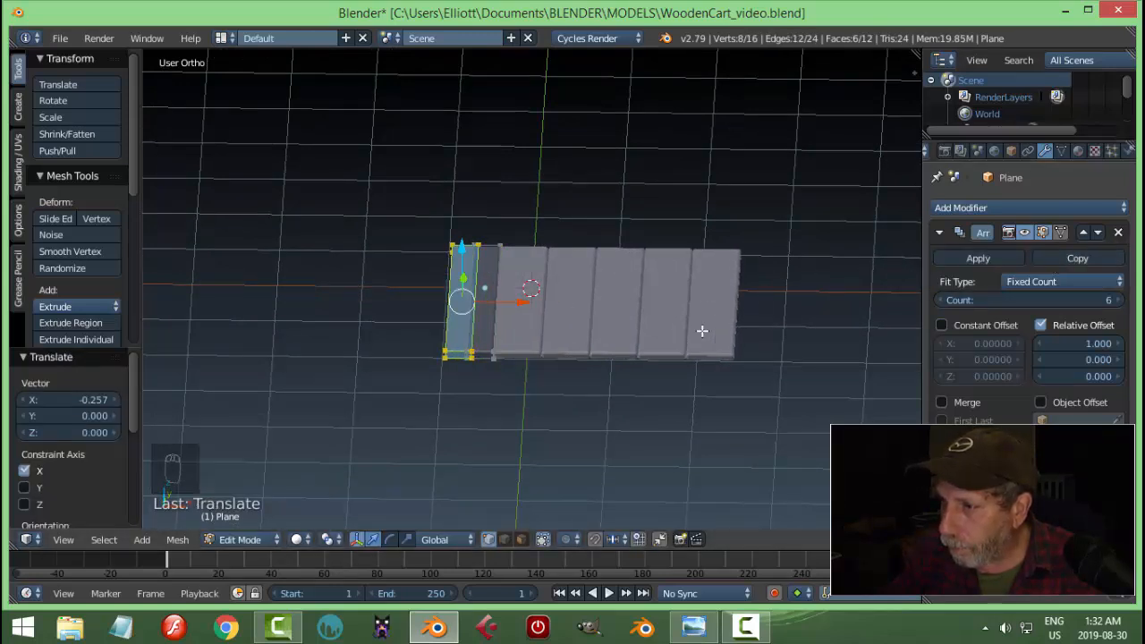
- Separate the duplicated board mesh into its own object and return to Object Mode
key(p)
click(593, 348)
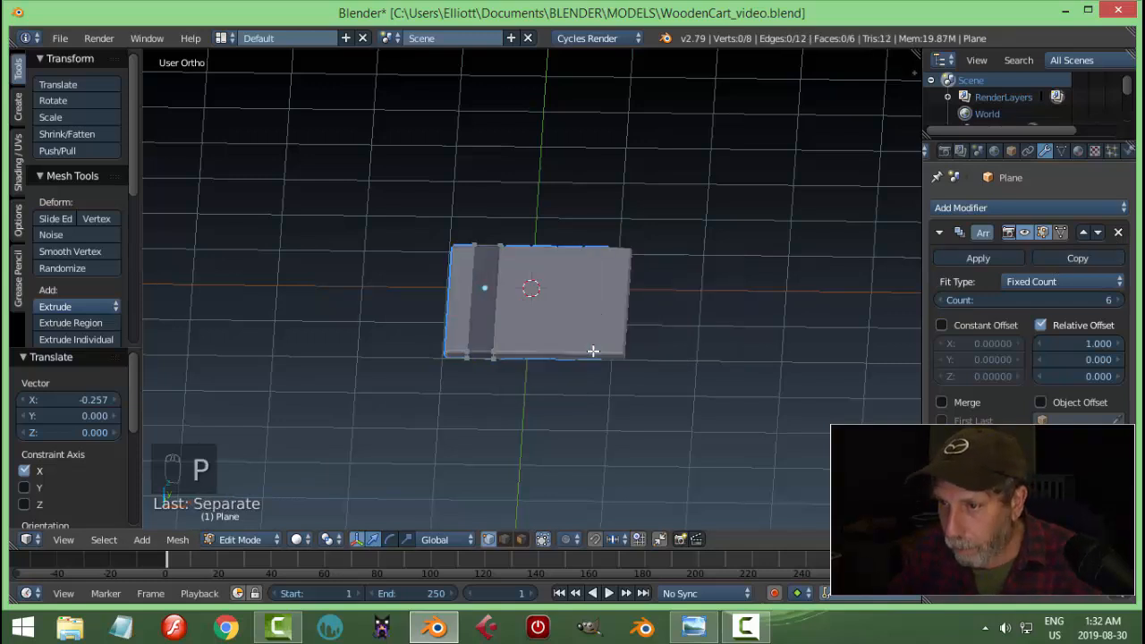
key(Tab)
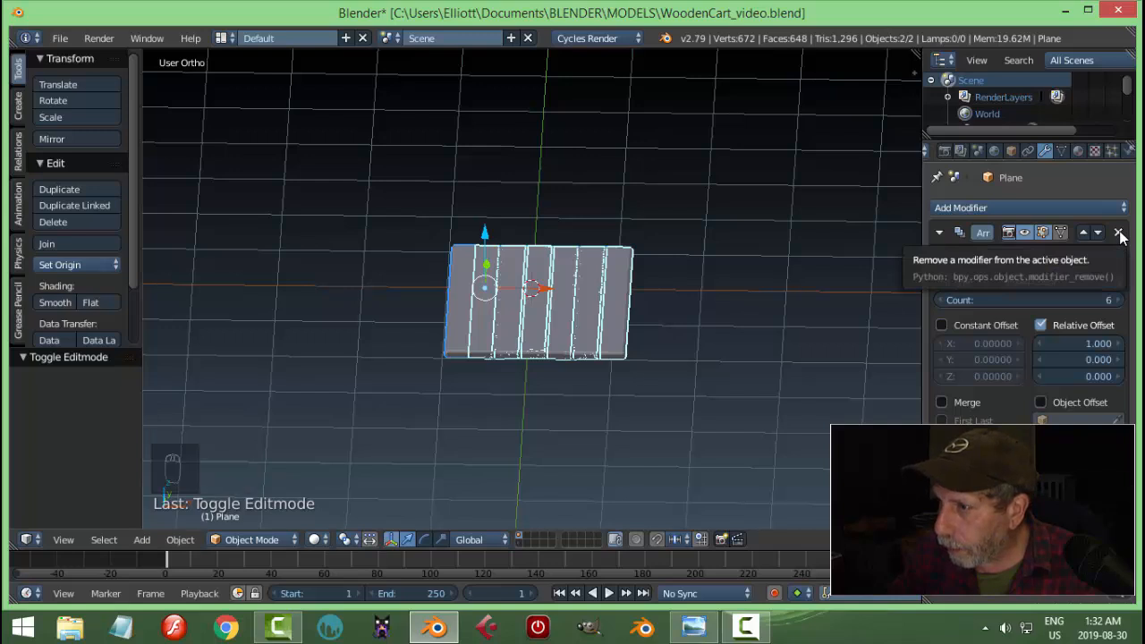
- Remove the Array modifier from the original board and move the separated arrayed boards about 0.66 units along X
click(1118, 232)
drag(543, 290, 601, 285)
key(ctrl+z)
key(a)
right_click(487, 330)
right_click(483, 302)
middle_drag(483, 302, 498, 365)
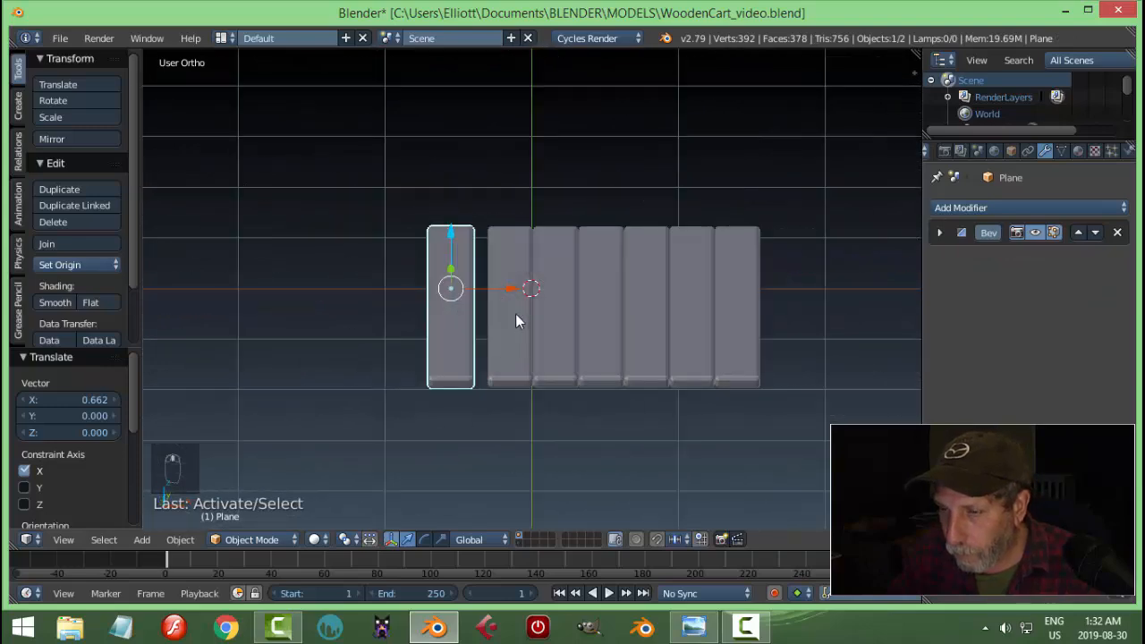
- Move the single board about 0.06 units along X and shift the arrayed boards along X to sit against it
drag(514, 289, 526, 296)
key(KP_7)
right_click(577, 292)
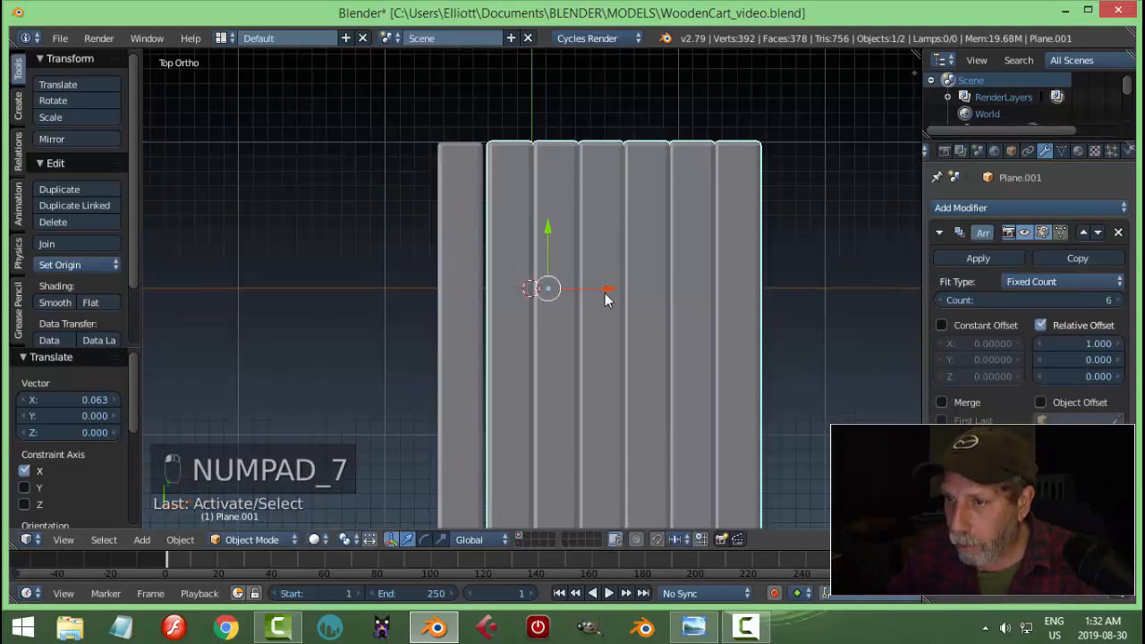
drag(606, 288, 495, 318)
key(a)
key(a)
scroll(576, 293, down, 2)
right_click(470, 250)
shift+right_click(548, 250)
key(a)
- Scale the single side board's mesh along Z to slightly more than twice its thickness, and return to Object Mode
right_click(441, 264)
middle_drag(495, 317, 639, 272)
key(Tab)
click(769, 272)
key(a)
key(a)
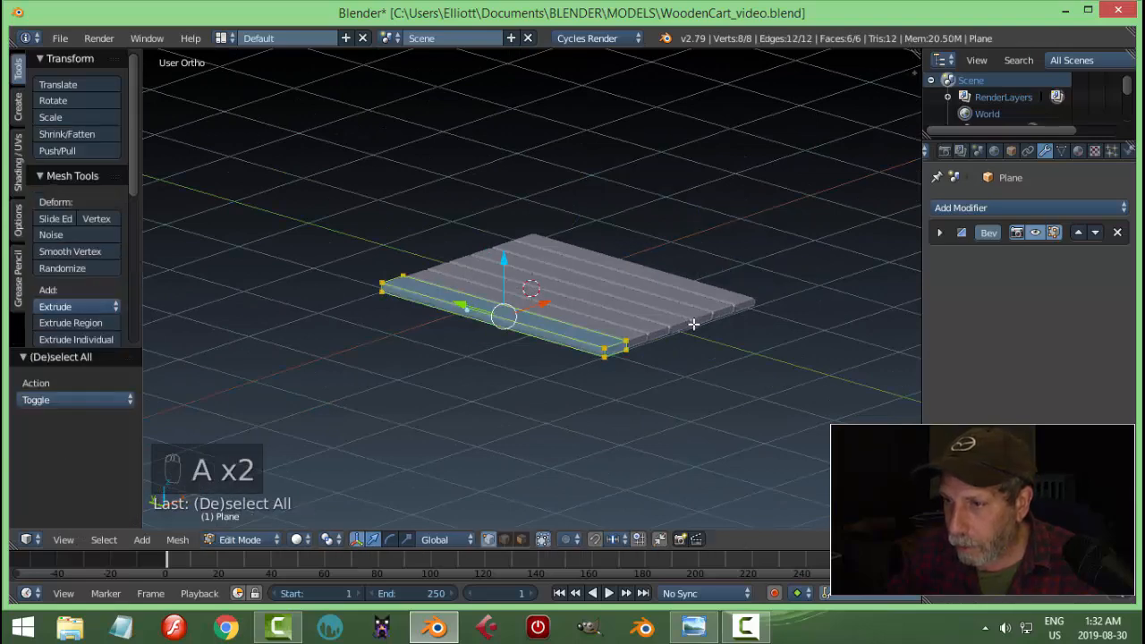
middle_drag(609, 332, 578, 289)
key(s)
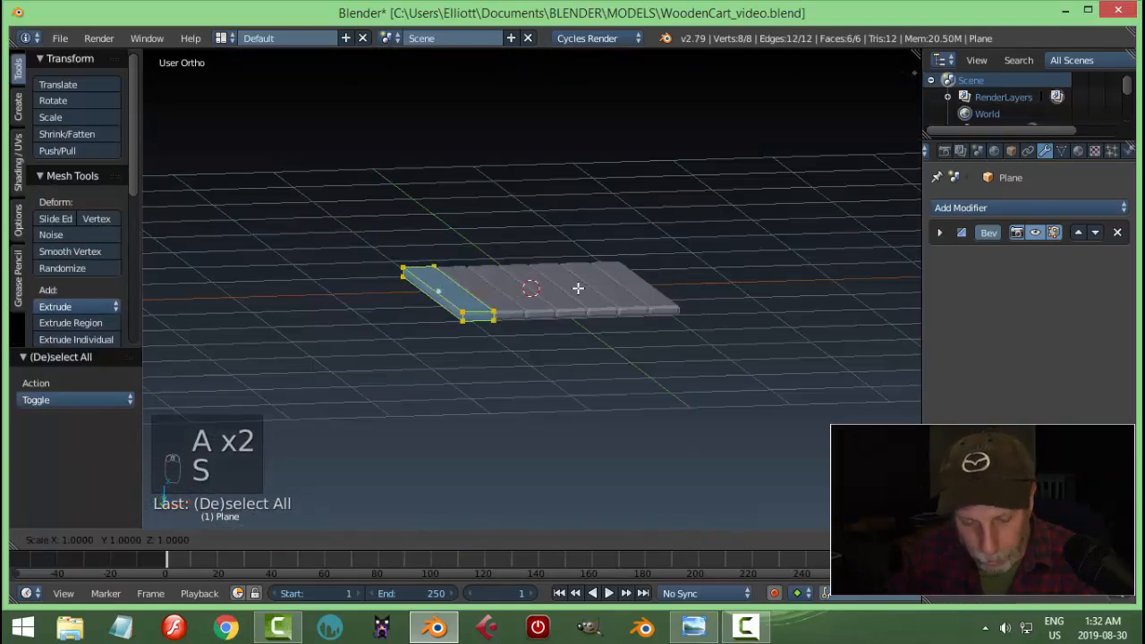
key(z)
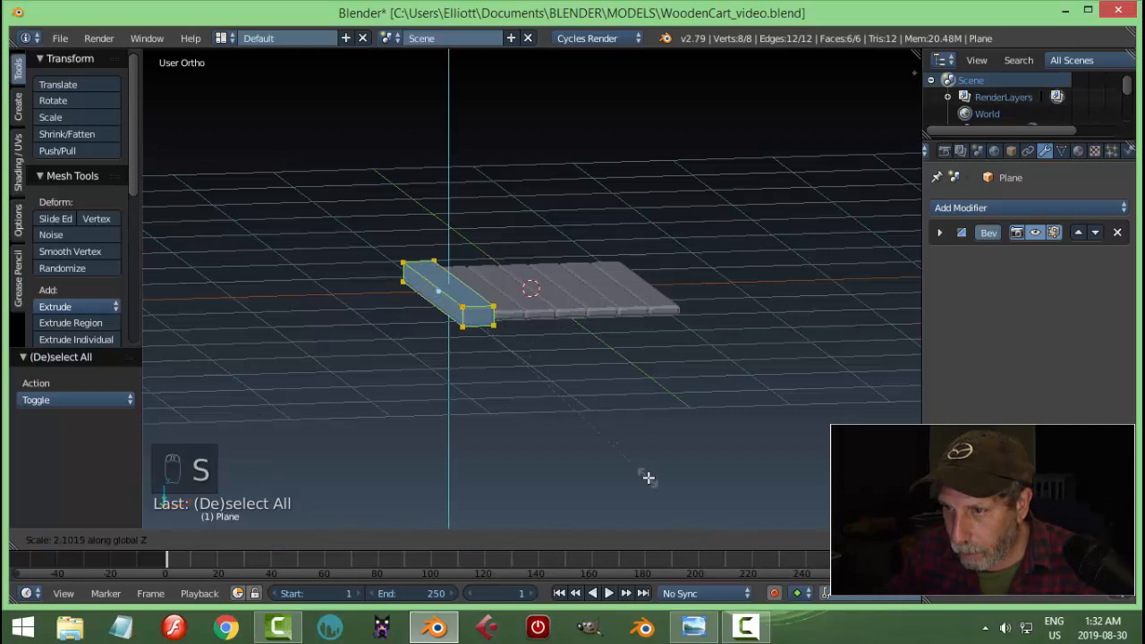
click(664, 511)
key(a)
middle_drag(613, 327, 542, 357)
key(Tab)
click(439, 363)
key(a)
key(a)
middle_drag(481, 335, 443, 331)
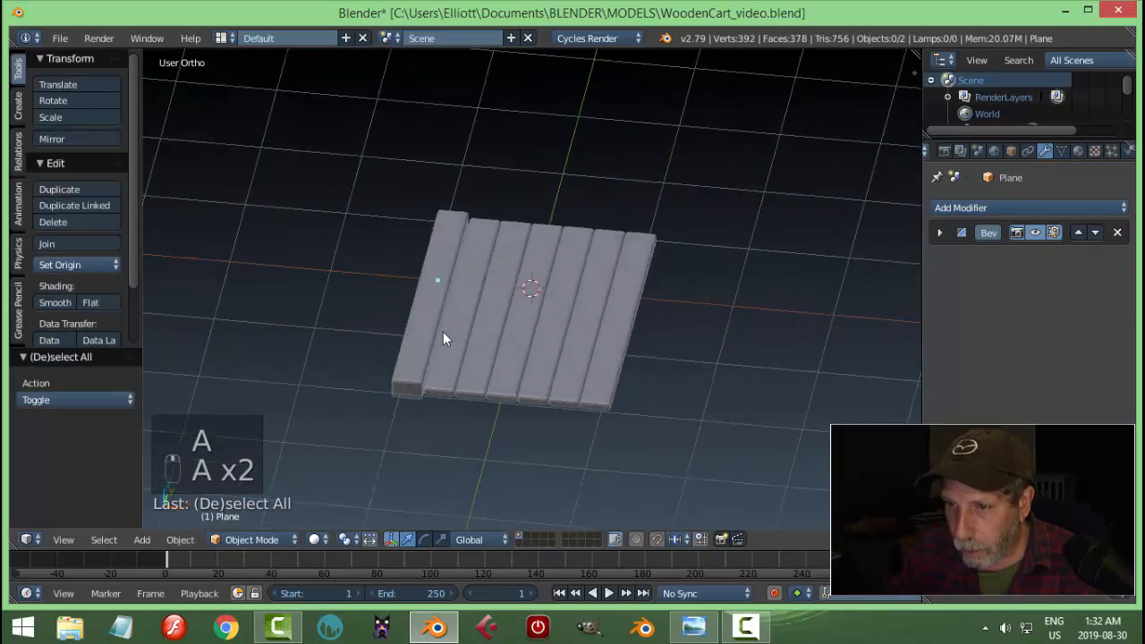
- Nudge the thickened side board slightly along X against the edge of the bed boards
right_click(442, 329)
drag(492, 275, 496, 280)
middle_drag(498, 286, 513, 301)
- Duplicate the side board and move the copy about 2.16 units along X to the opposite edge of the bed
key(shift+d)
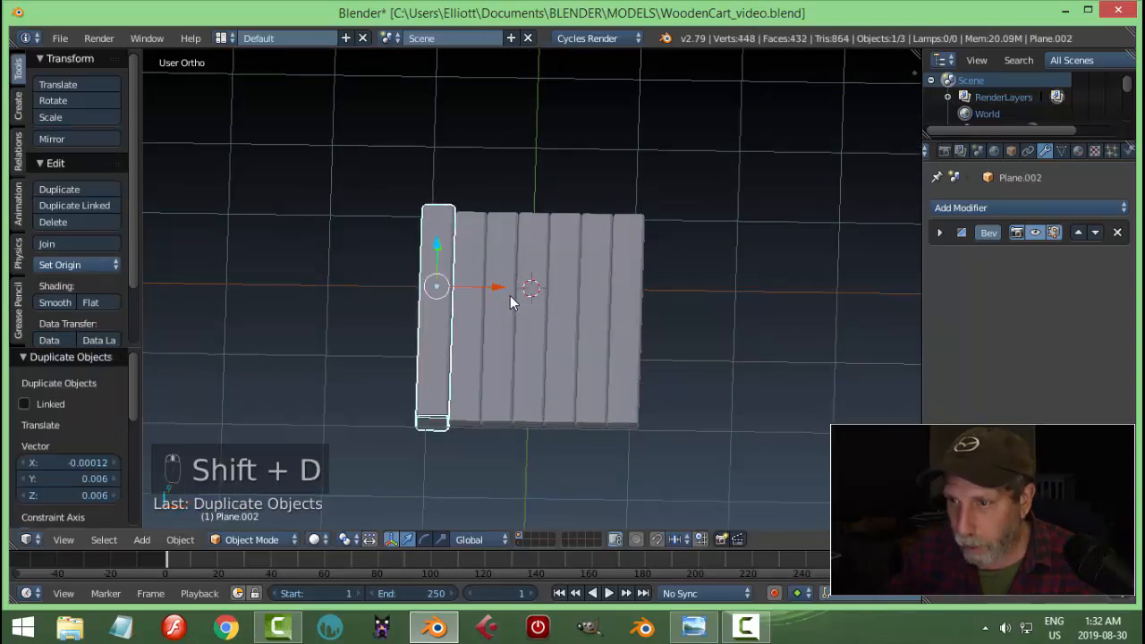
click(715, 301)
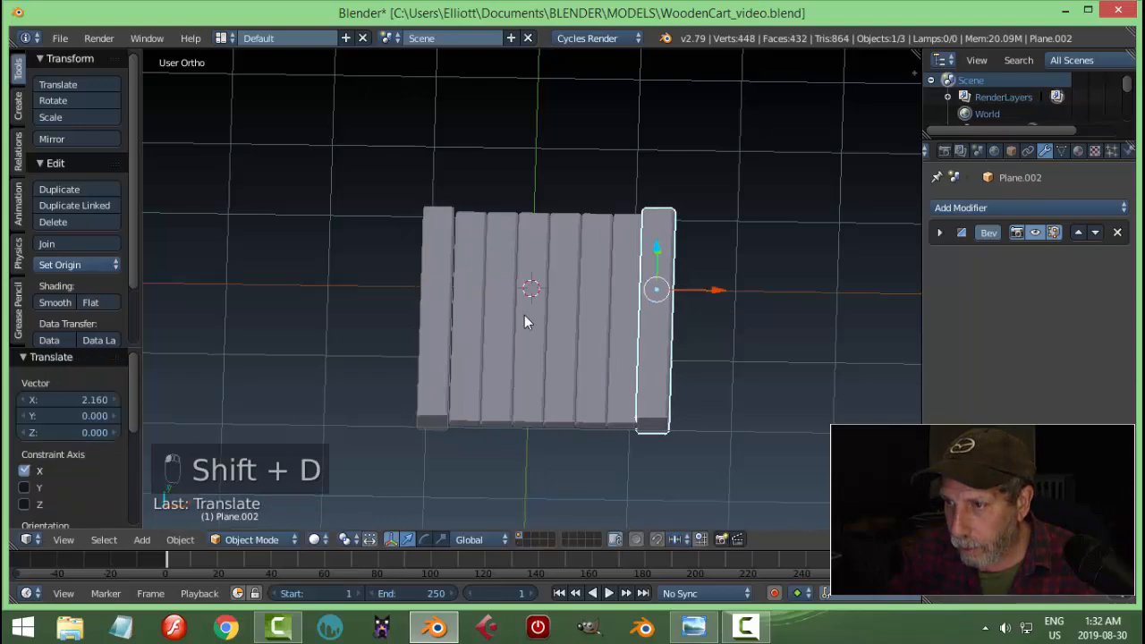
key(a)
middle_drag(524, 314, 584, 367)
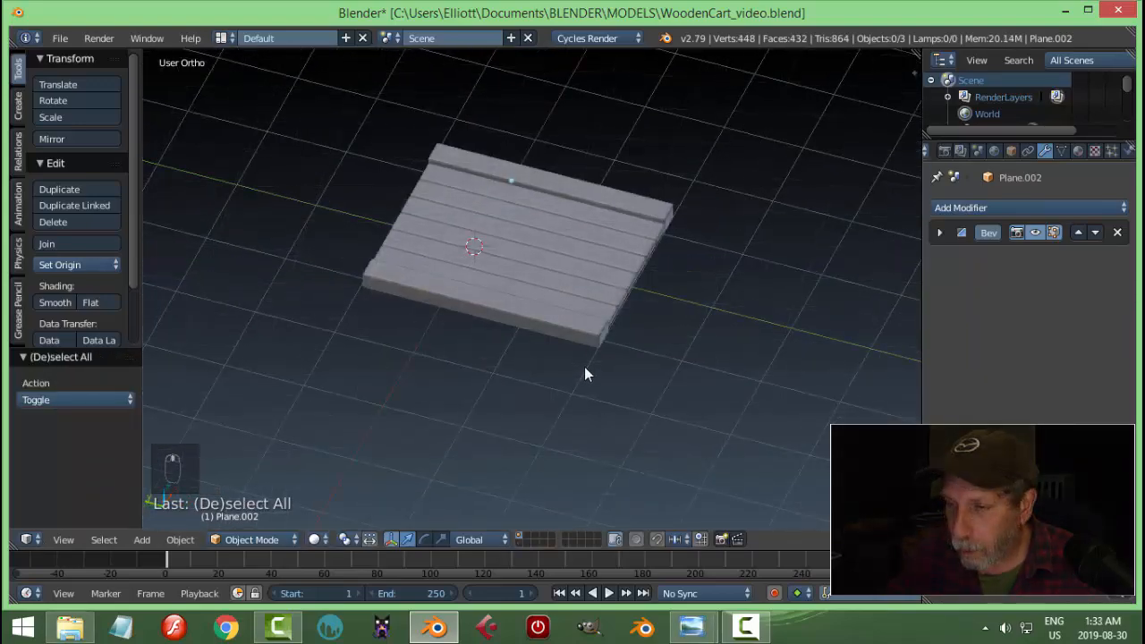
- In face select mode, extend one end of the original side board about 0.1 units along negative Y
right_click(577, 333)
middle_drag(692, 386, 588, 356)
key(Tab)
key(ctrl+Tab)
click(595, 365)
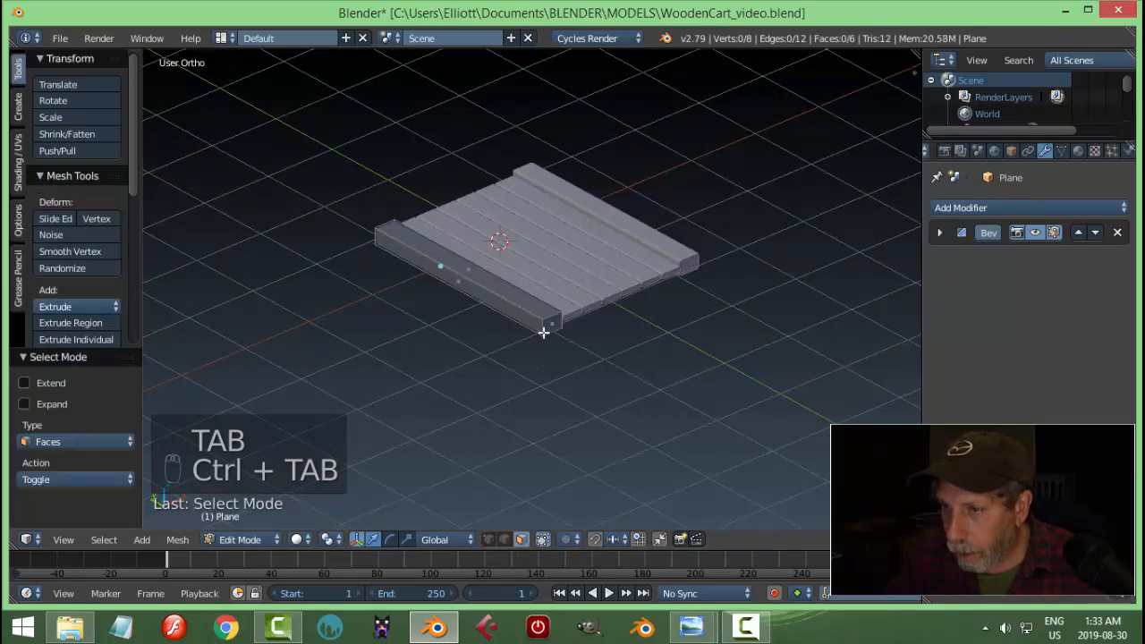
right_click(549, 325)
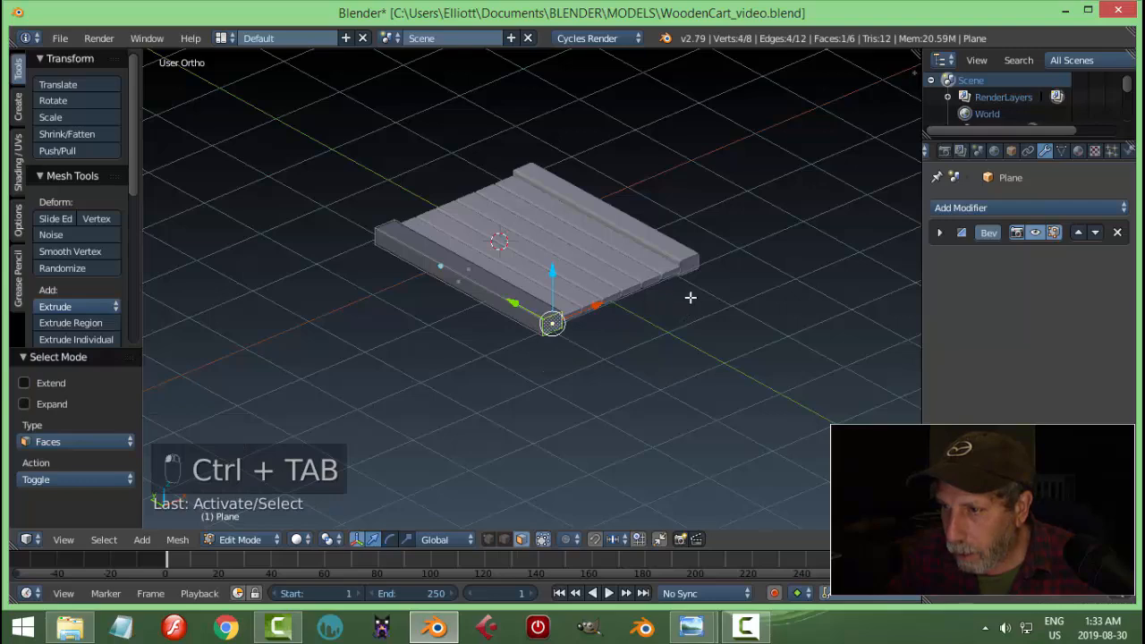
drag(514, 302, 518, 306)
middle_drag(519, 306, 562, 345)
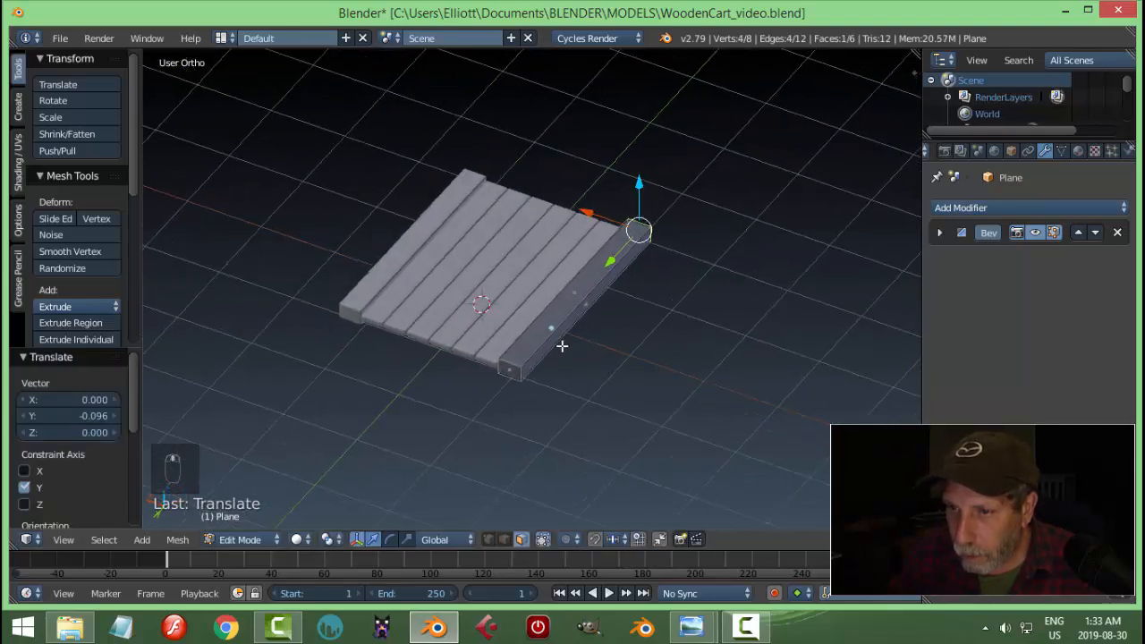
- Extend the side board's other end face outward about 0.21 units along Y and return to Object Mode
right_click(511, 368)
drag(492, 372, 477, 403)
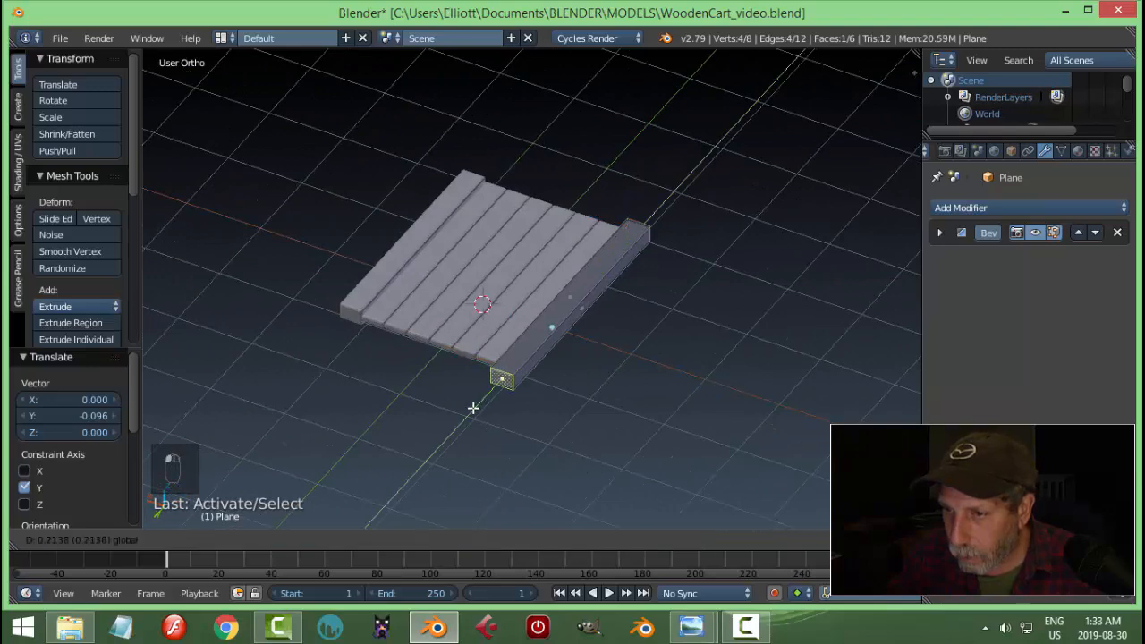
click(473, 408)
middle_drag(613, 370, 543, 388)
key(a)
key(Tab)
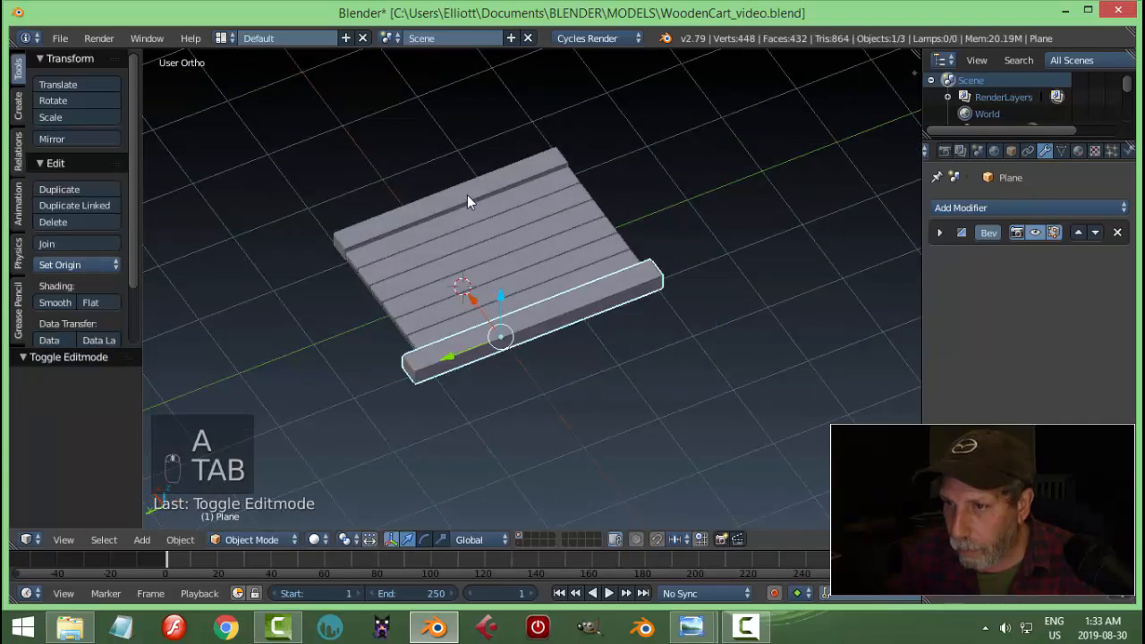
- Delete the shorter side board on the opposite edge of the bed
right_click(464, 191)
key(x)
click(463, 190)
middle_drag(627, 243, 551, 267)
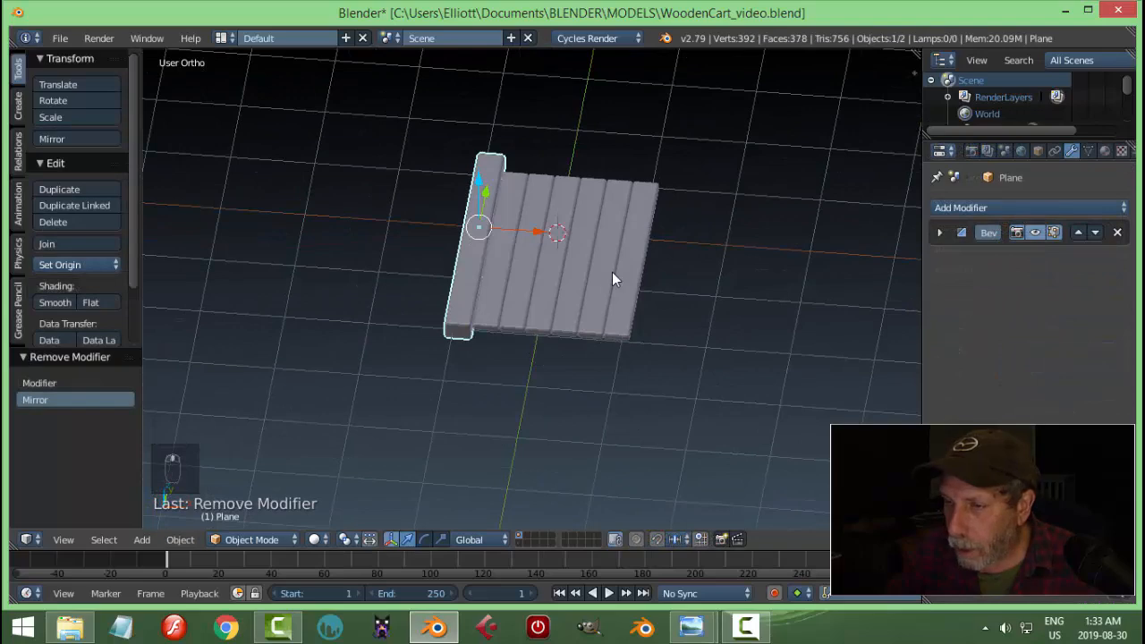
- Duplicate the lengthened side board and place the copy about 2.15 units along X on the bed's opposite edge
key(shift+d)
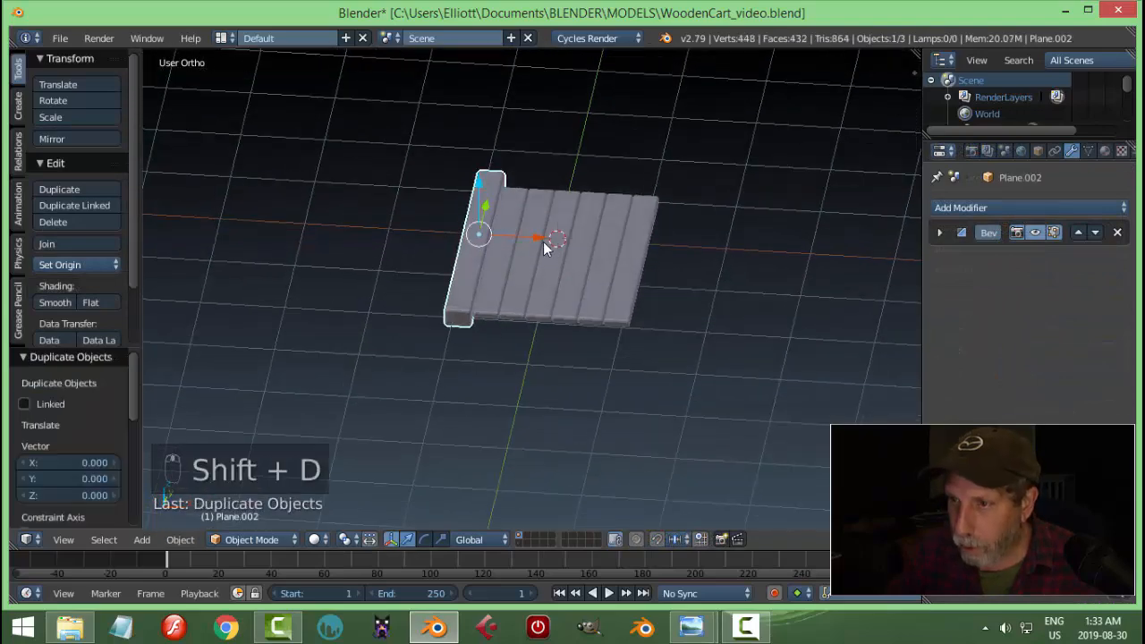
key(x)
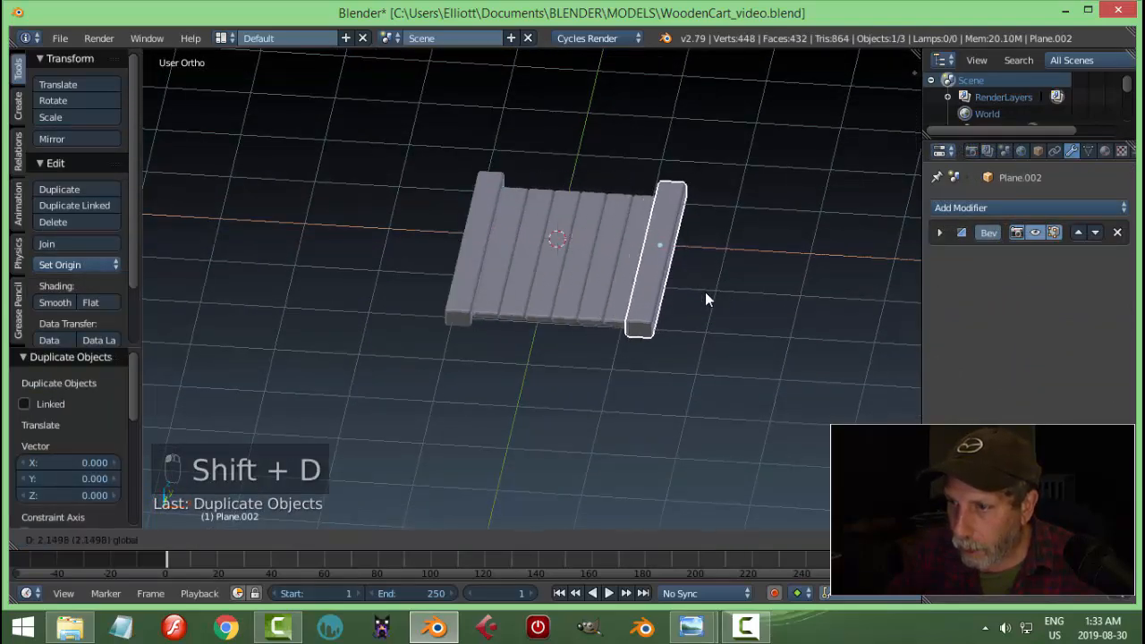
click(705, 291)
key(a)
middle_drag(705, 292, 652, 332)
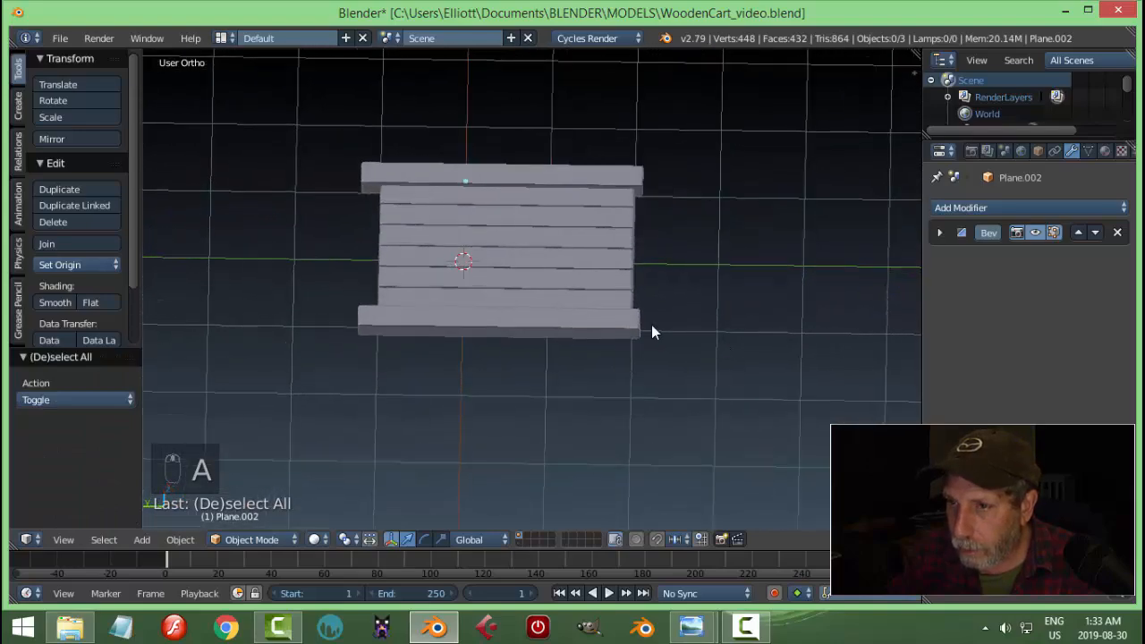
- Duplicate a side board and raise the copy about 0.93 units along Z above the bed
middle_drag(491, 303, 508, 276)
right_click(604, 305)
middle_drag(604, 305, 534, 284)
key(shift+d)
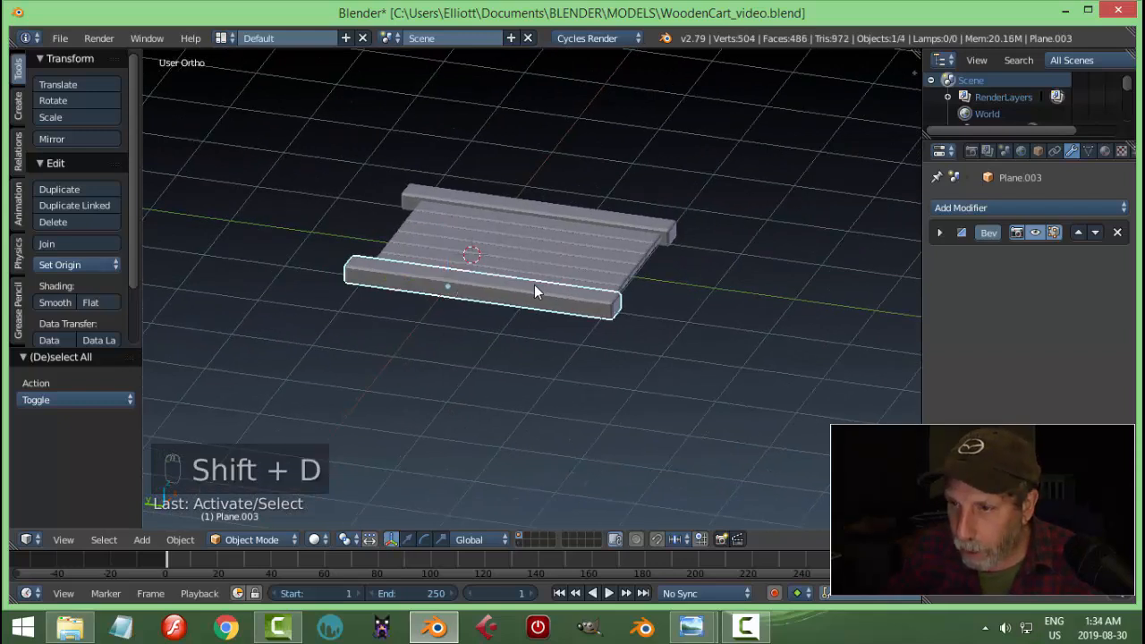
click(459, 165)
middle_drag(642, 267, 615, 272)
- Shorten the raised board by moving its end face inward along Y in Edit Mode, and return to Object Mode
key(Tab)
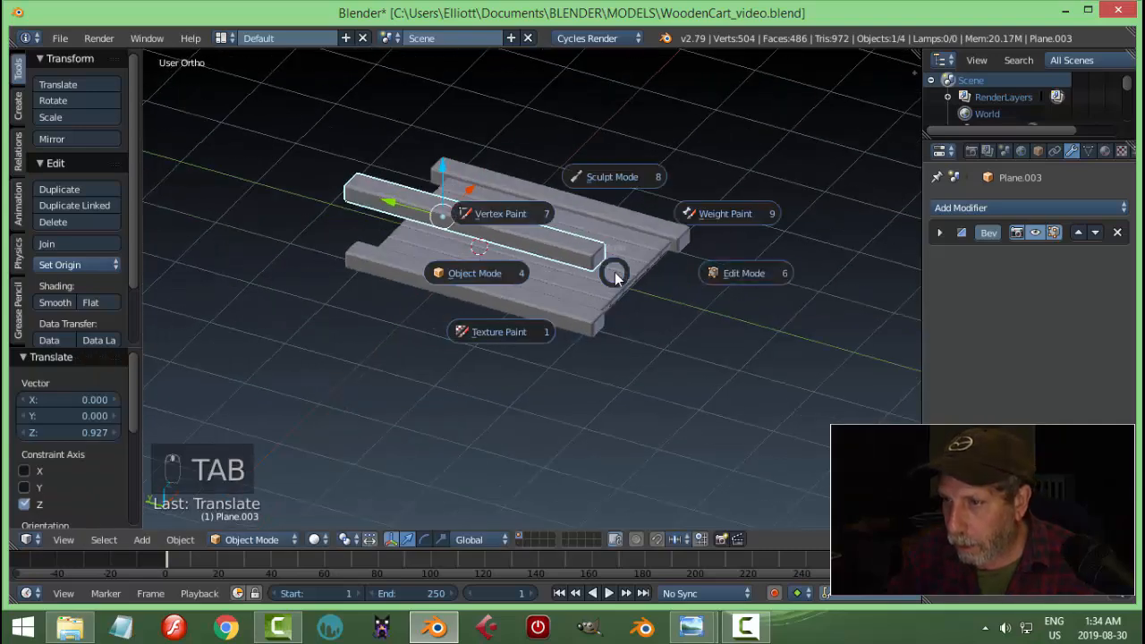
click(632, 266)
drag(557, 251, 456, 231)
middle_drag(528, 232, 467, 279)
key(a)
key(Tab)
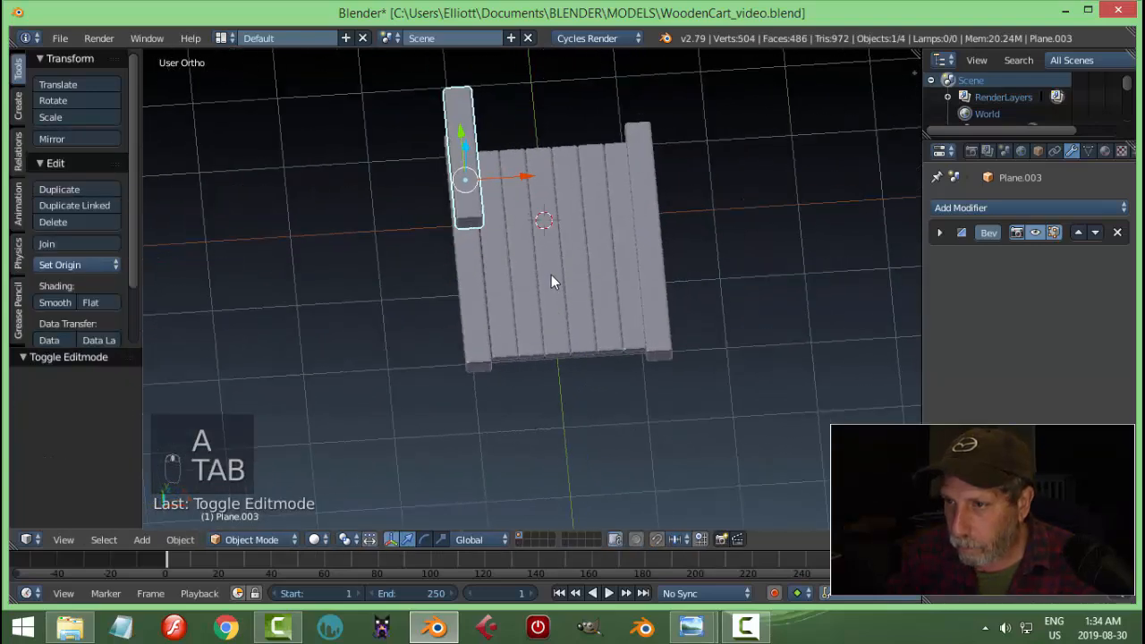
- Apply the Array modifier on the bed boards and set their origin to the geometry
right_click(551, 272)
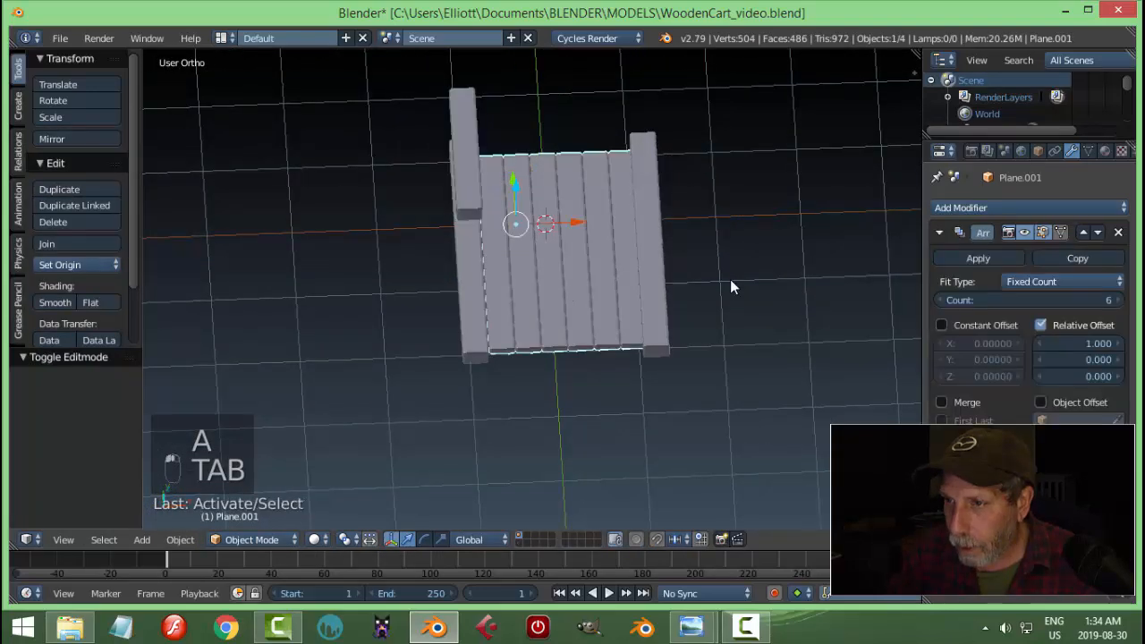
click(959, 259)
click(56, 265)
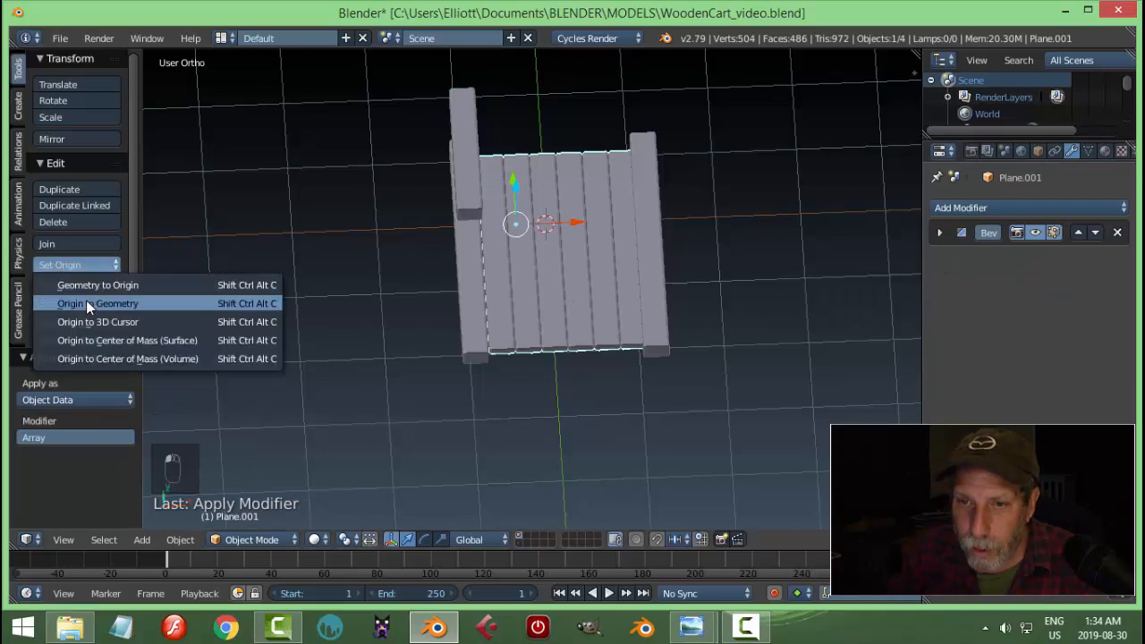
click(90, 304)
- Snap the 3D cursor to the centre of the bed boards and set the raised board's origin to the cursor
key(shift+s)
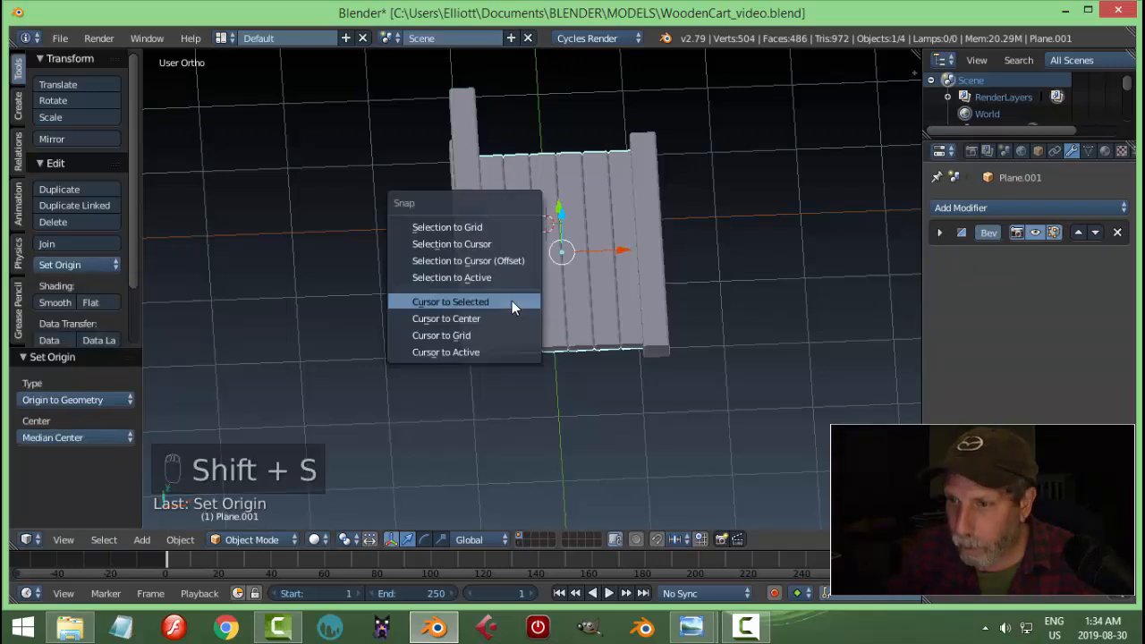
click(512, 301)
middle_drag(511, 301, 504, 156)
right_click(504, 157)
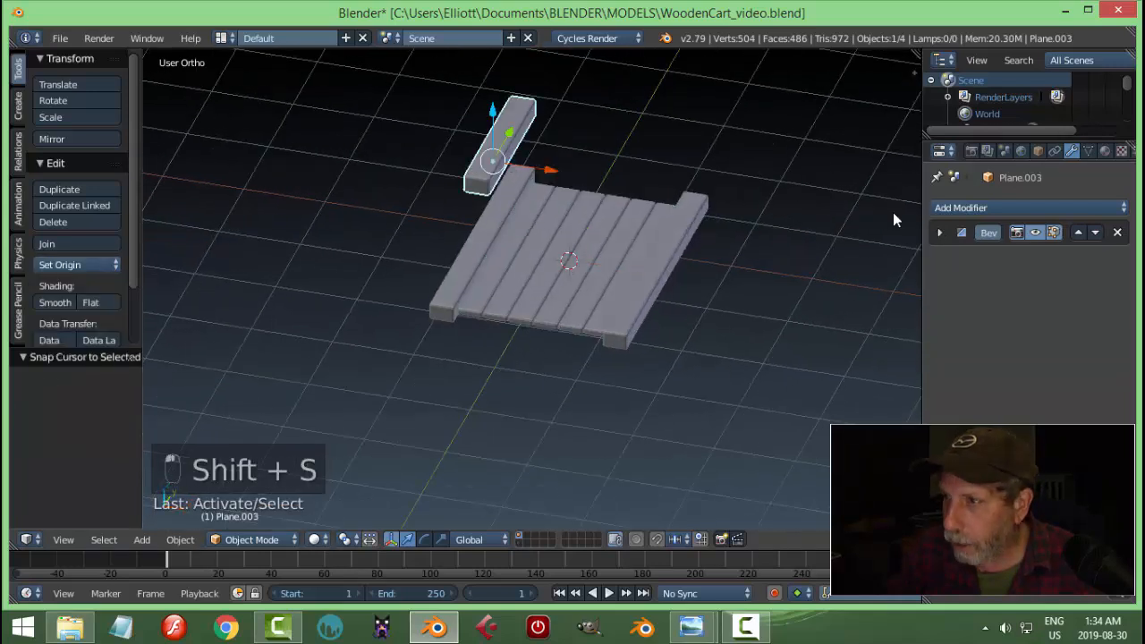
click(955, 209)
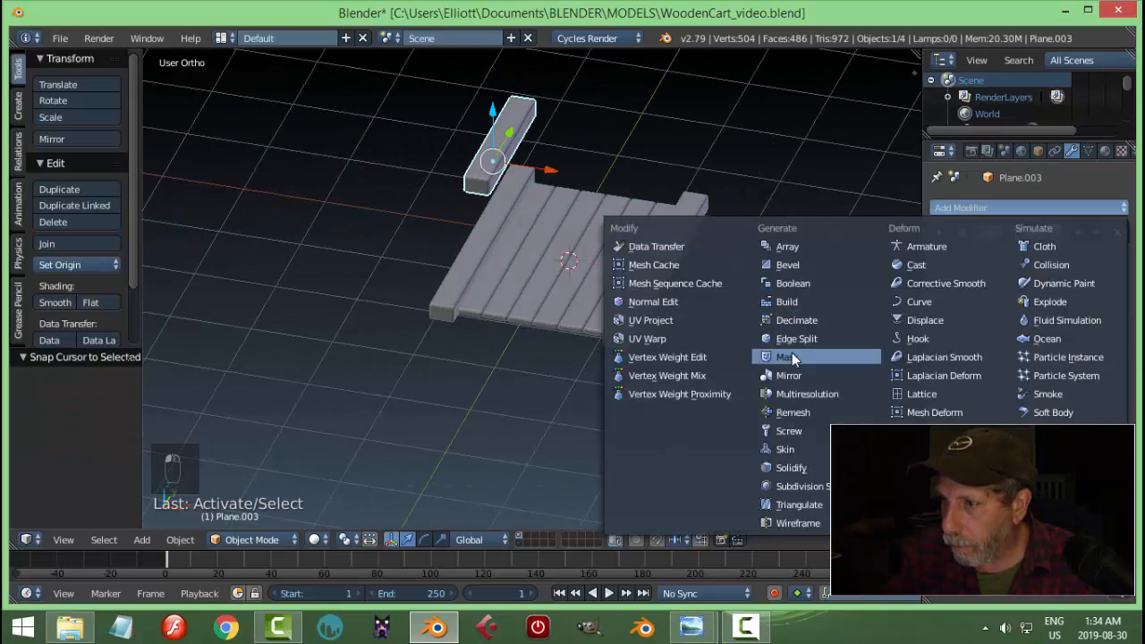
click(787, 265)
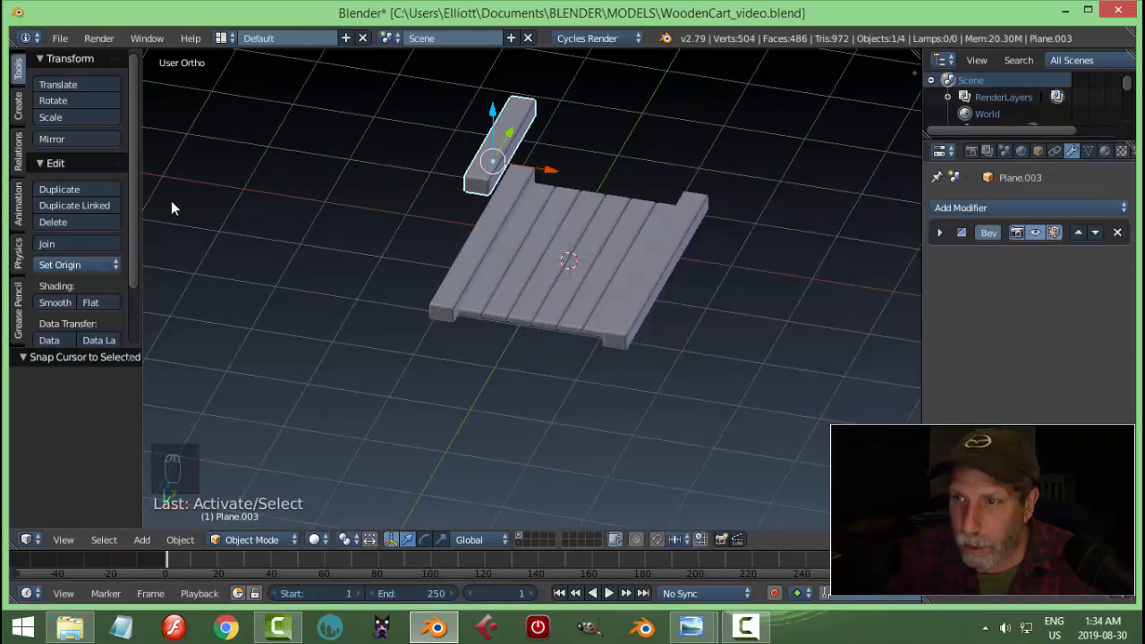
click(80, 264)
click(94, 322)
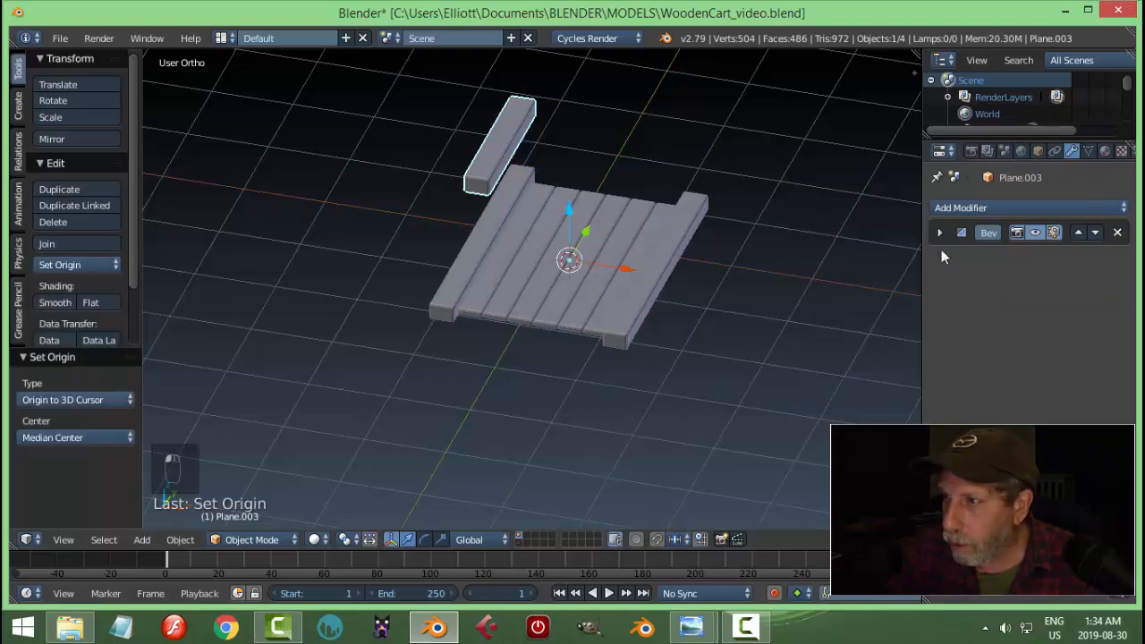
- Add a Mirror modifier to the raised board to mirror it across X onto the other side
click(967, 207)
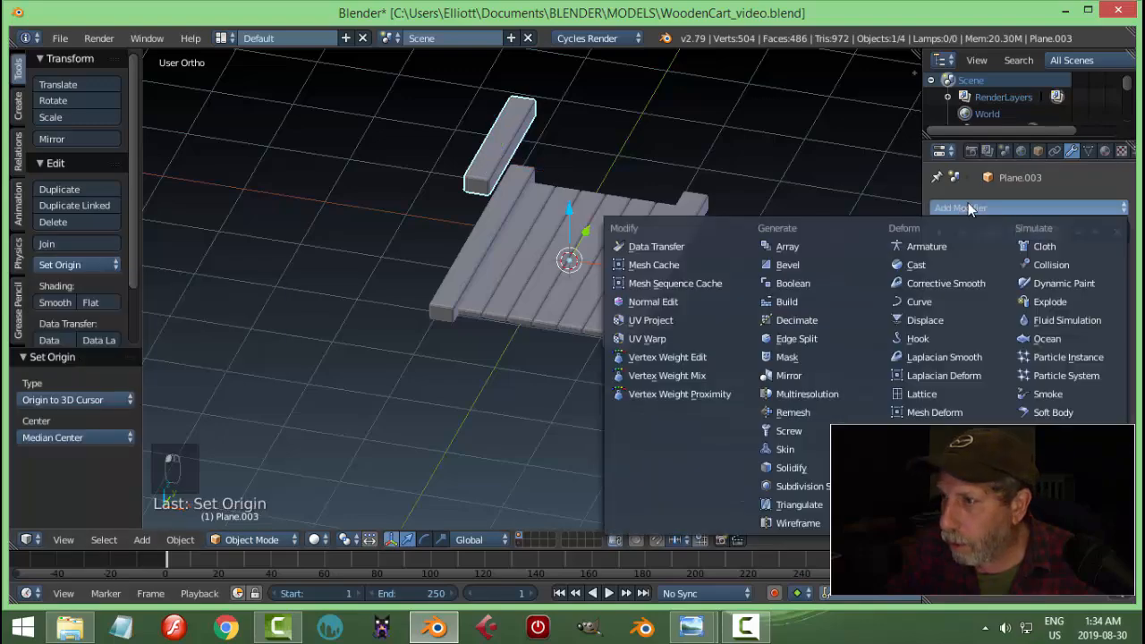
click(809, 371)
middle_drag(724, 206, 521, 263)
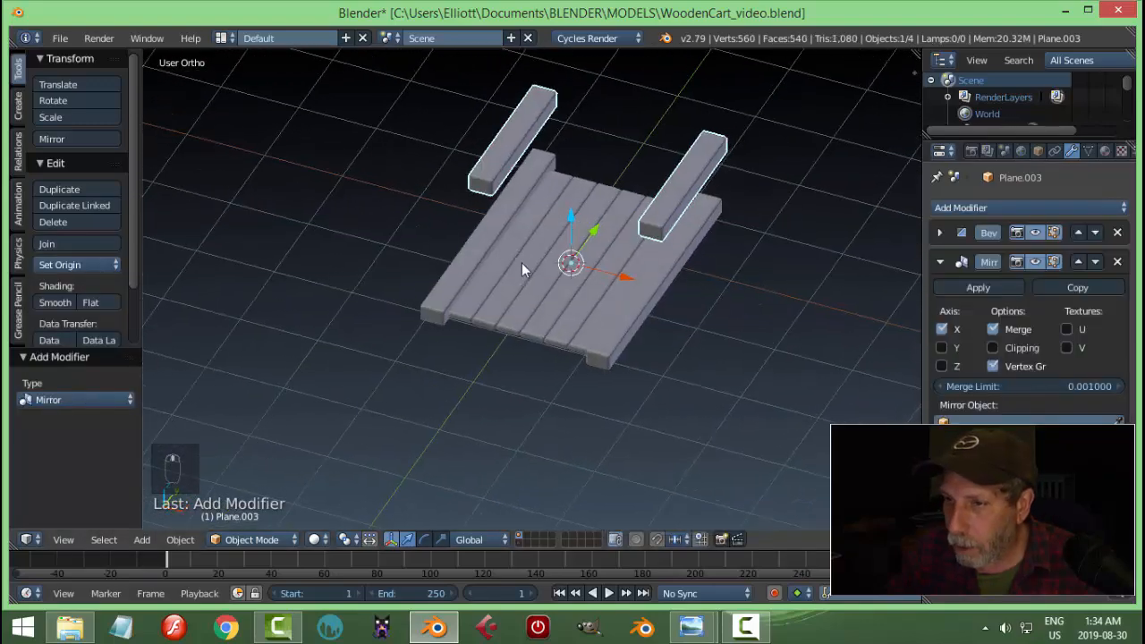
- Delete the duplicated lower side board on the positive X edge of the bed
right_click(481, 250)
right_click(659, 288)
key(x)
click(659, 288)
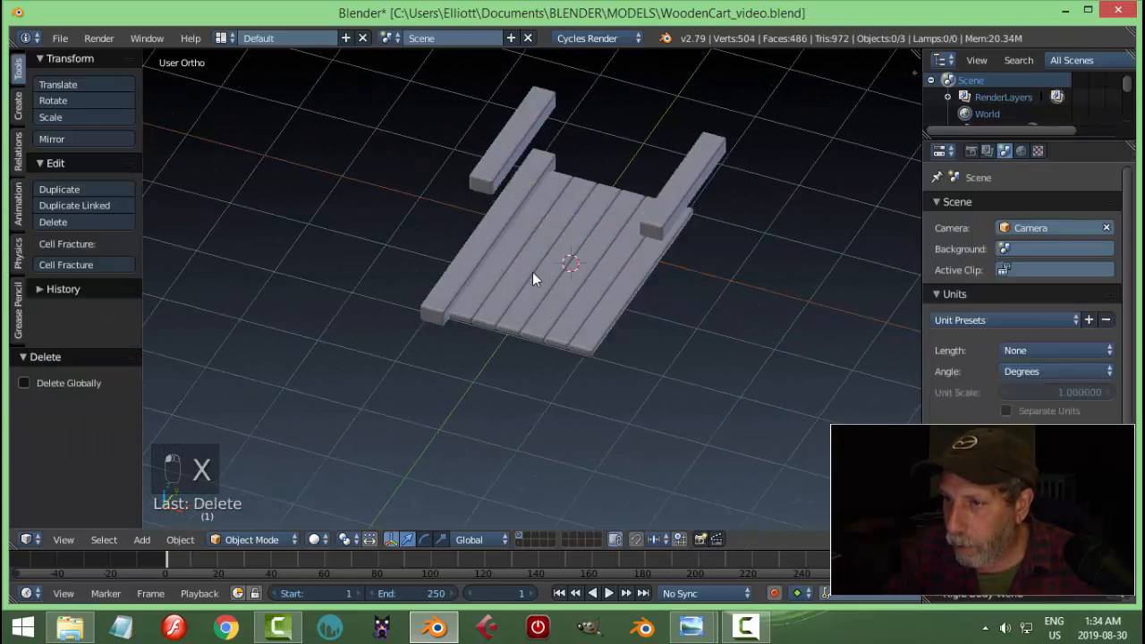
- Add a Mirror modifier to the remaining lower side board, using the bed boards as the mirror object
right_click(472, 245)
click(941, 208)
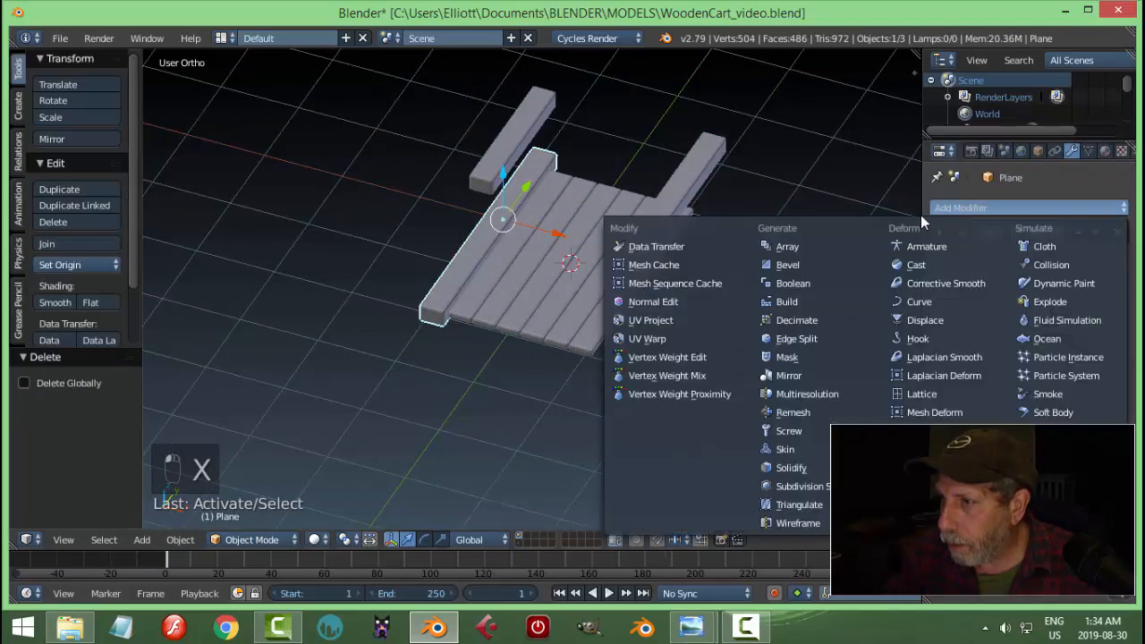
click(794, 376)
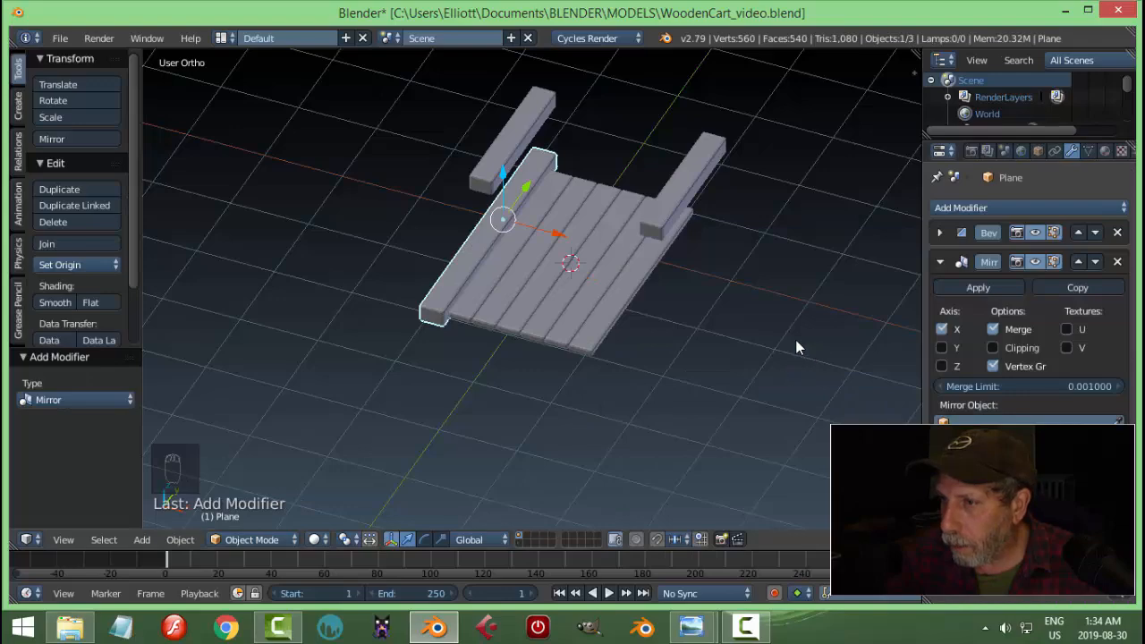
click(572, 255)
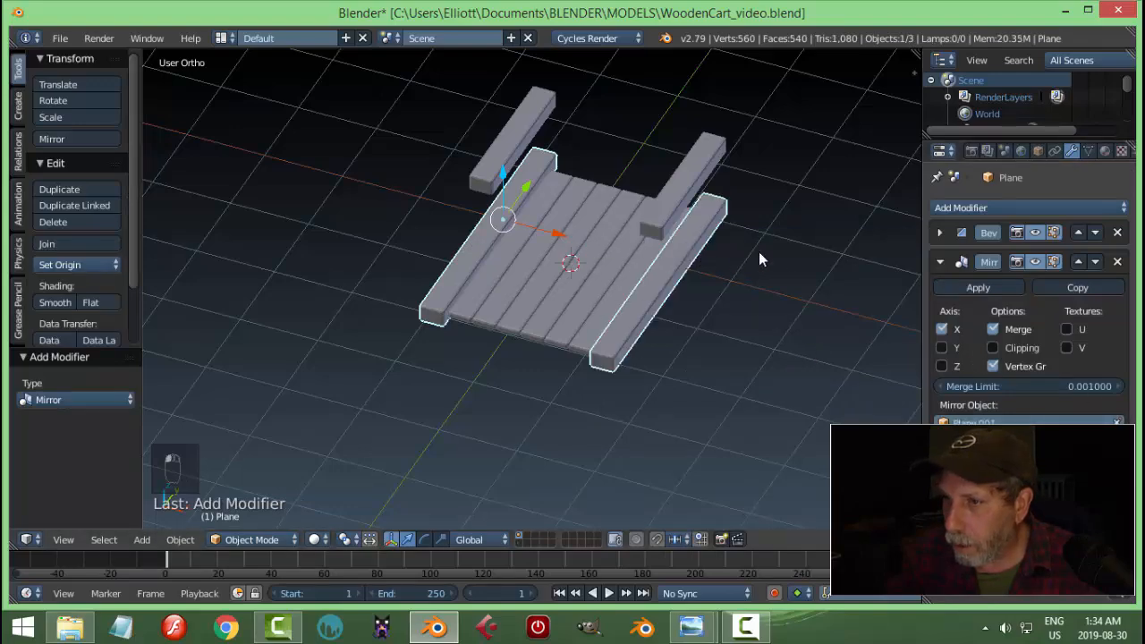
key(a)
- Raise the mirrored upper boards 0.109 along Z above the cart bed
middle_drag(789, 256, 717, 211)
right_click(472, 243)
key(Tab)
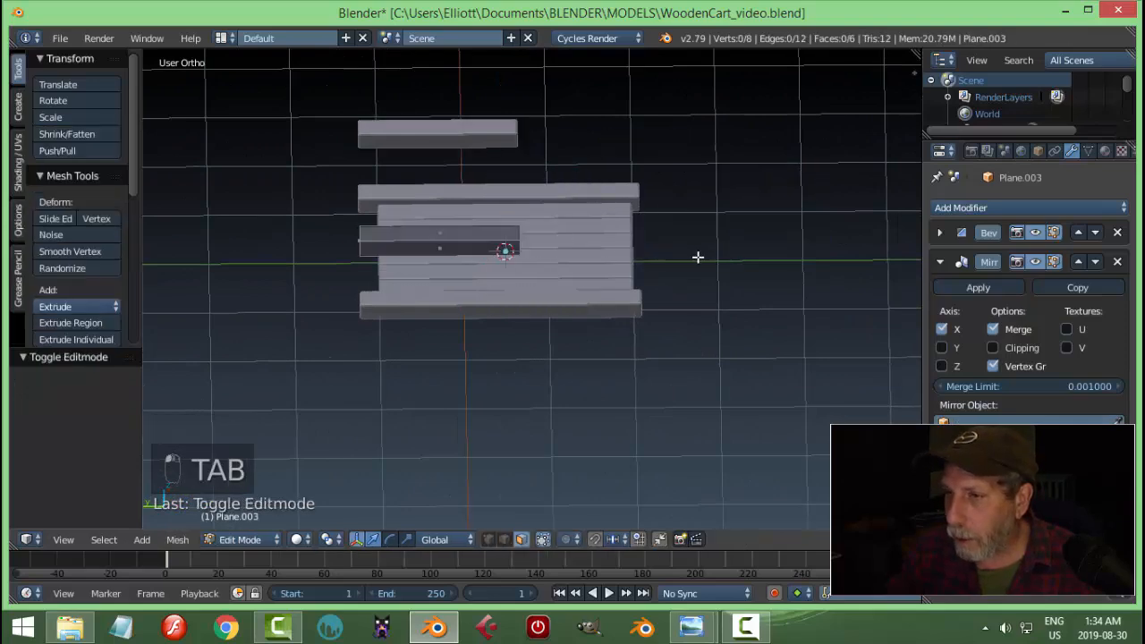
middle_drag(697, 256, 484, 230)
drag(444, 203, 455, 209)
key(a)
middle_drag(481, 213, 539, 240)
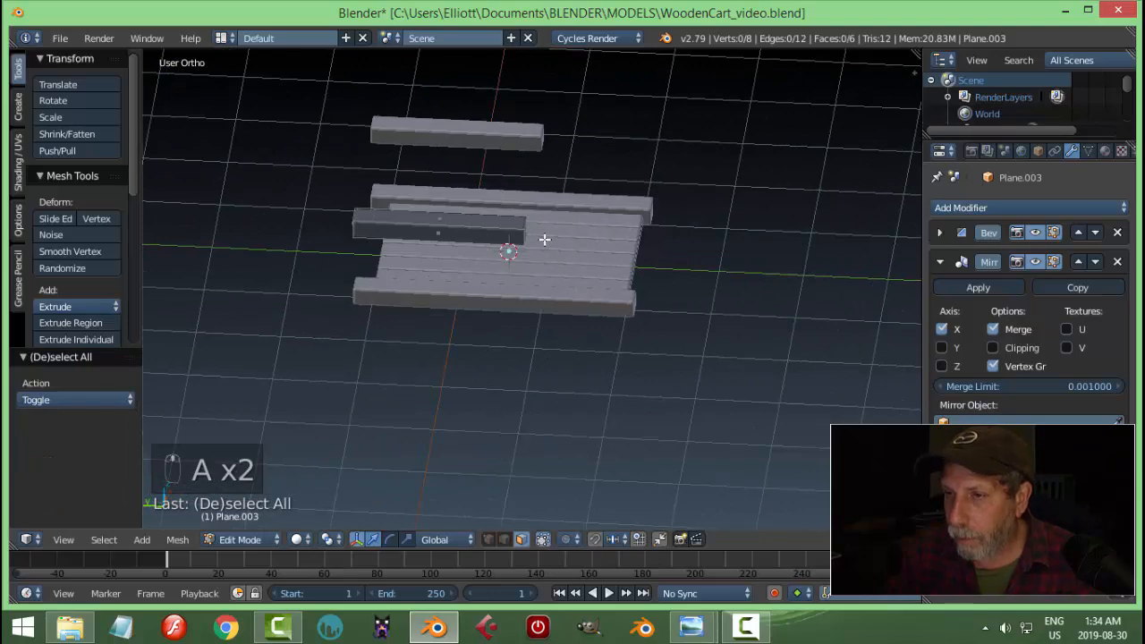
key(Tab)
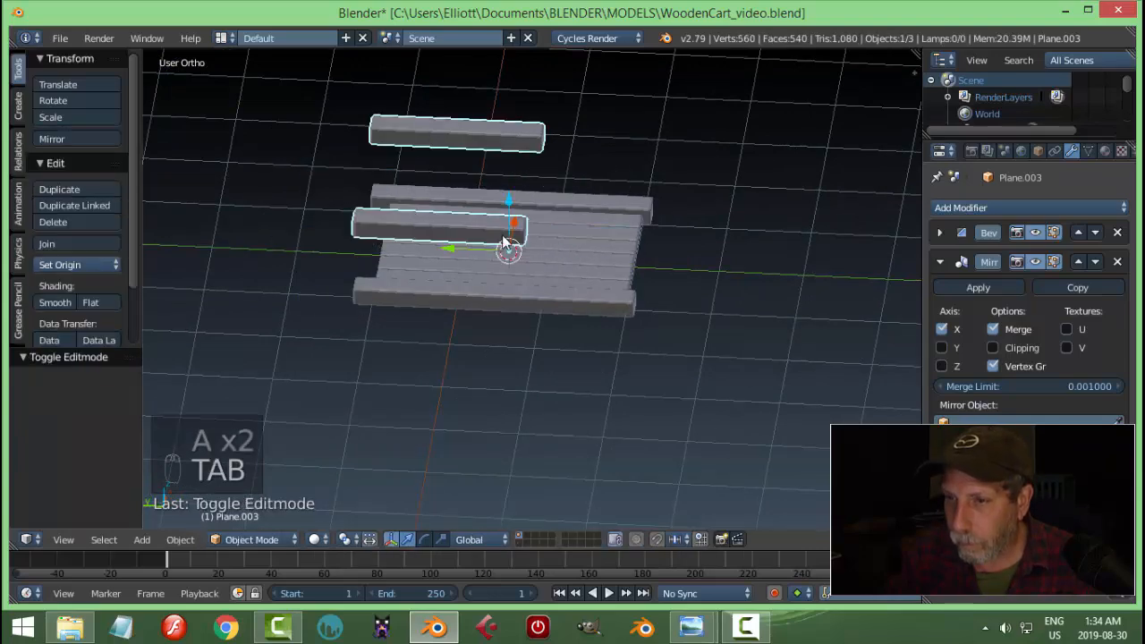
middle_drag(509, 247, 620, 250)
key(g)
key(z)
click(505, 196)
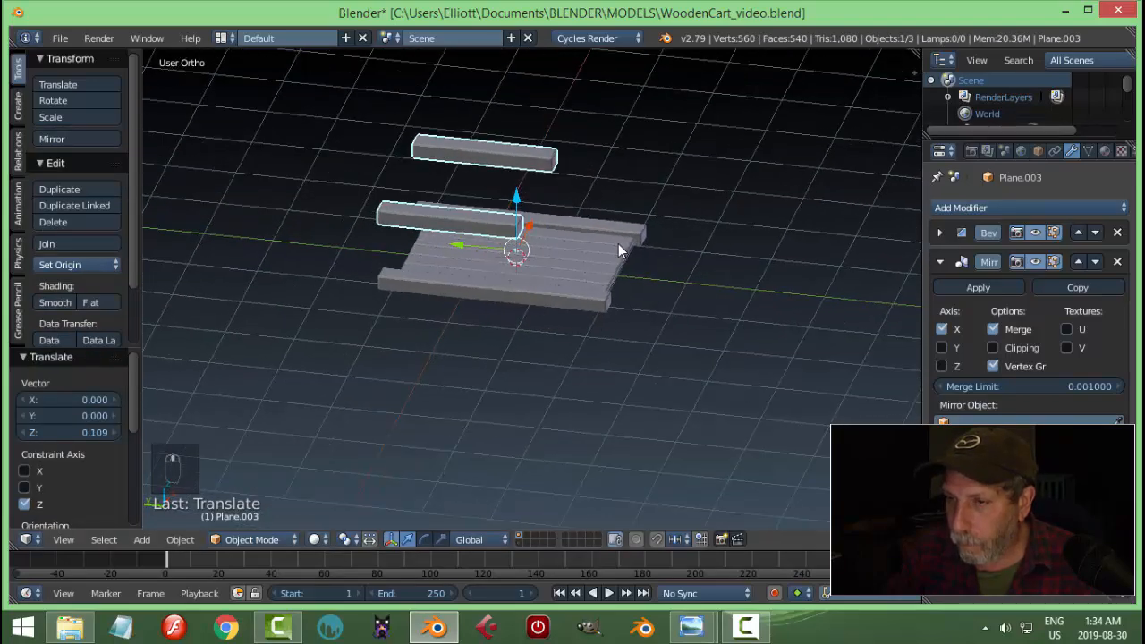
- Duplicate the upper board's mesh, move the copy -0.461 along Z, and rotate it 90° about X to form an upright post
key(Tab)
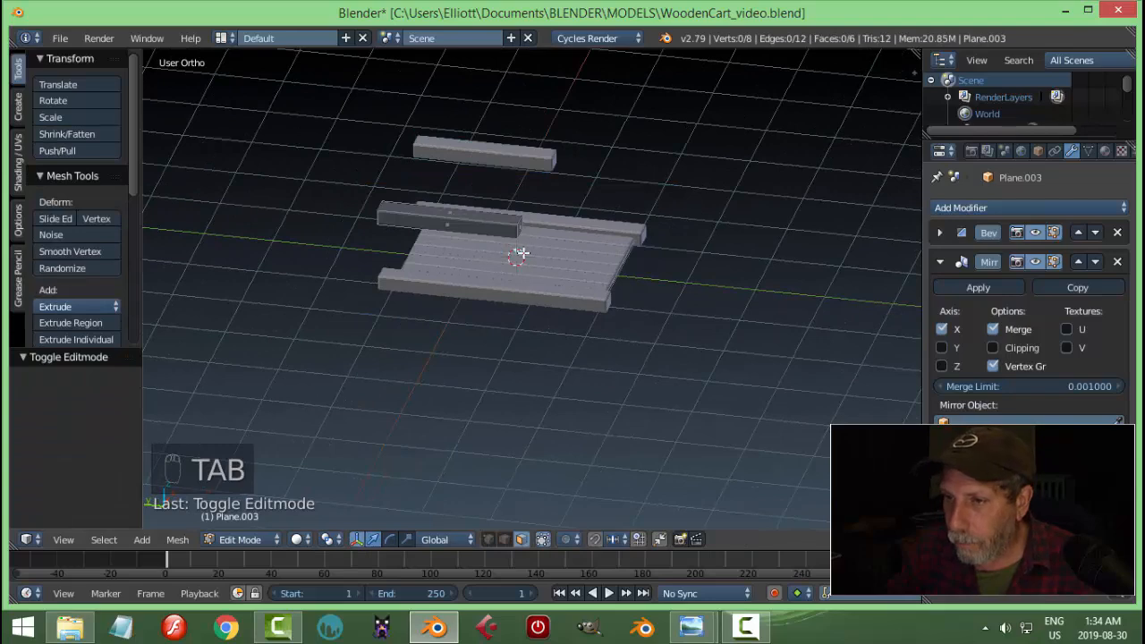
key(a)
mouse_move(564, 247)
middle_down()
mouse_move(600, 258)
mouse_move(560, 260)
middle_up()
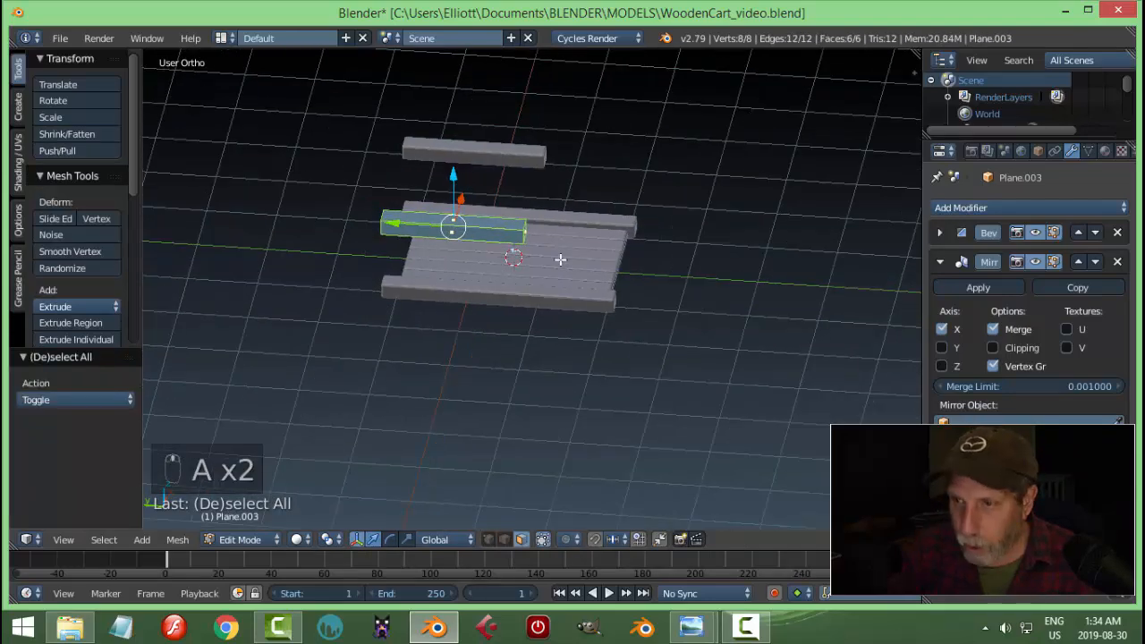
key(shift+d)
drag(455, 191, 453, 206)
middle_drag(519, 255, 493, 305)
text(r)
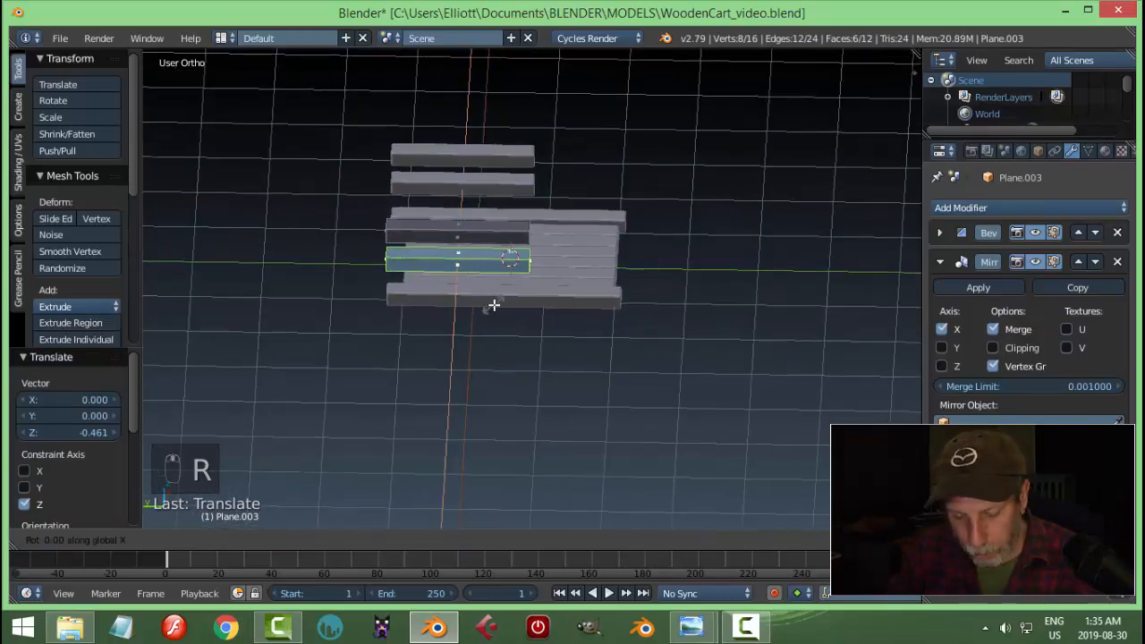
text(90)
key(Return)
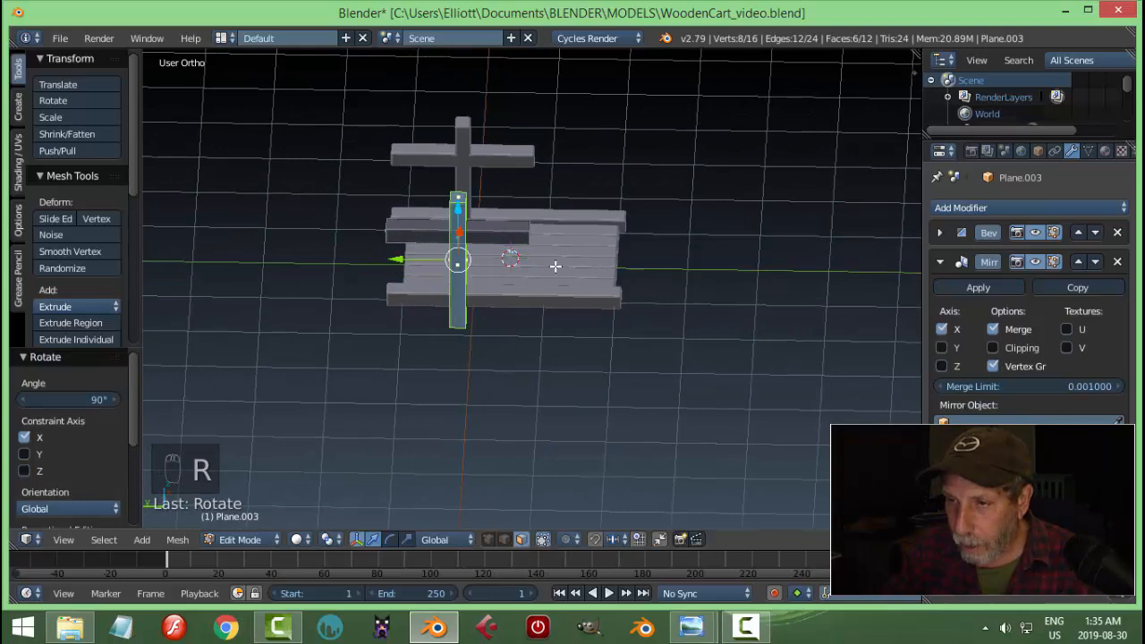
- Rotate the upright post 90° about Z and move it 0.598 along Y towards the end of the upper board
middle_drag(554, 265, 500, 243)
text(r)
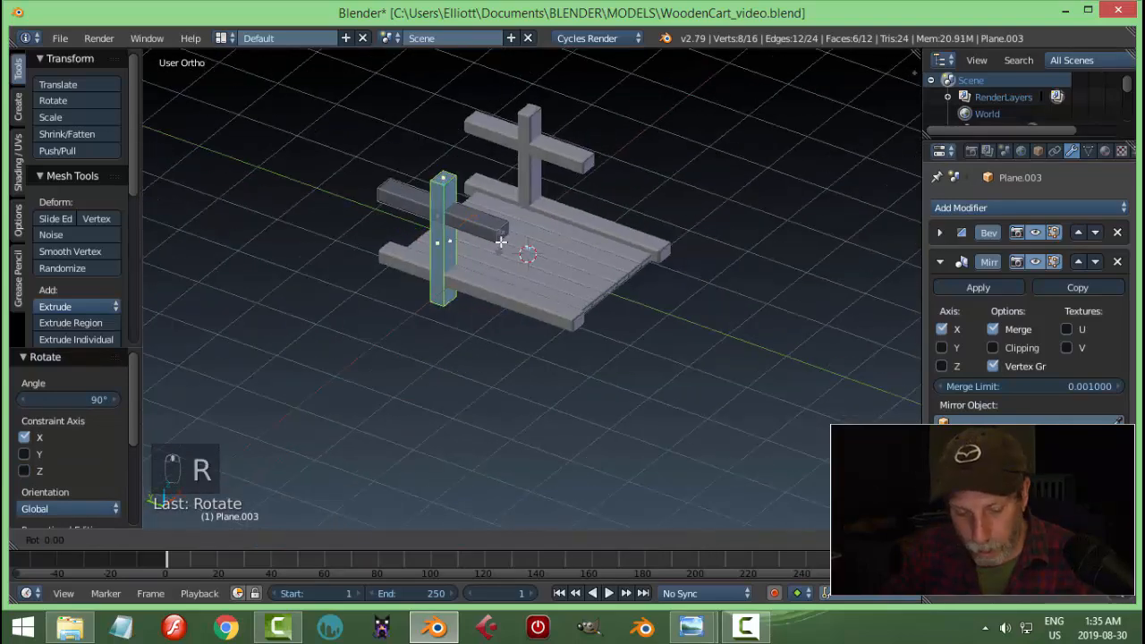
text(90)
key(Return)
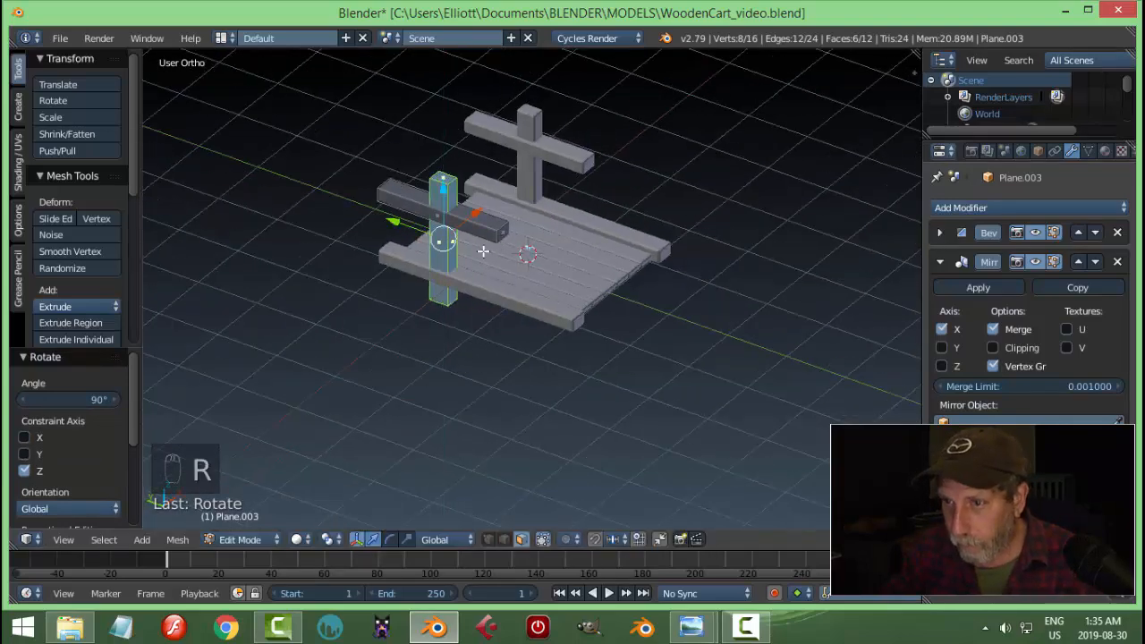
mouse_move(483, 248)
middle_down()
mouse_move(519, 253)
mouse_move(453, 265)
mouse_move(483, 255)
mouse_move(515, 211)
mouse_move(490, 230)
middle_up()
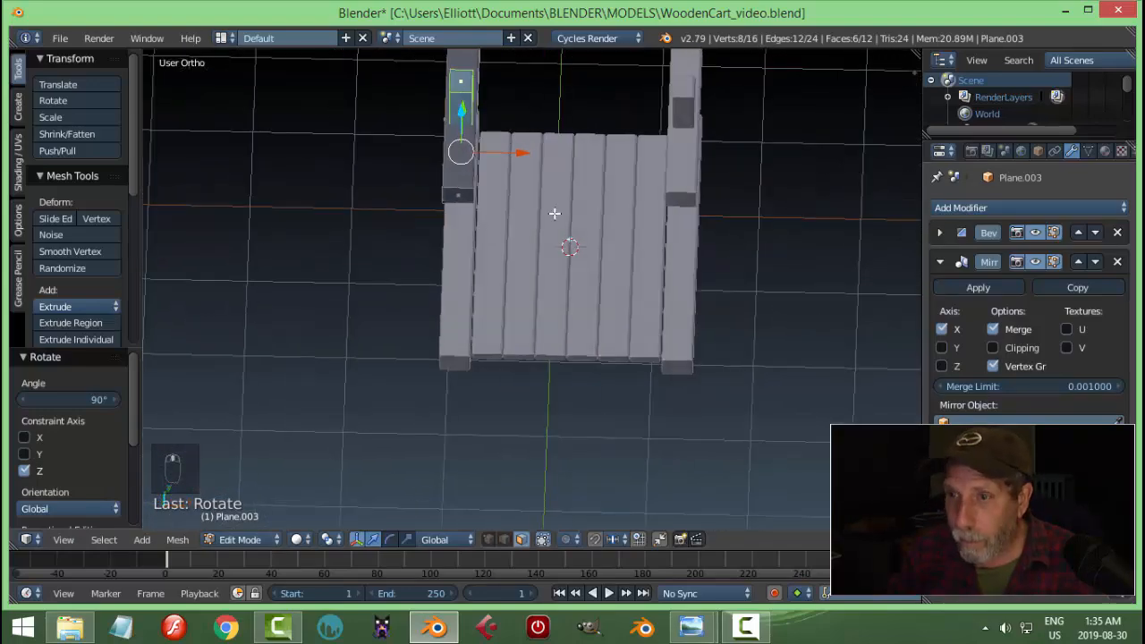
middle_drag(552, 212, 477, 207)
drag(355, 228, 304, 218)
middle_drag(357, 224, 389, 235)
- Scale the post to 0.813 along Y and shorten it along Z to fit between the upper and lower boards
key(s)
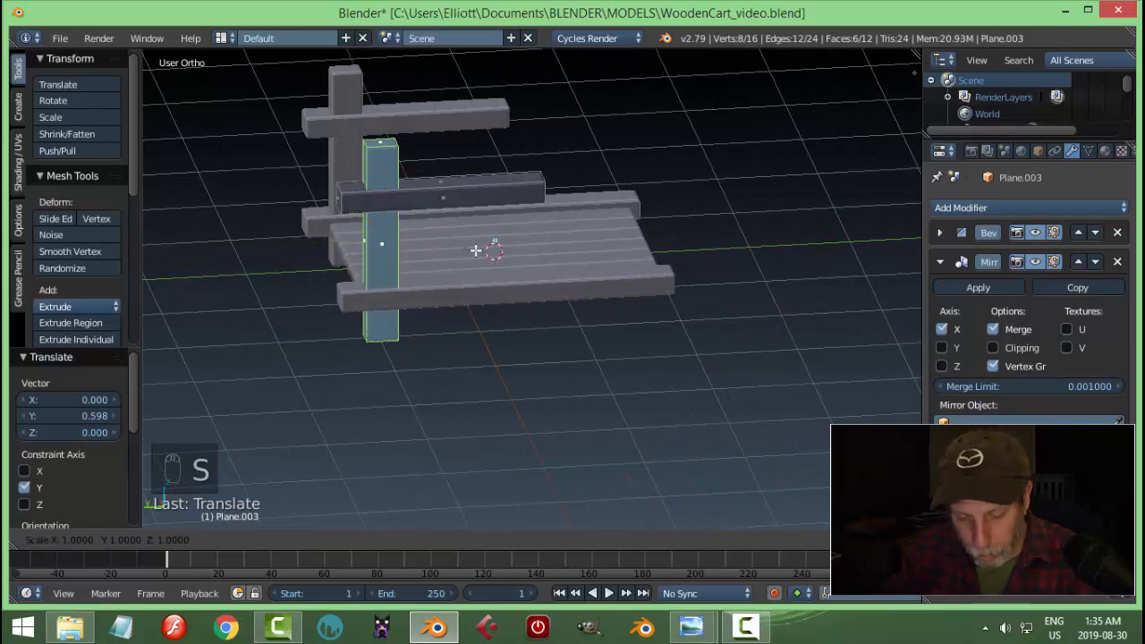
click(457, 254)
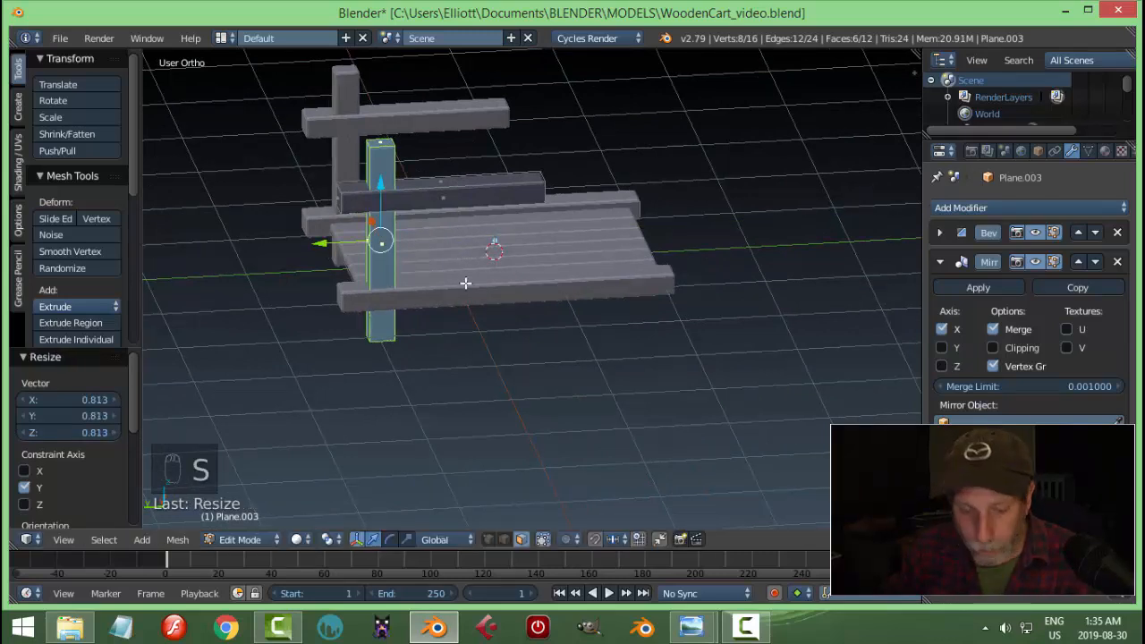
key(s)
key(z)
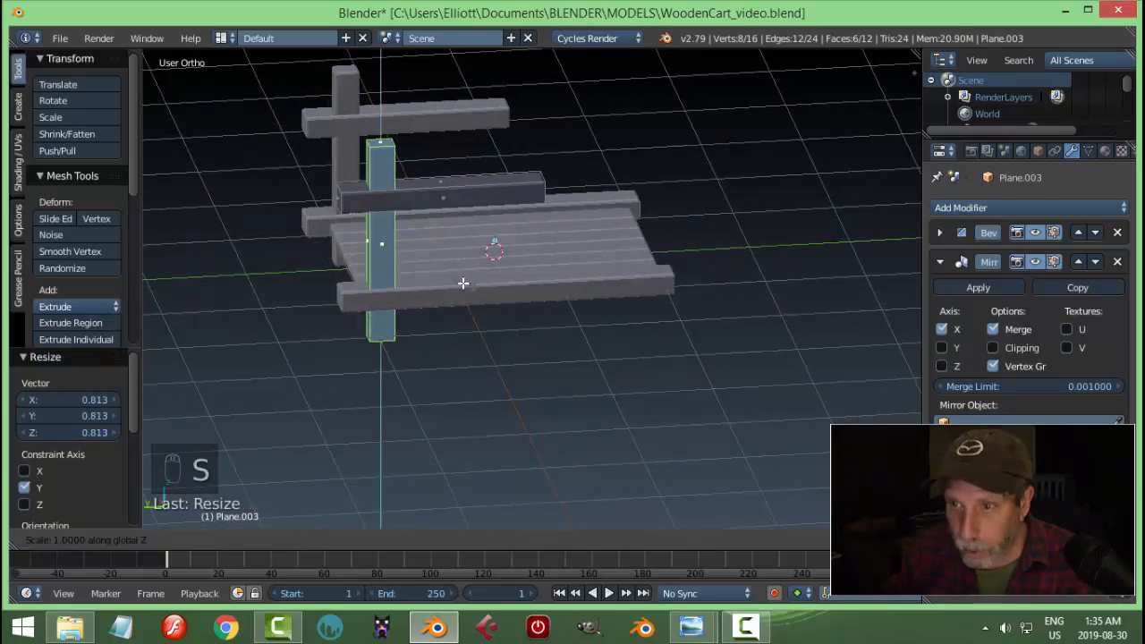
click(423, 262)
- Delete the post's hidden top and bottom end faces in wireframe view, and return to solid shading in Object Mode
middle_drag(423, 262, 514, 266)
key(z)
click(597, 271)
middle_drag(596, 271, 357, 205)
key(a)
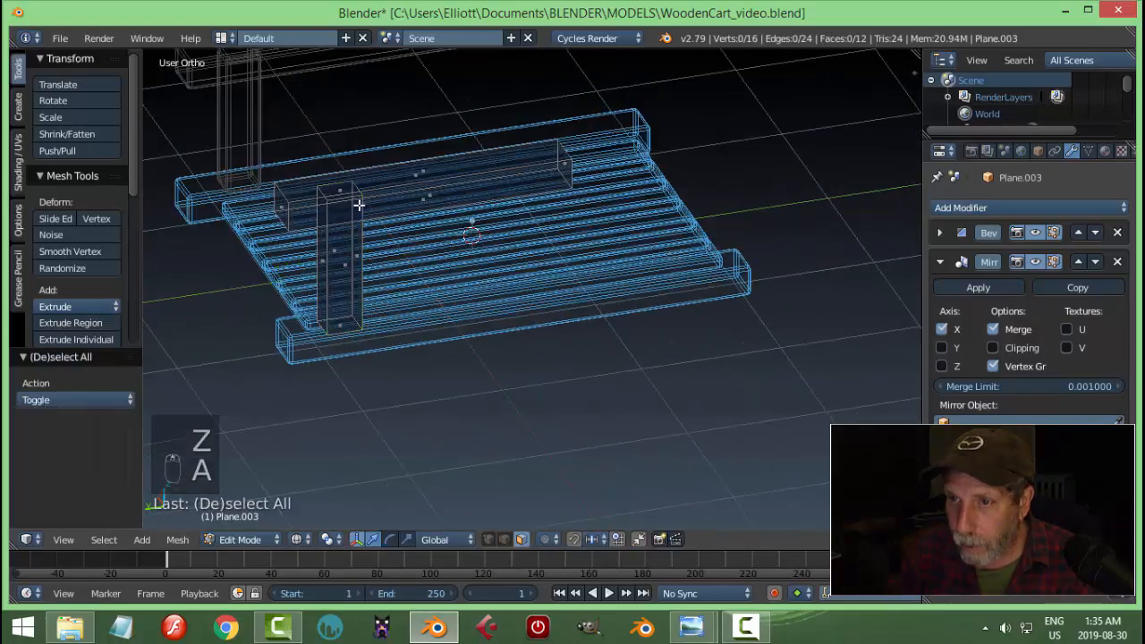
mouse_move(395, 260)
middle_down()
mouse_move(396, 199)
mouse_move(369, 169)
mouse_move(454, 205)
mouse_move(433, 265)
mouse_move(487, 258)
mouse_move(362, 237)
middle_up()
key(x)
click(335, 162)
key(Tab)
key(z)
click(453, 355)
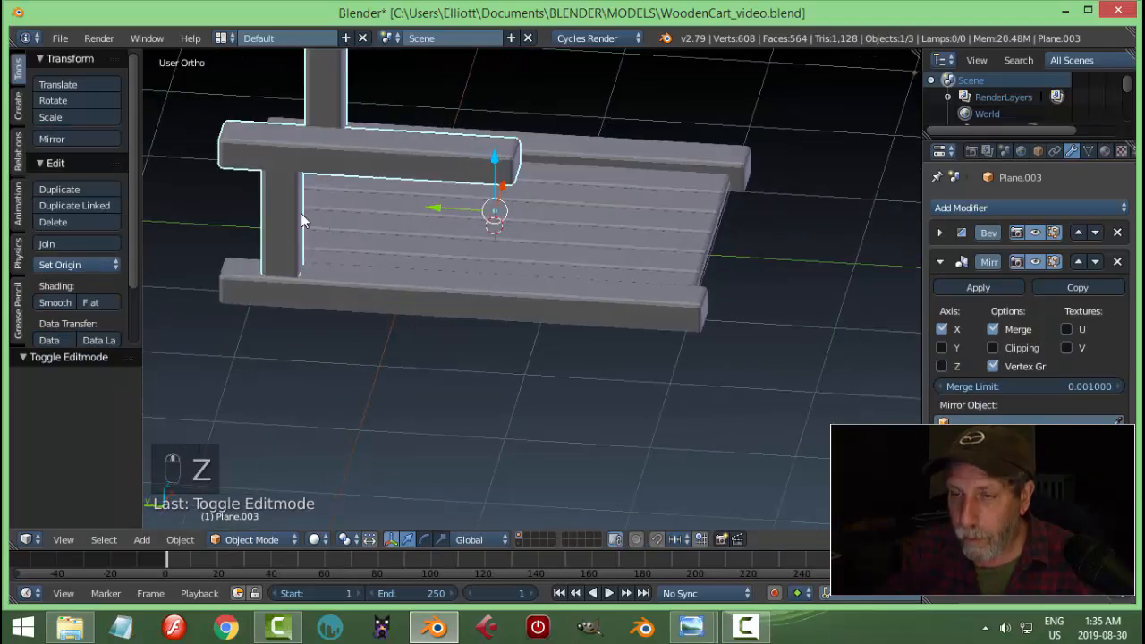
- Separate the post's linked geometry from the upper board into its own object and select it in Object Mode
key(Tab)
click(387, 215)
click(283, 207)
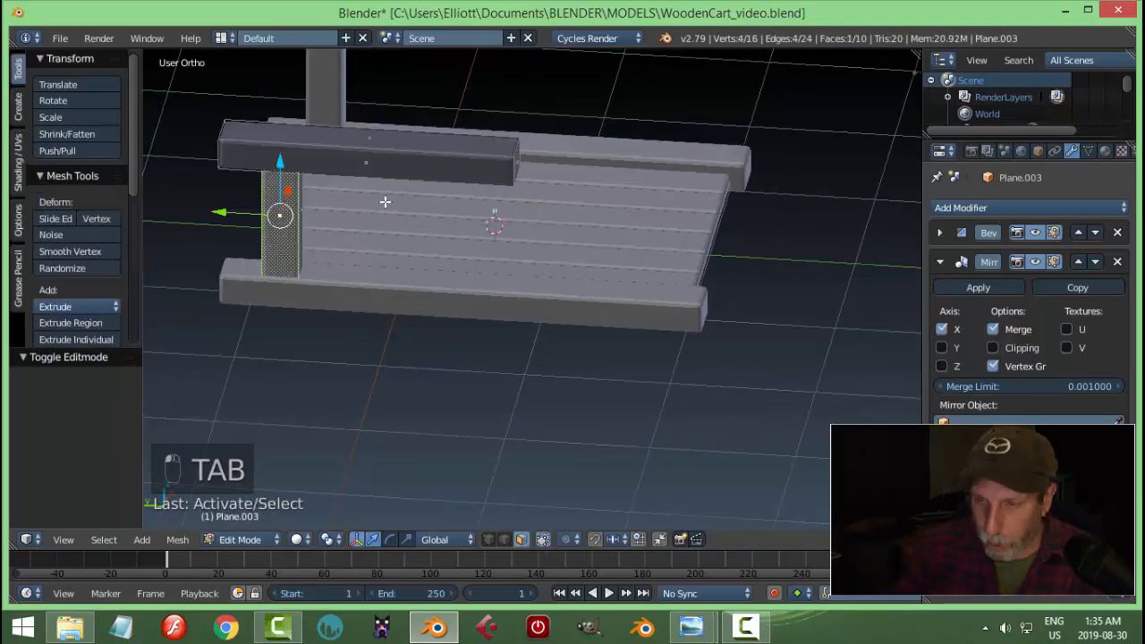
key(ctrl+l)
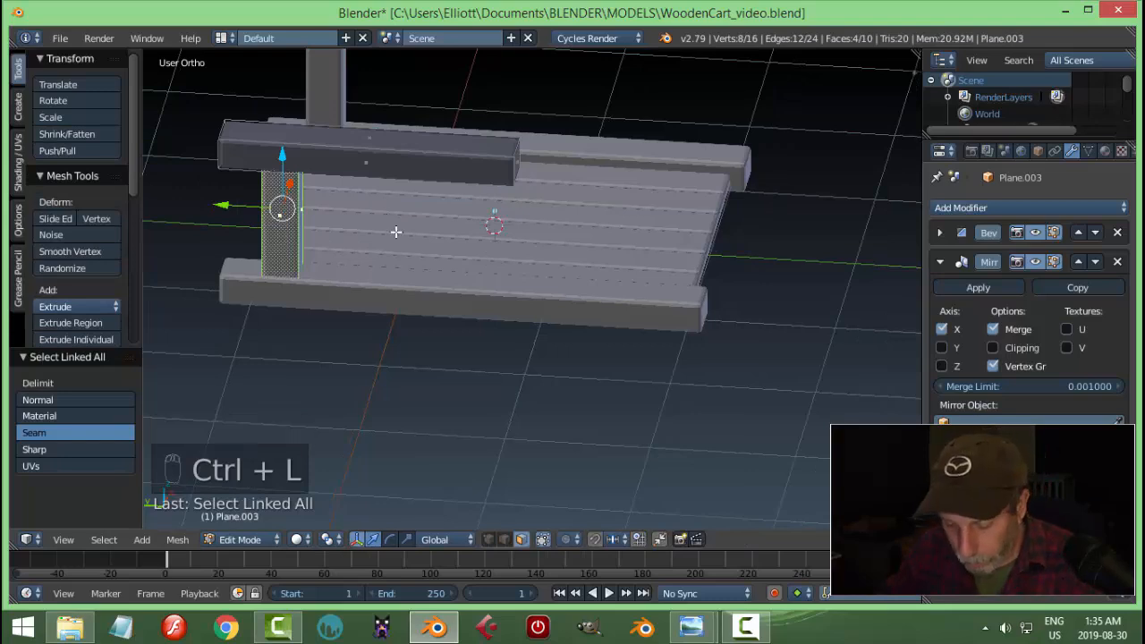
key(p)
click(396, 232)
key(Tab)
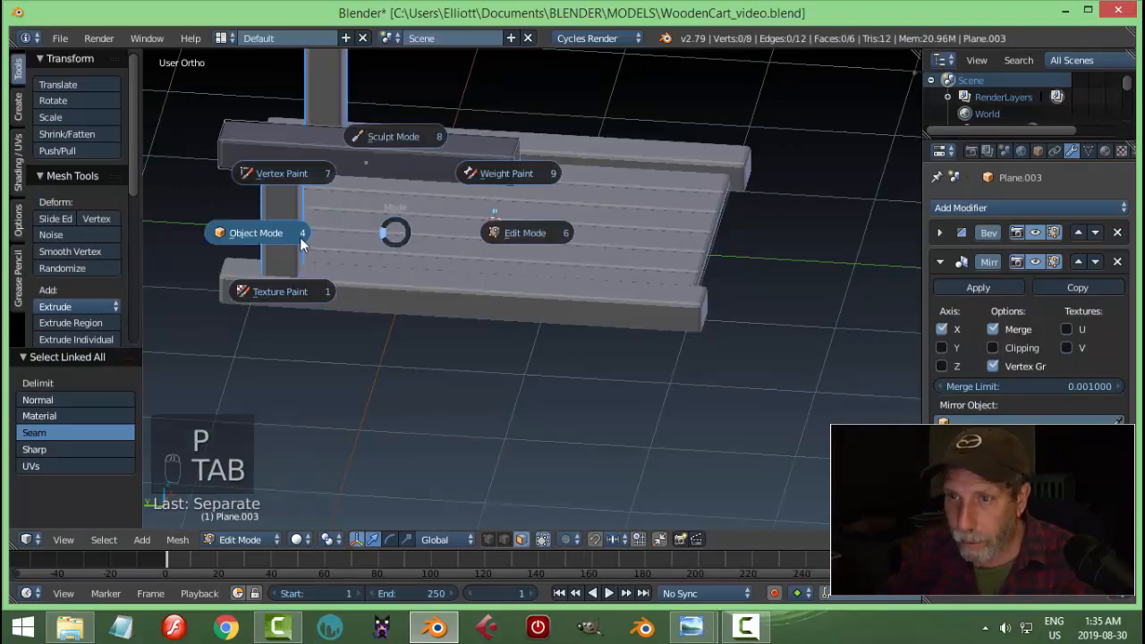
click(287, 214)
click(426, 248)
- Narrow the separated post's whole mesh along the Y axis
middle_drag(473, 255, 515, 273)
key(Tab)
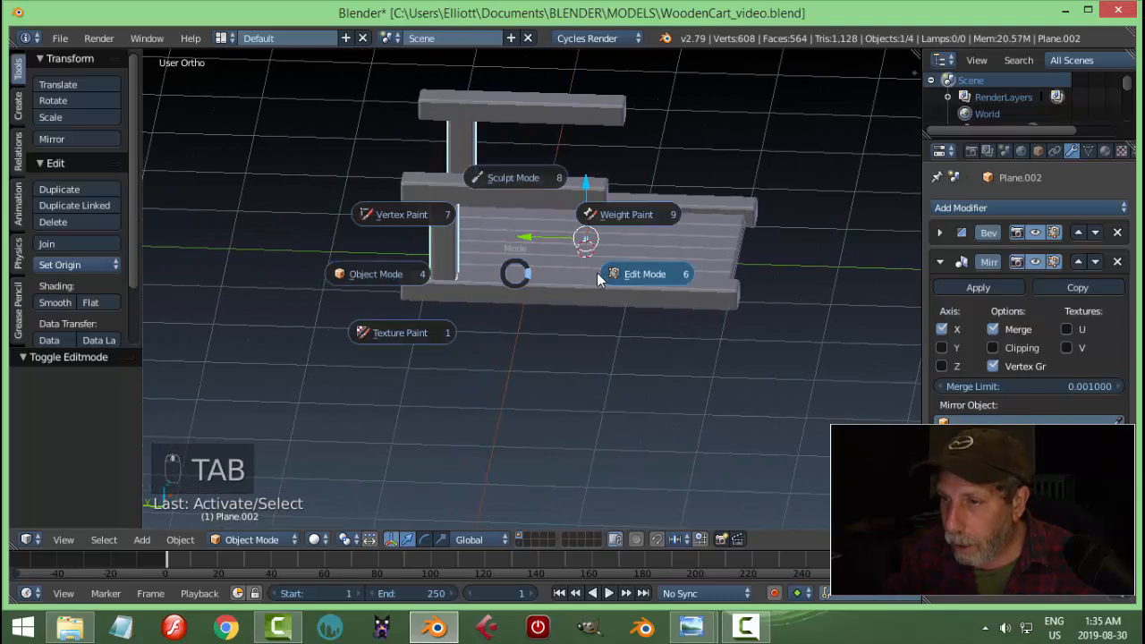
click(596, 273)
key(a)
key(a)
key(s)
key(y)
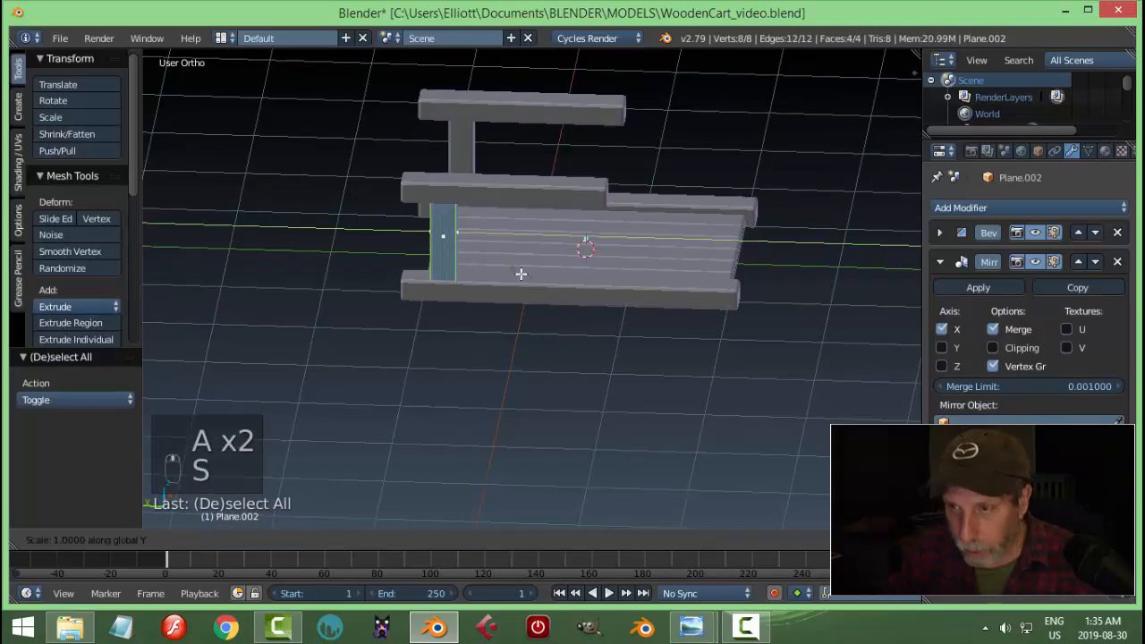
click(492, 273)
- Scale the post's mesh to 0.802 along X and return to Object Mode
middle_drag(503, 266, 761, 263)
key(s)
key(x)
click(563, 238)
middle_drag(601, 269, 590, 278)
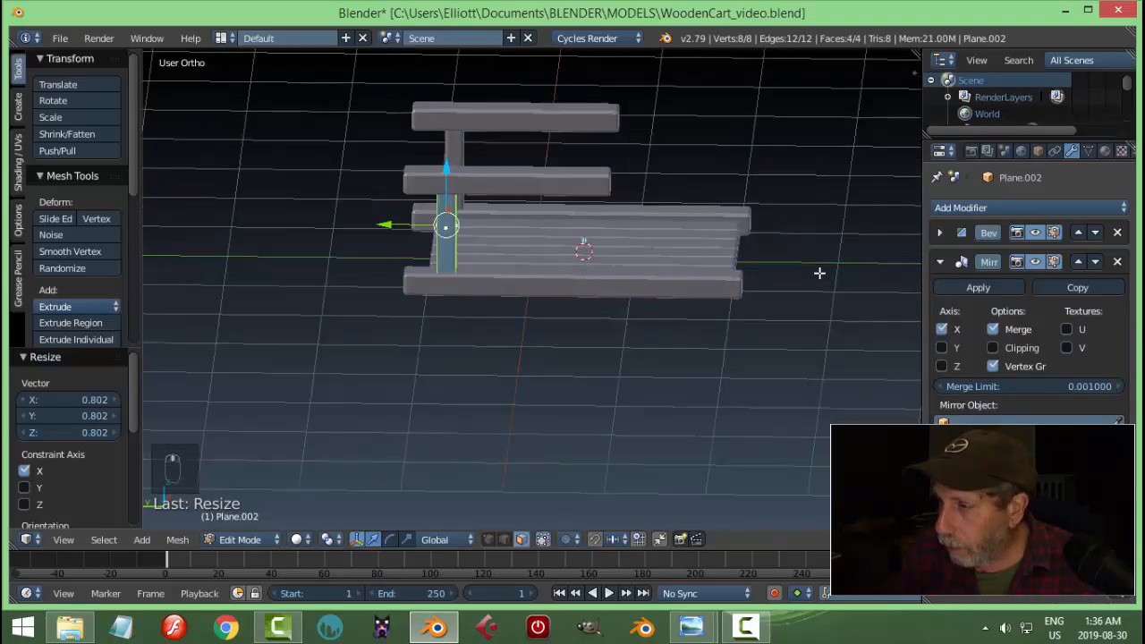
key(Tab)
click(511, 305)
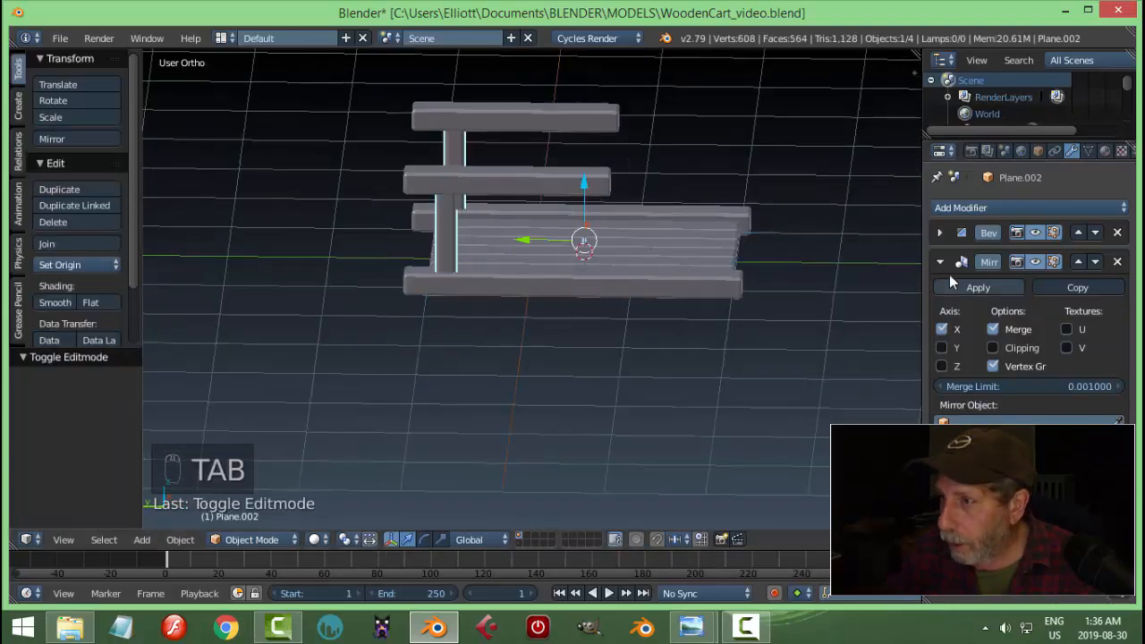
- Add an Array modifier to the mirrored post with a relative offset of 0 on X and 1 on Z
click(940, 262)
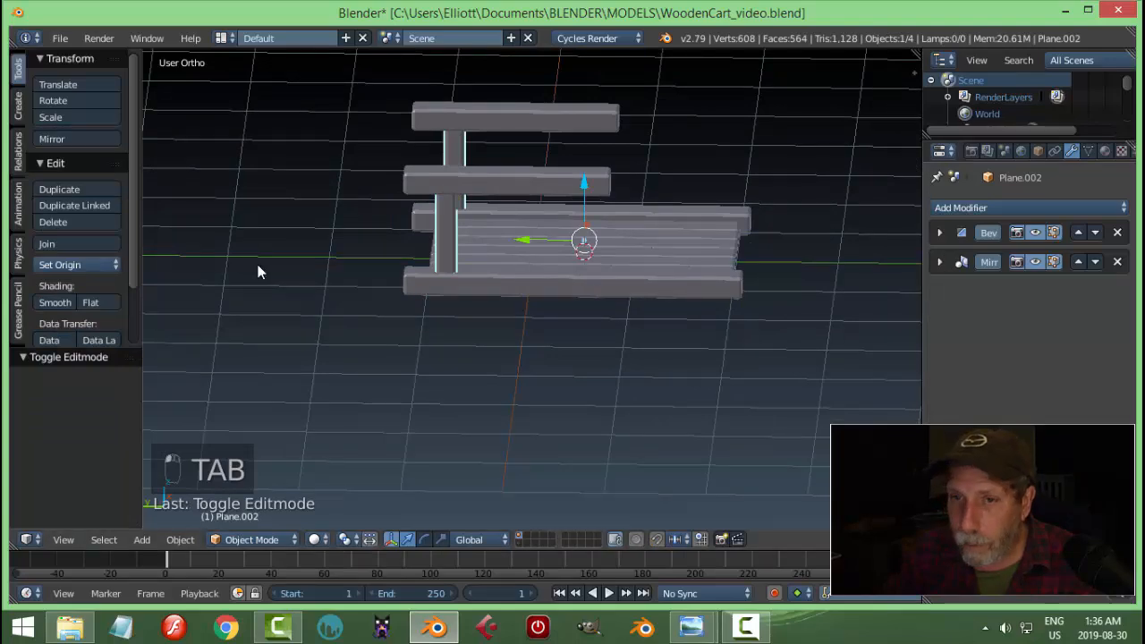
click(942, 208)
click(803, 246)
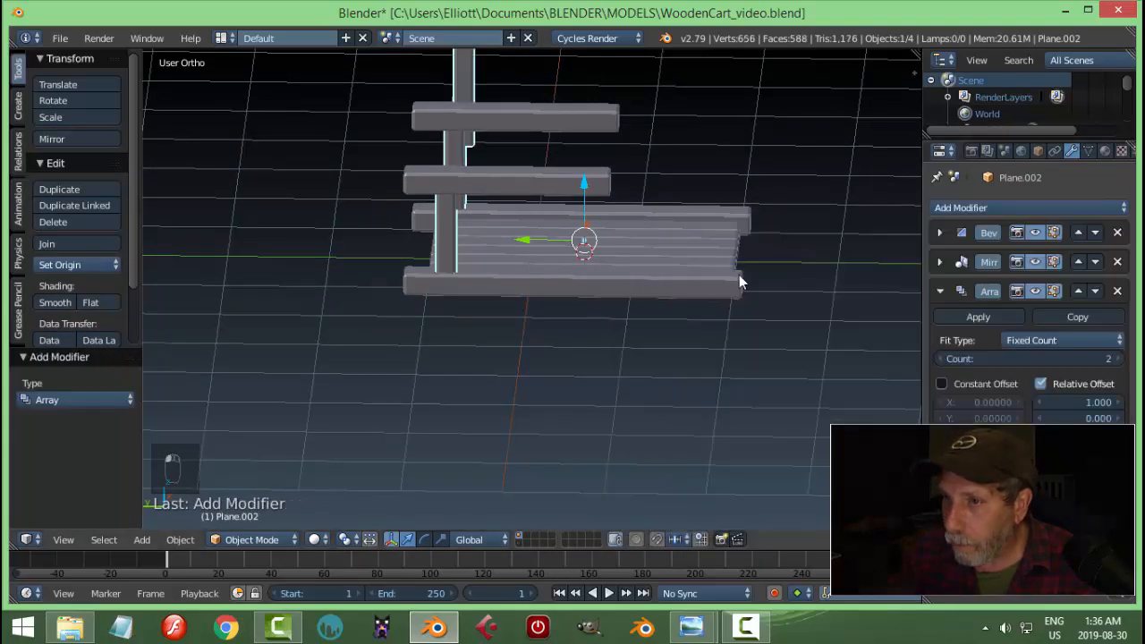
middle_drag(660, 296, 649, 300)
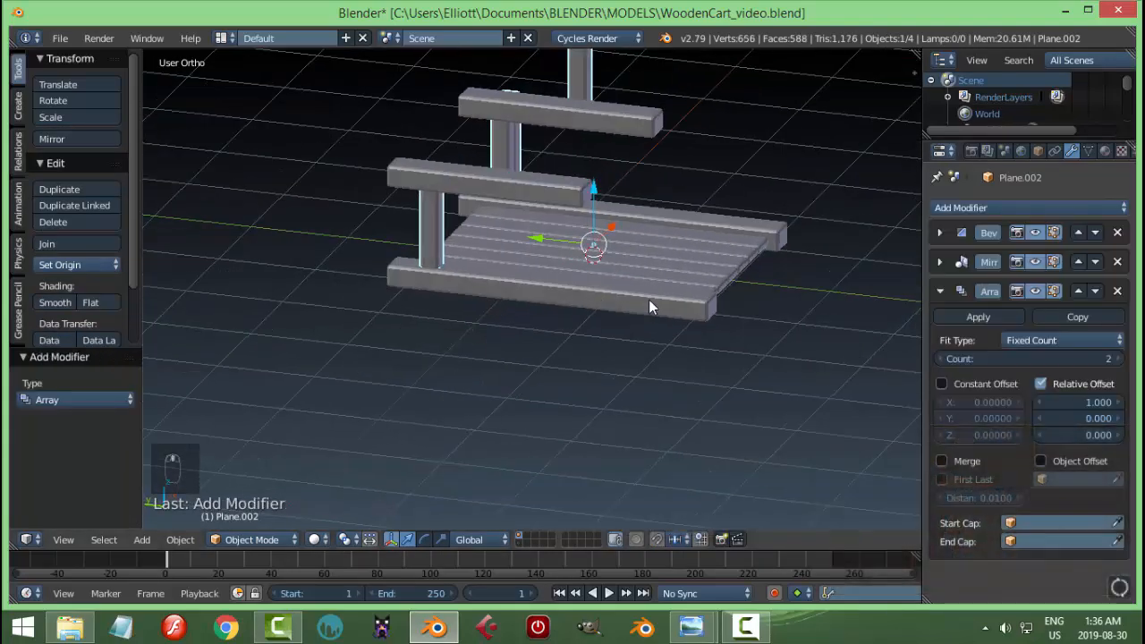
click(1060, 435)
text(1)
key(Return)
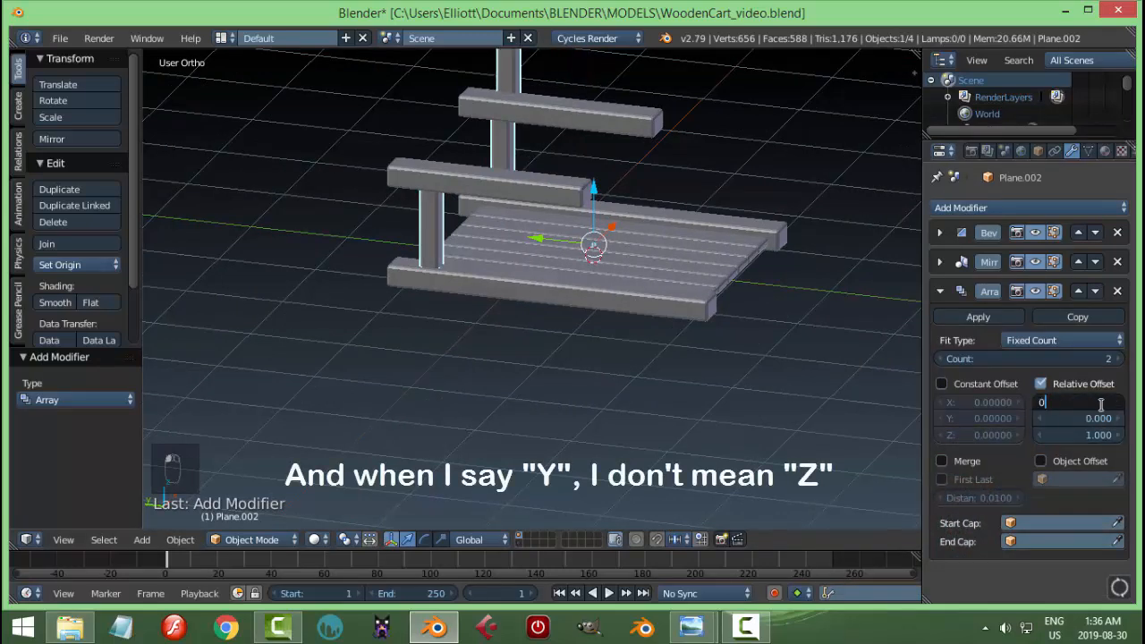
click(1100, 404)
text(0)
key(Return)
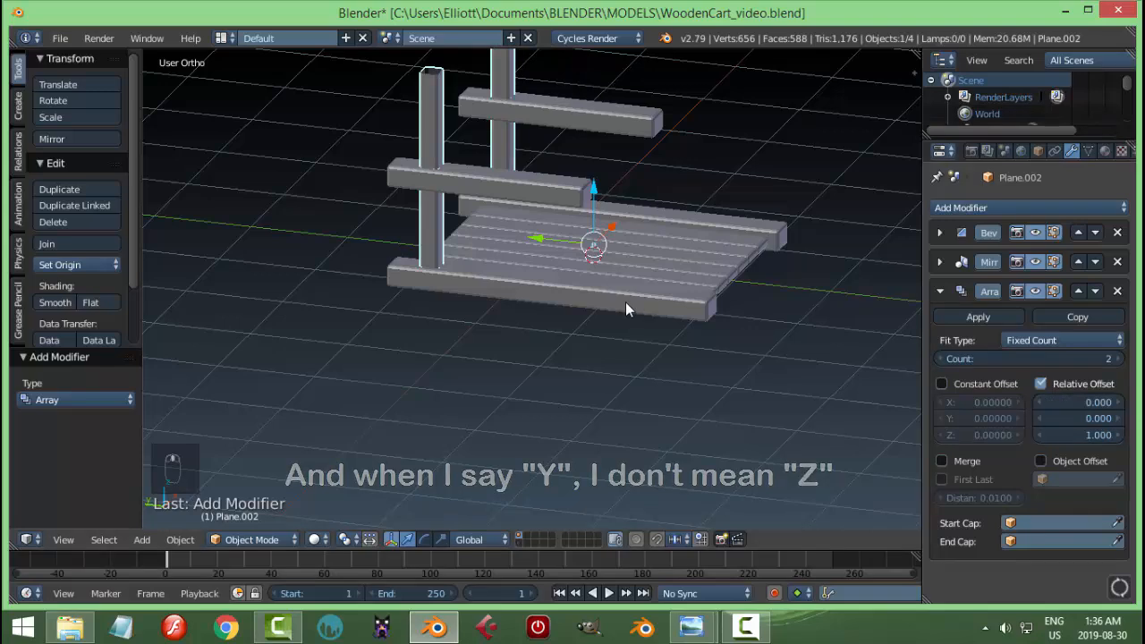
- Apply the post object's rotation and scale
key(ctrl+a)
click(607, 323)
middle_drag(590, 287, 542, 256)
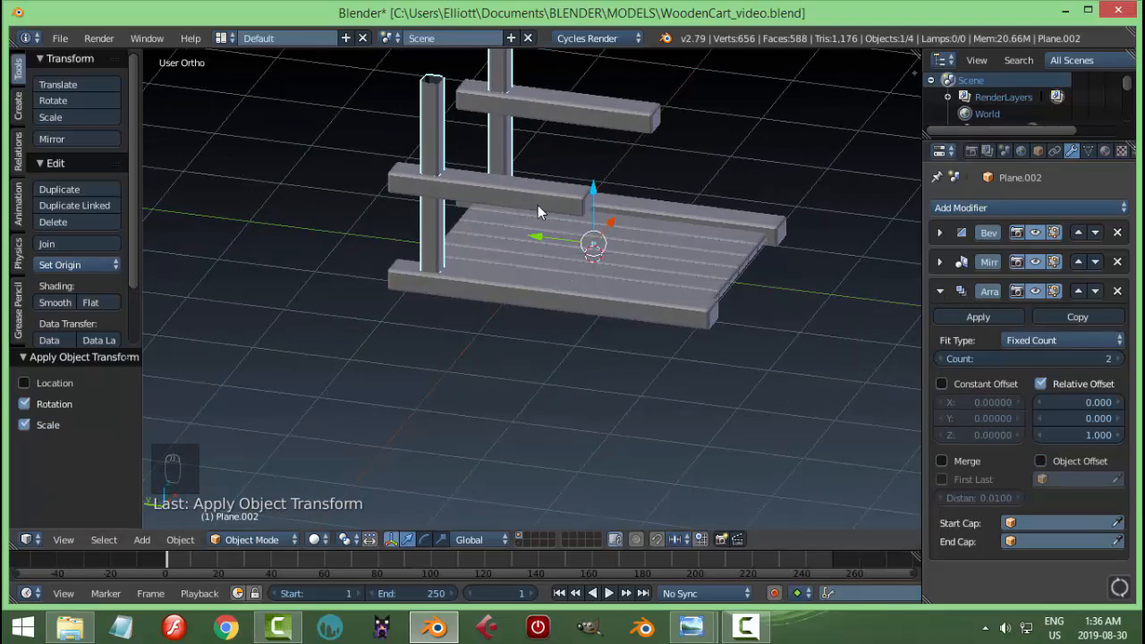
- Move the posts -0.019 along Y and set the array's relative offset to -3.8 on Y and 0 on Z
middle_drag(556, 240, 490, 223)
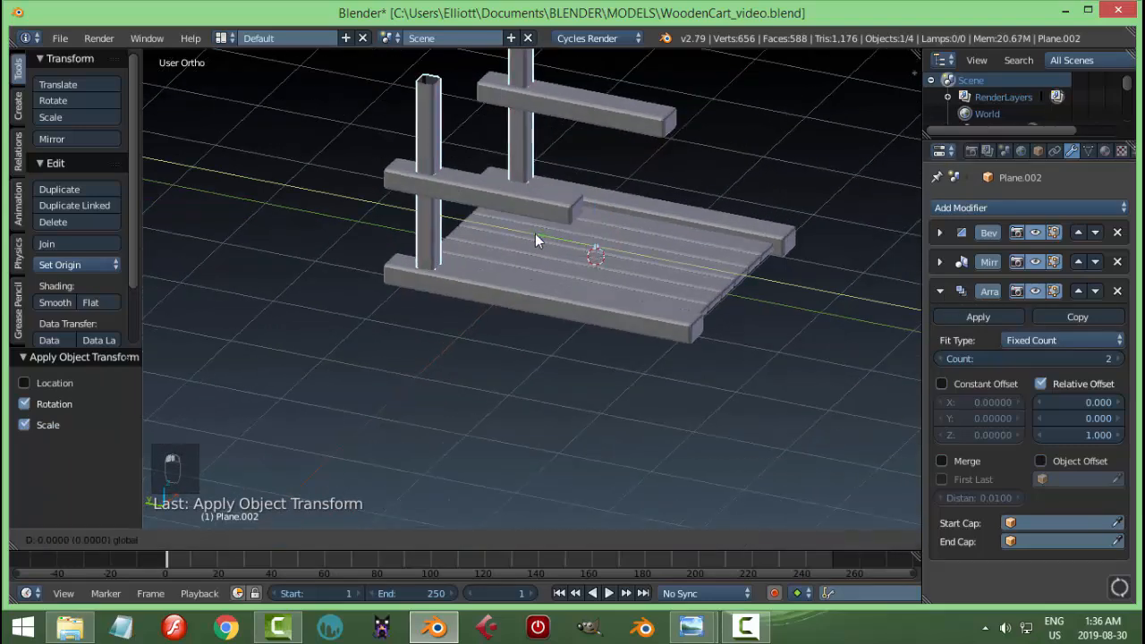
drag(535, 233, 544, 239)
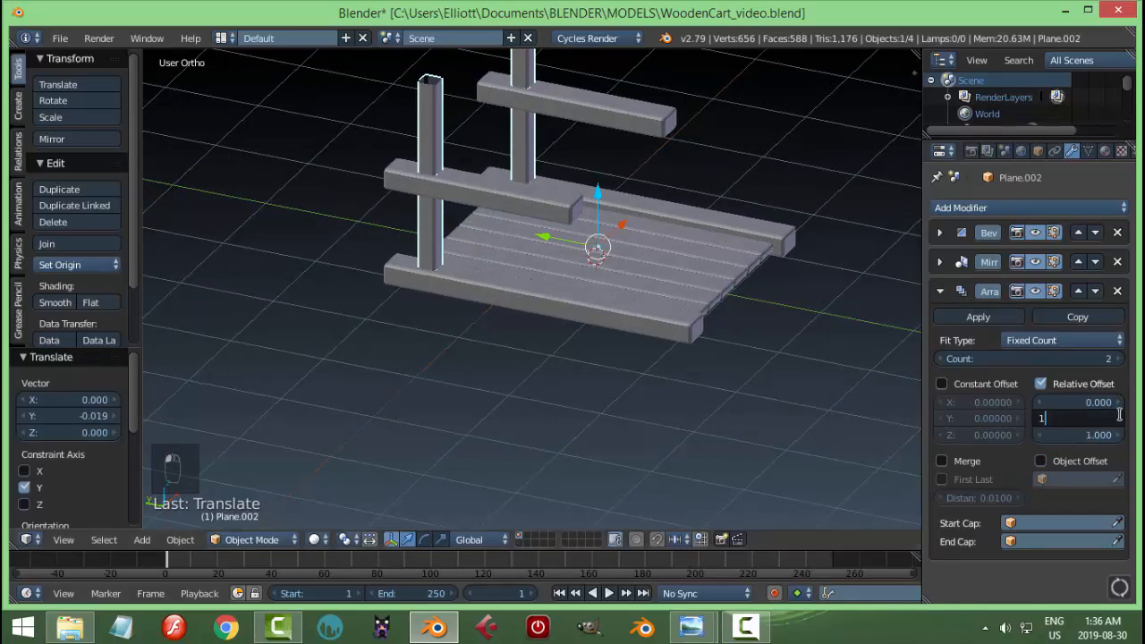
key(Return)
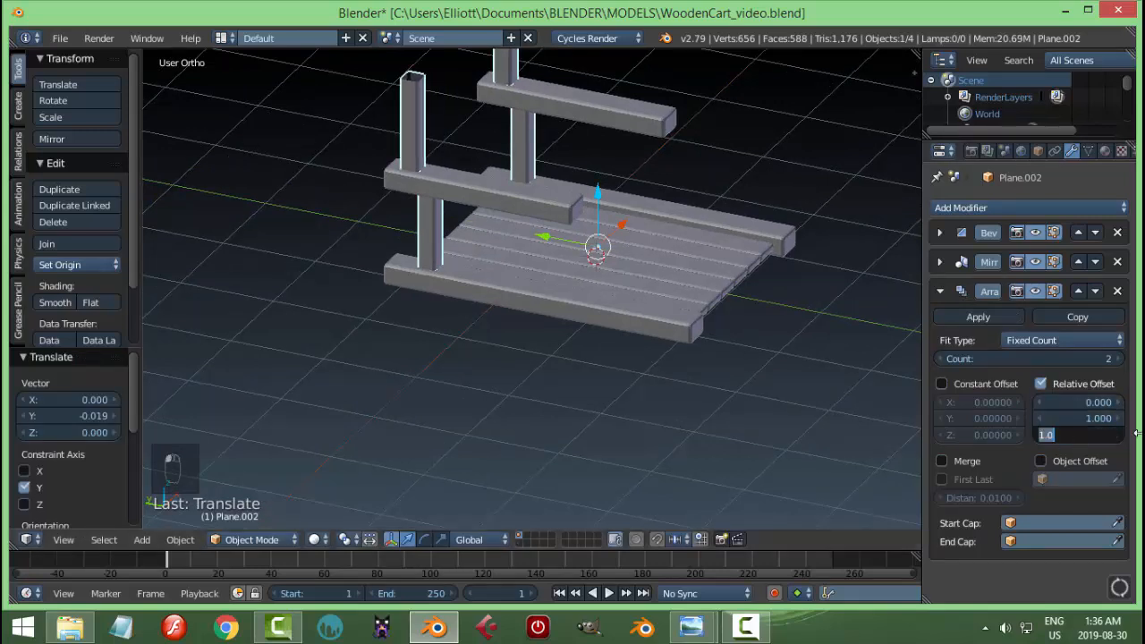
text(0)
key(Return)
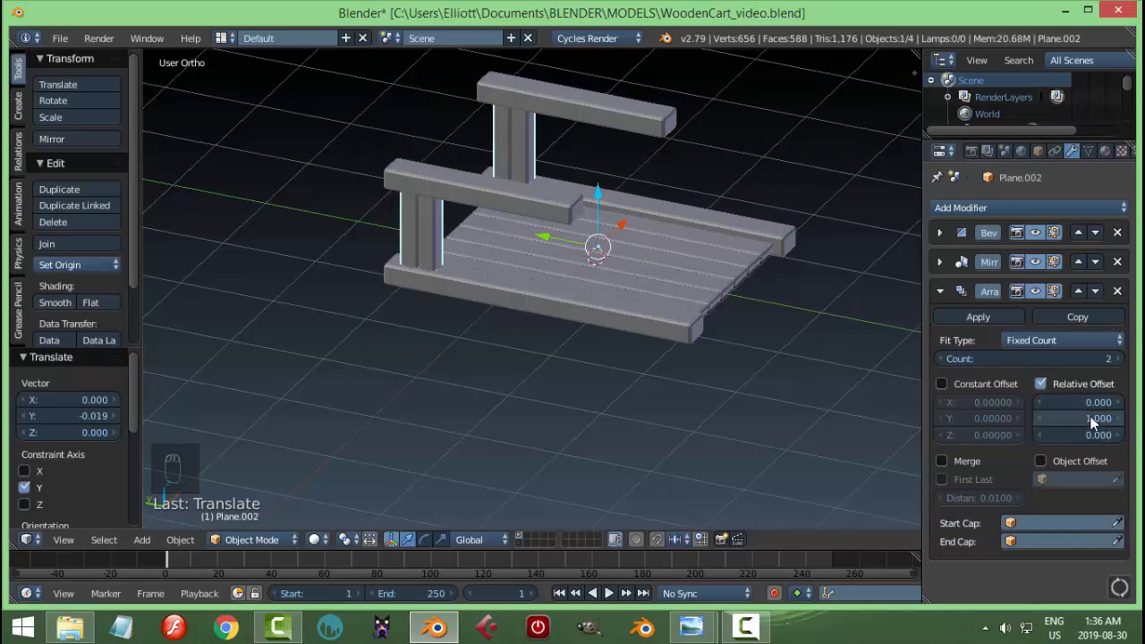
drag(1092, 423, 1025, 421)
- Set the post array's count to 4
middle_drag(699, 345, 722, 340)
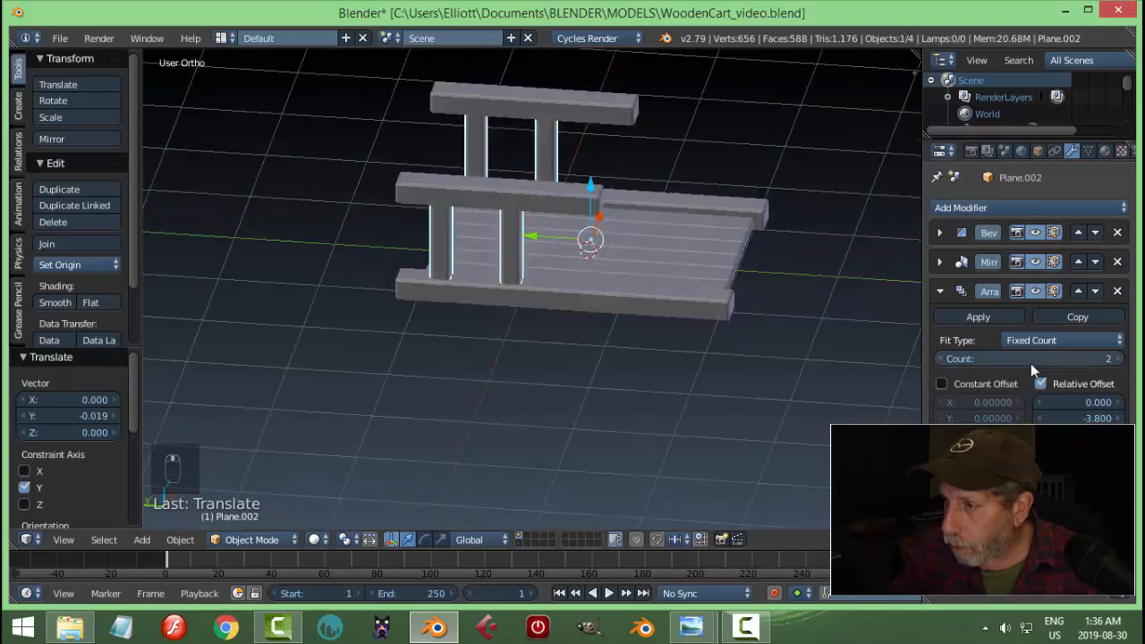
click(1117, 358)
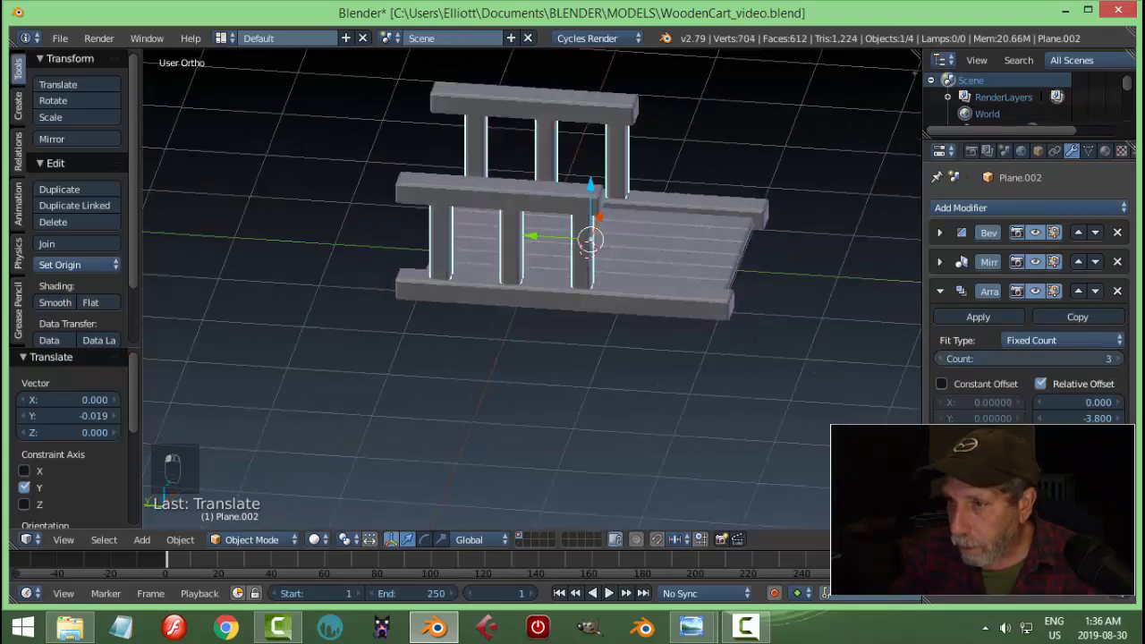
click(1119, 359)
middle_drag(781, 348, 782, 349)
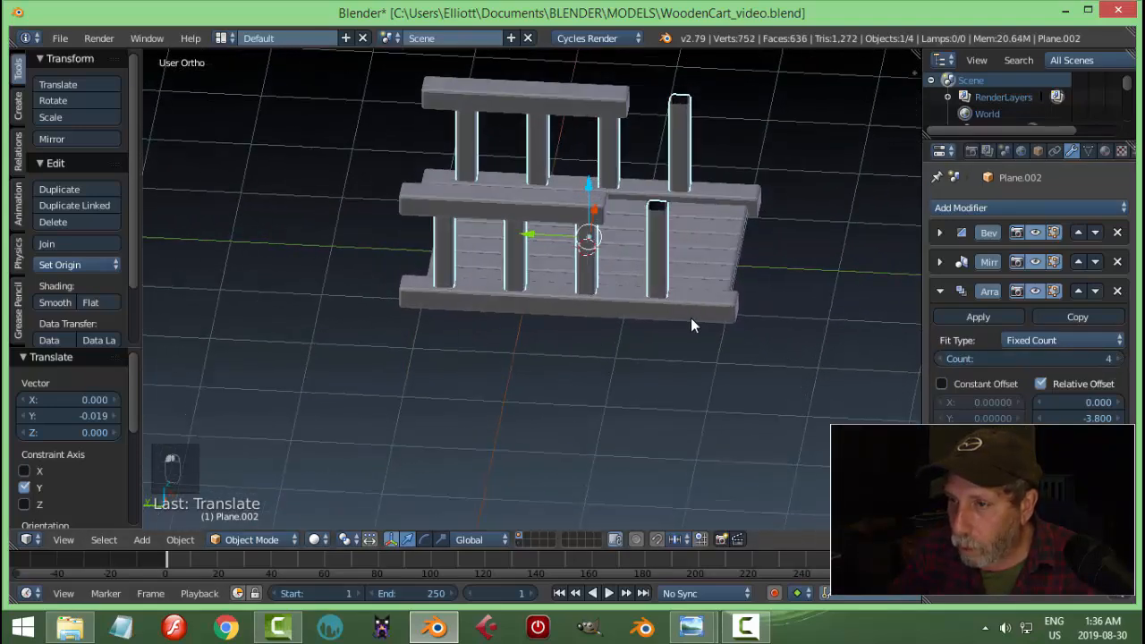
- Lengthen the bed boards by moving all their vertices at the open end outward along Y, past the lower side rails
right_click(514, 203)
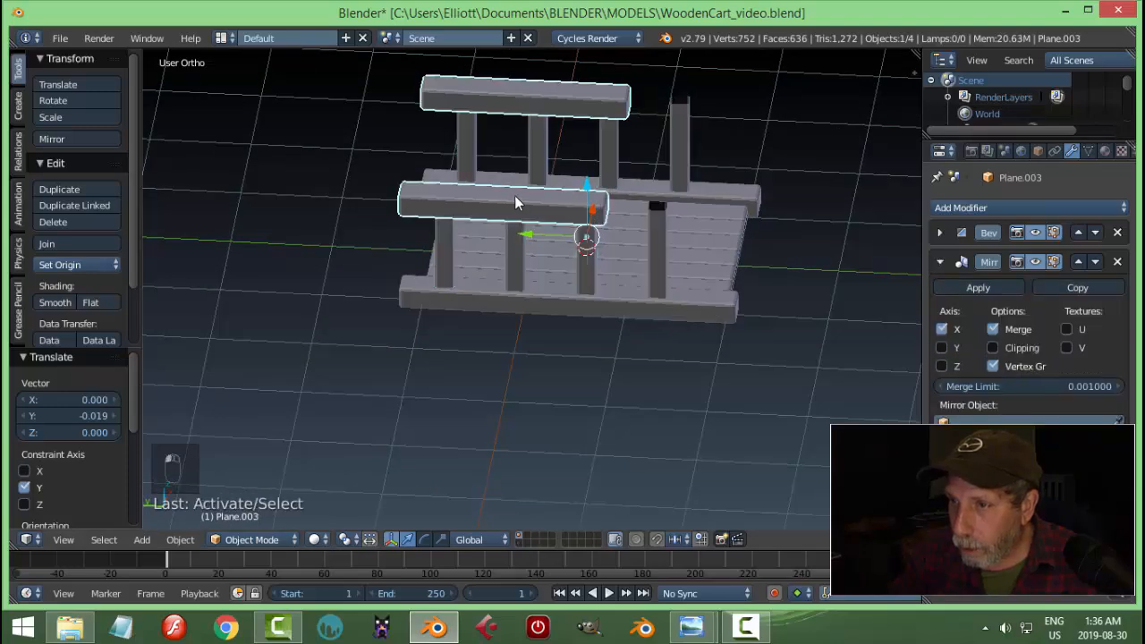
right_click(696, 314)
middle_drag(770, 324, 752, 290)
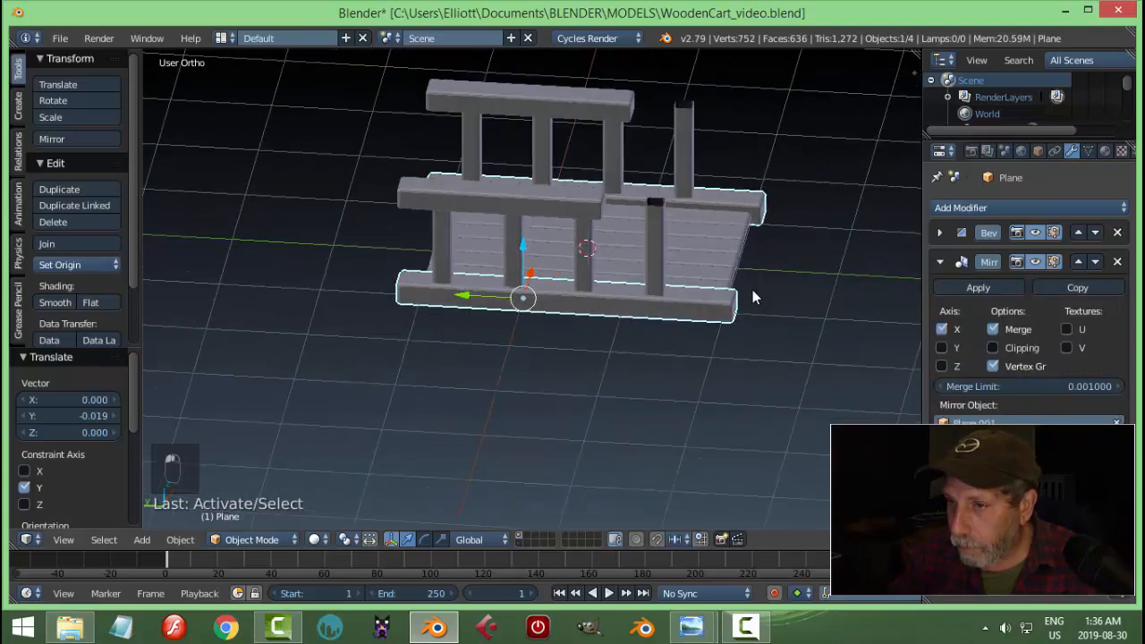
right_click(716, 240)
middle_drag(720, 243, 607, 306)
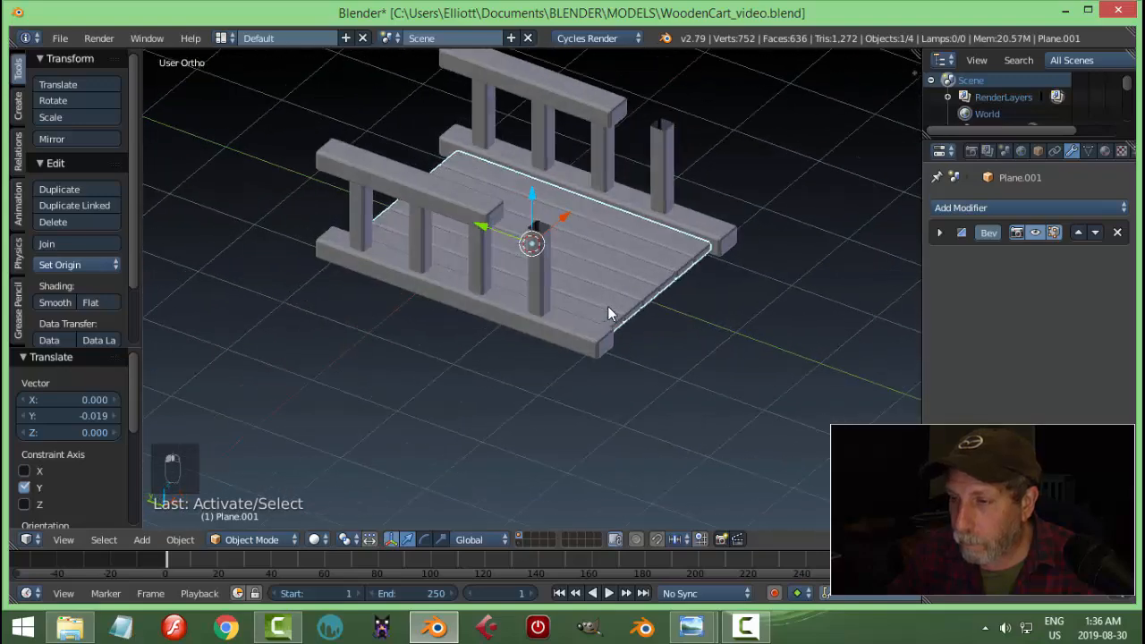
key(Tab)
middle_drag(695, 327, 631, 340)
key(KP_7)
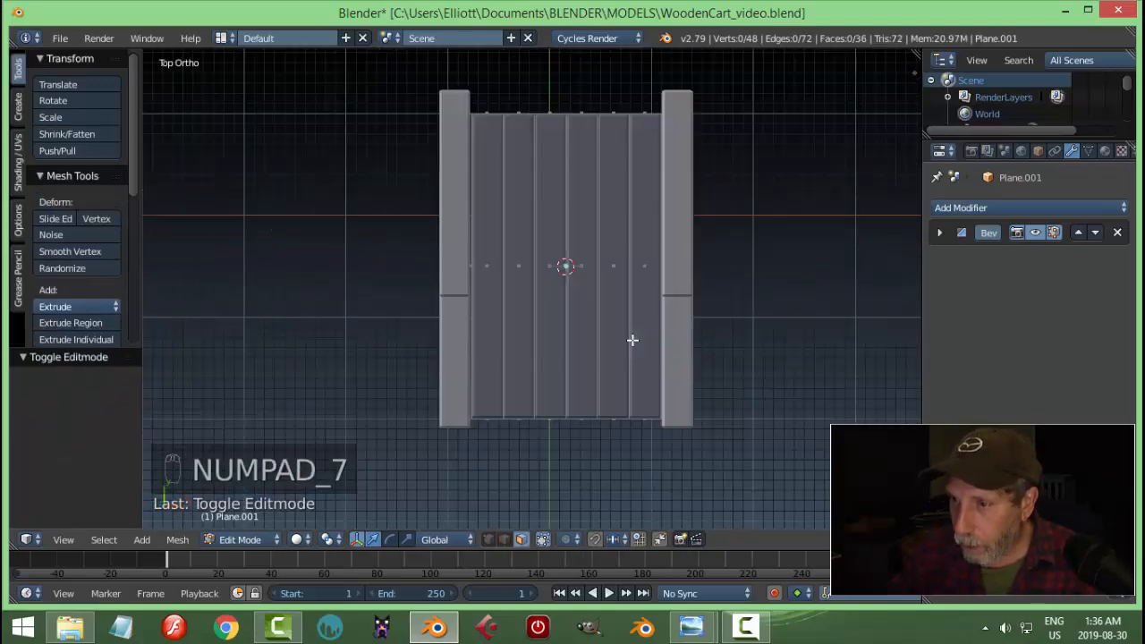
key(z)
key(b)
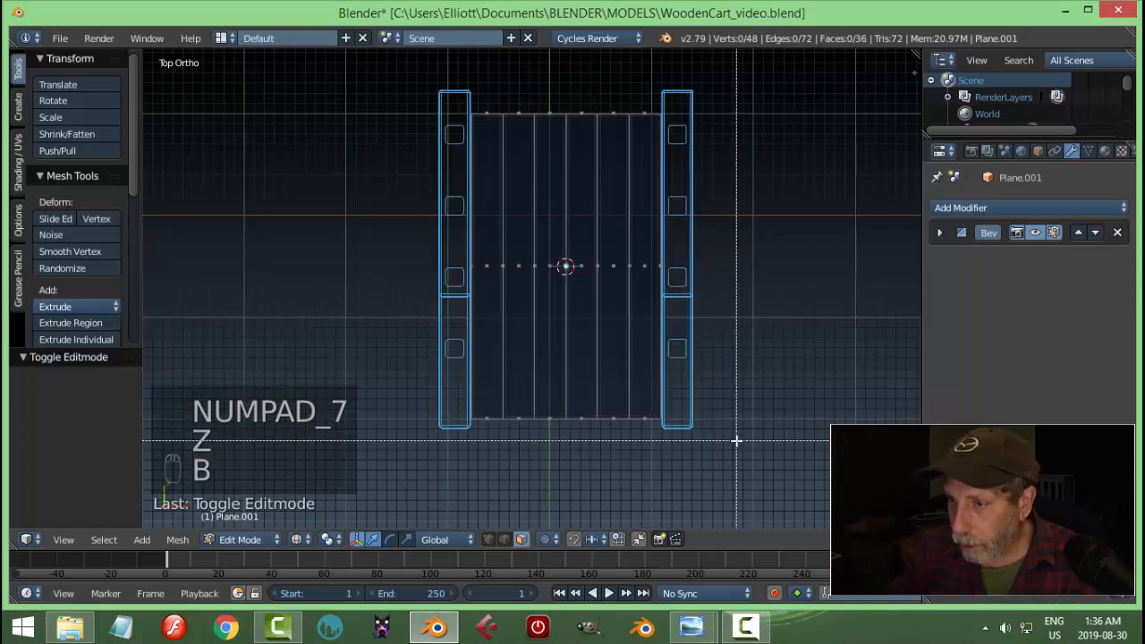
drag(736, 439, 359, 394)
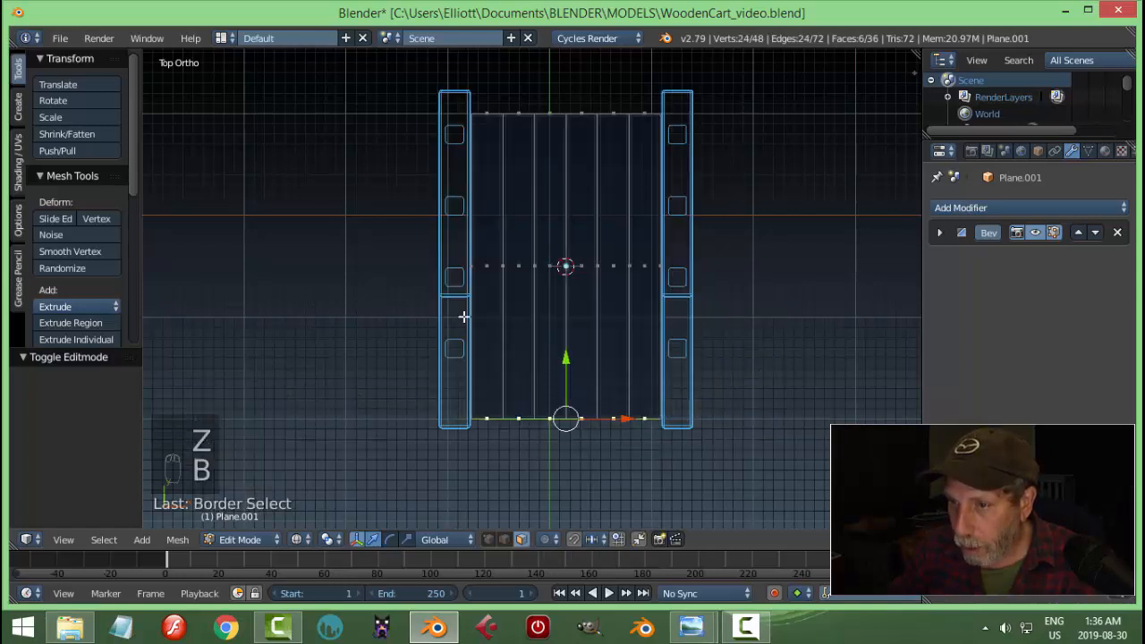
drag(564, 358, 569, 433)
key(a)
middle_drag(600, 426, 689, 307)
key(Tab)
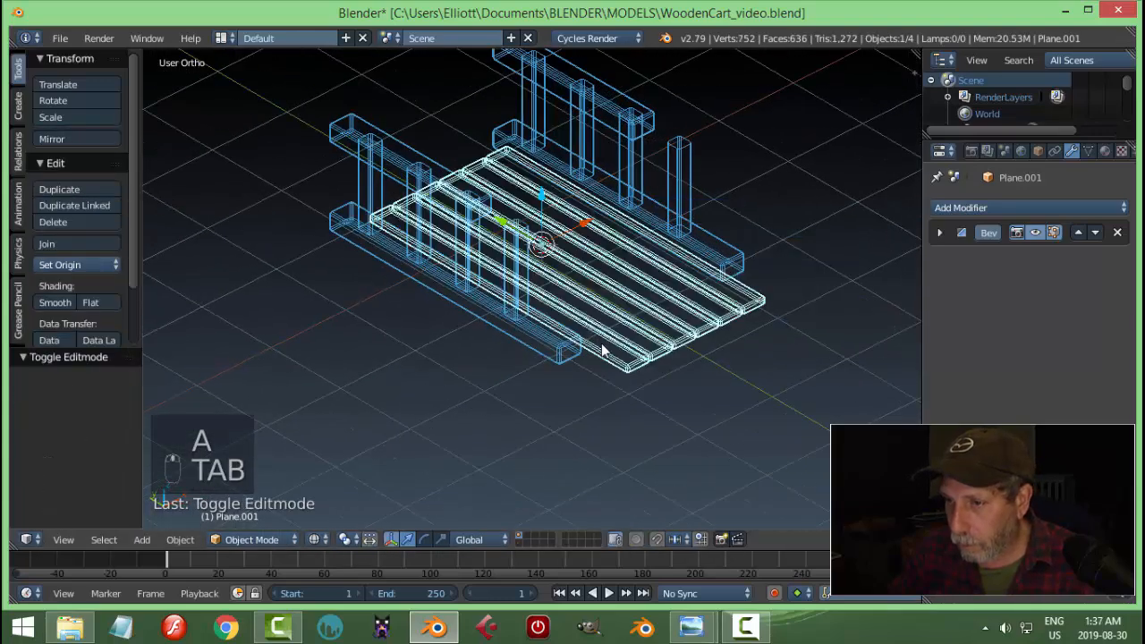
- Lengthen the lower side rails along Y by moving their end face just past the end of the bed boards
right_click(601, 350)
key(z)
click(578, 419)
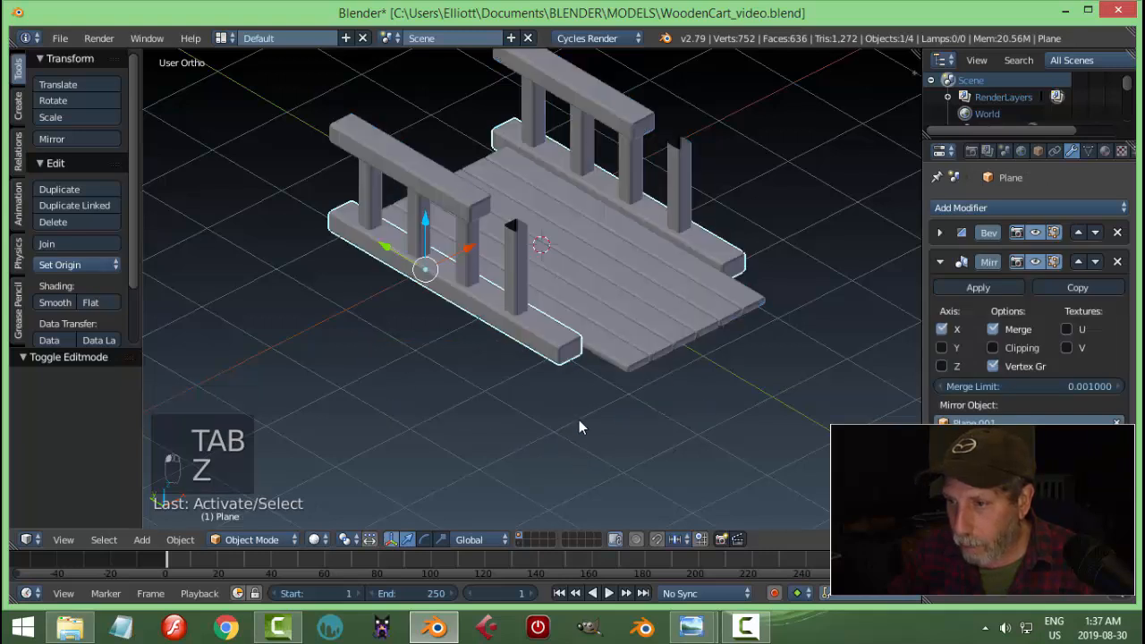
key(Tab)
click(609, 377)
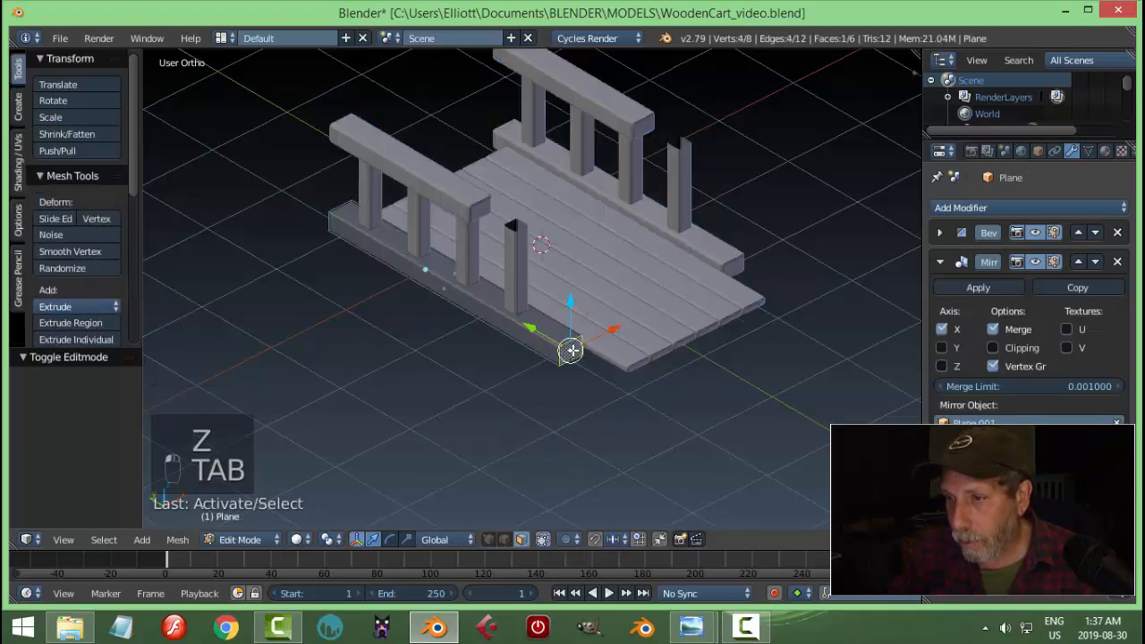
drag(572, 350, 585, 359)
key(a)
middle_drag(585, 359, 642, 329)
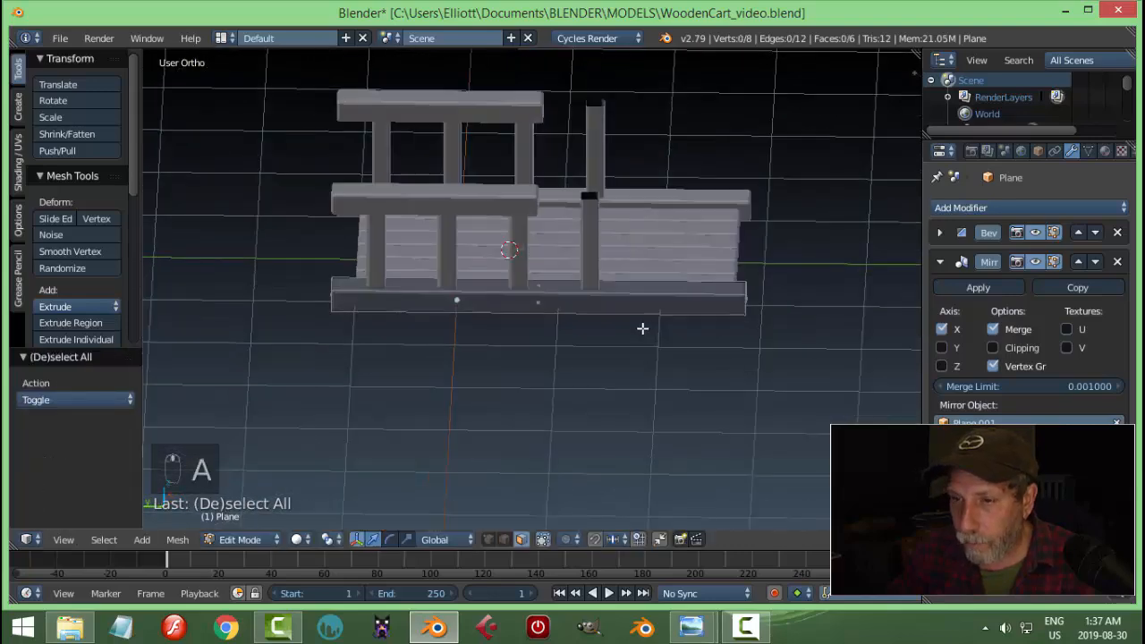
key(Tab)
click(561, 331)
- Move the posts and the upper rails together about 0.03 along Y
right_click(527, 248)
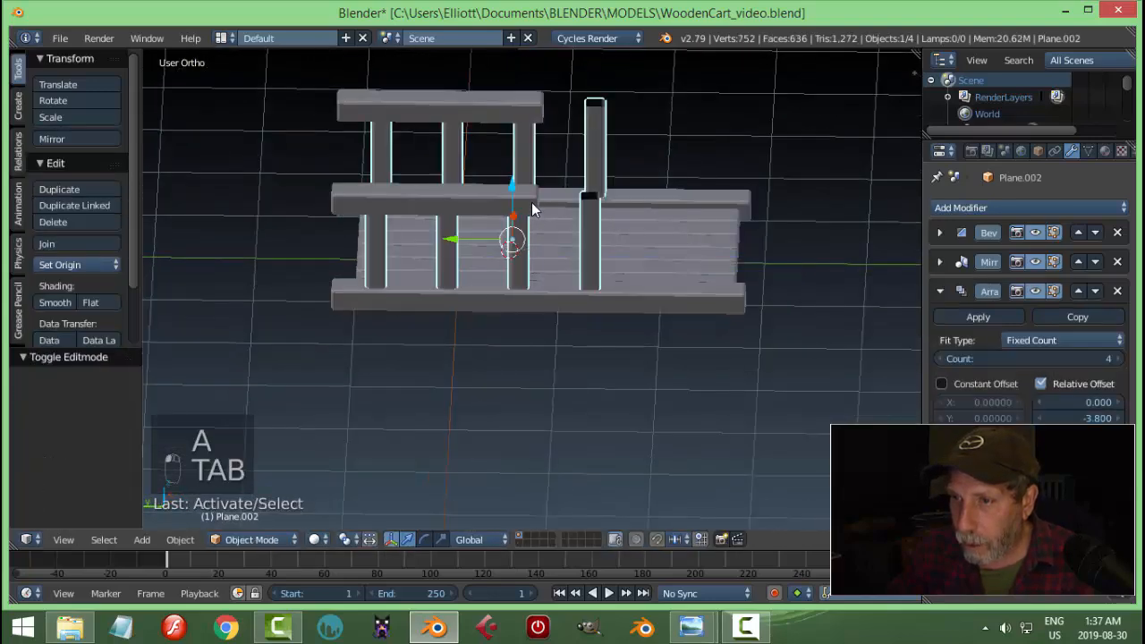
shift+right_click(531, 206)
key(g)
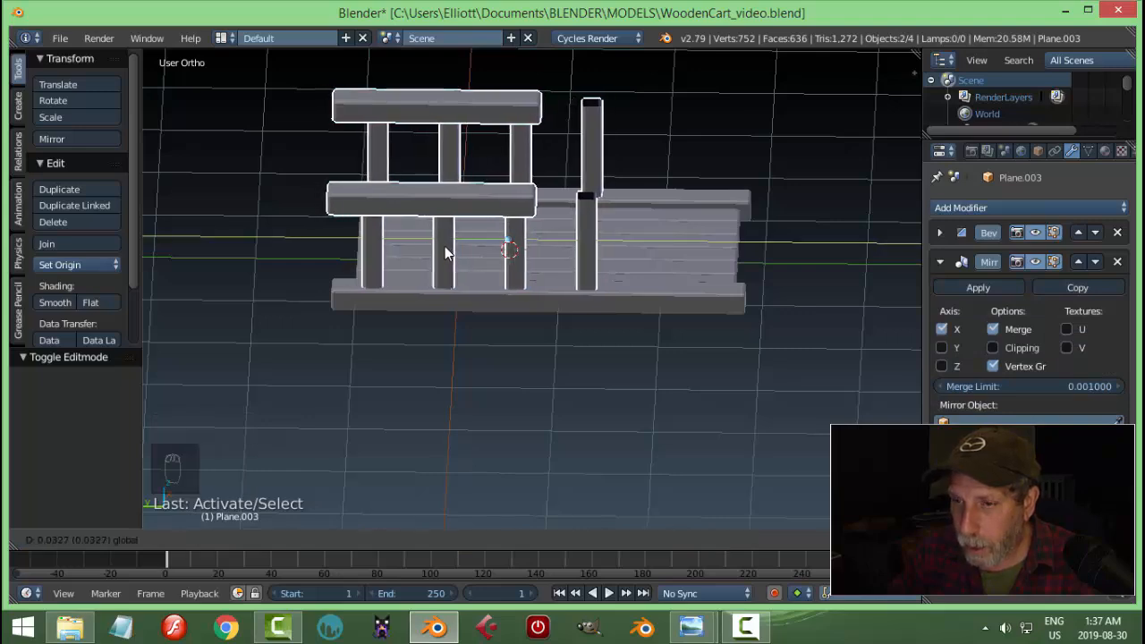
click(444, 246)
key(a)
- Lengthen the upper rails along Y by moving their end face just past the fourth post
middle_drag(568, 258, 513, 221)
right_click(512, 221)
key(Tab)
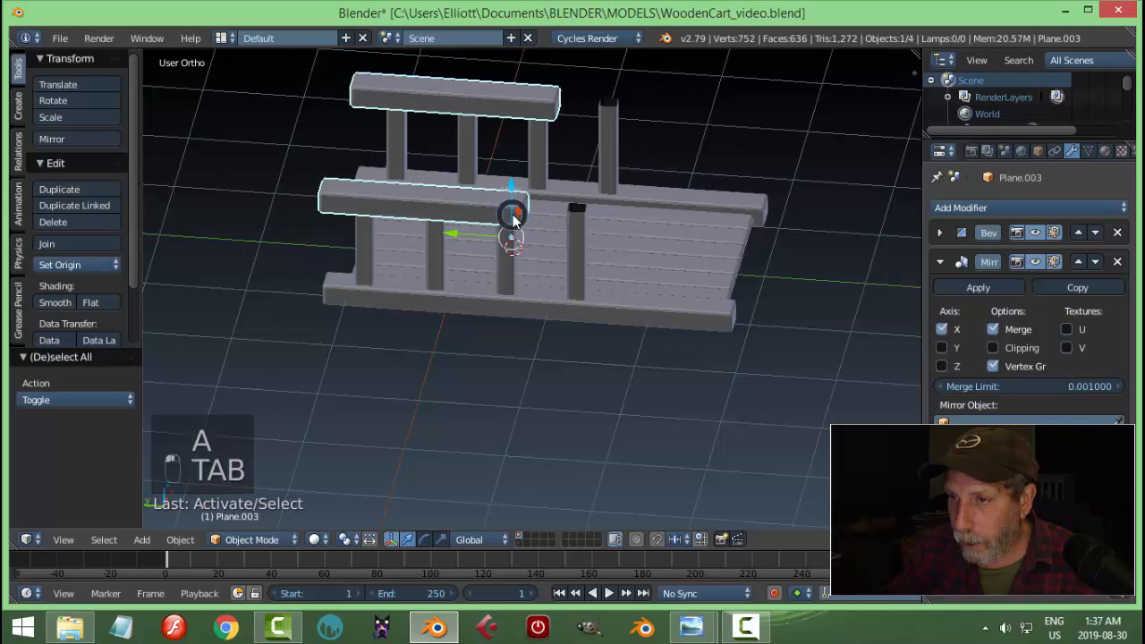
mouse_move(524, 207)
mouse_down()
mouse_move(511, 212)
mouse_move(542, 215)
mouse_up()
key(a)
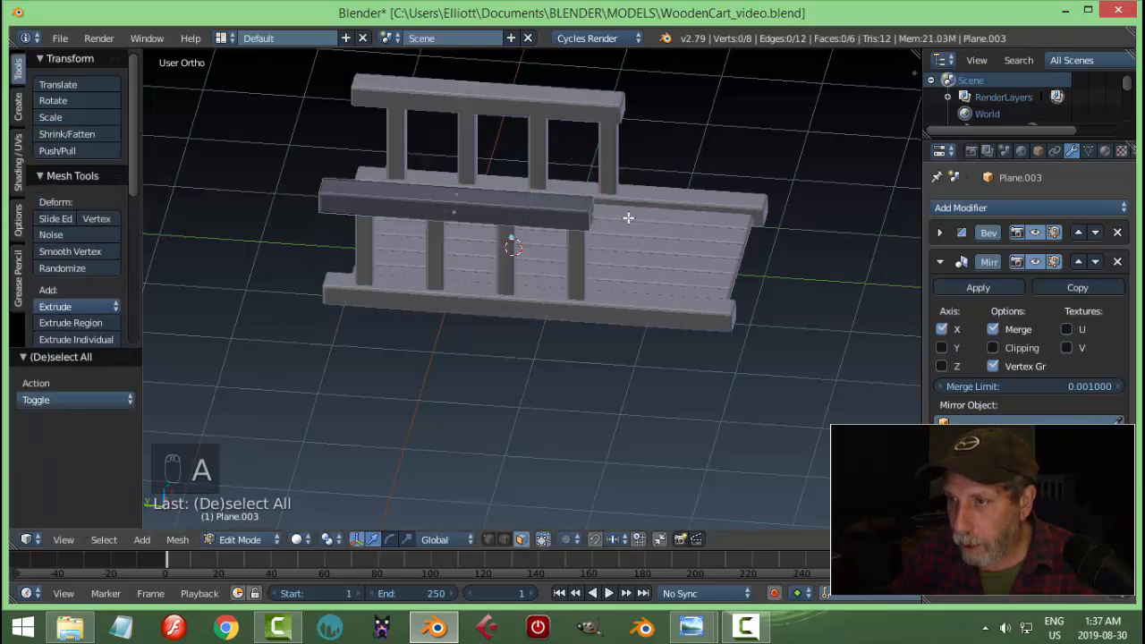
middle_drag(626, 217, 582, 235)
key(Tab)
click(481, 239)
key(a)
- Apply the Array modifier on the upright posts
scroll(473, 230, down, 3)
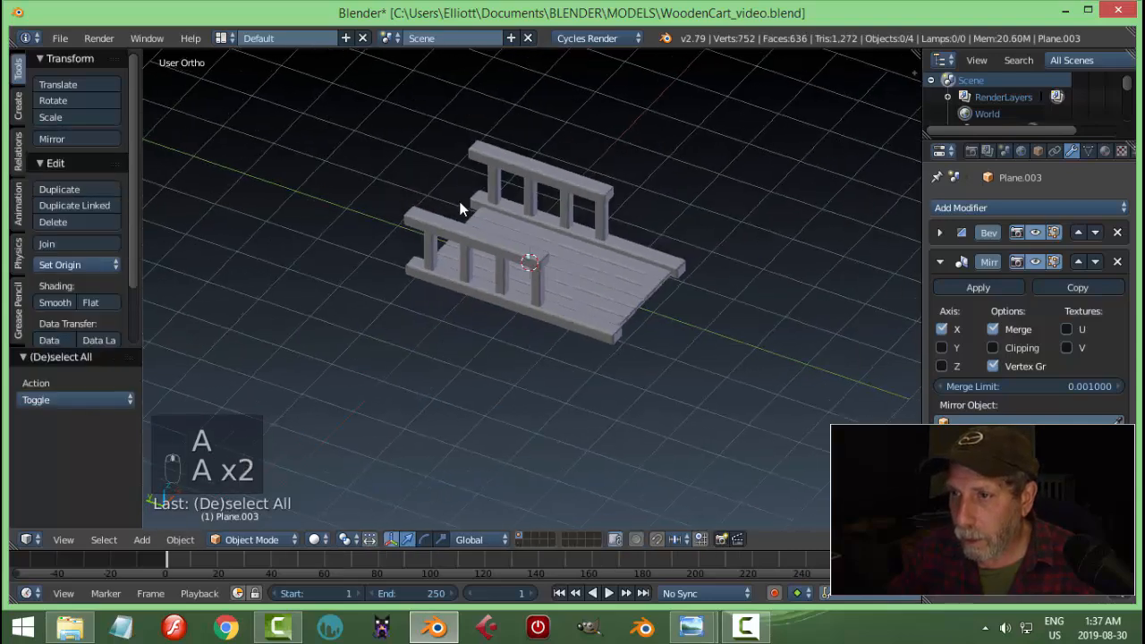
middle_drag(462, 207, 531, 248)
scroll(503, 263, up, 5)
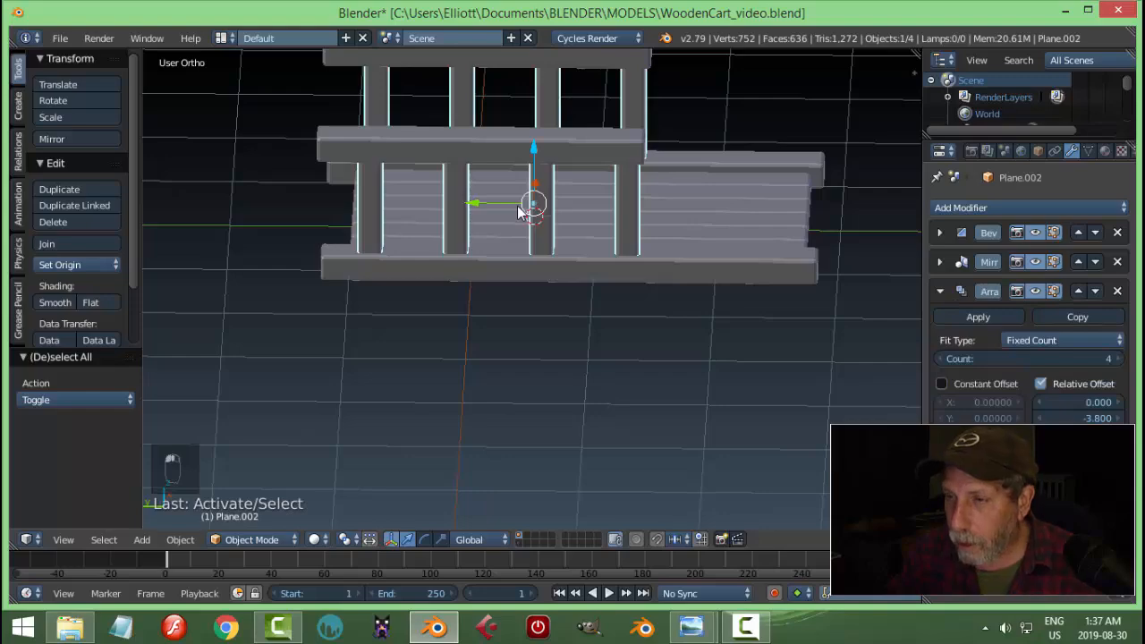
mouse_move(740, 326)
middle_down()
mouse_move(486, 312)
mouse_move(394, 271)
mouse_move(664, 344)
mouse_move(735, 317)
middle_up()
click(962, 315)
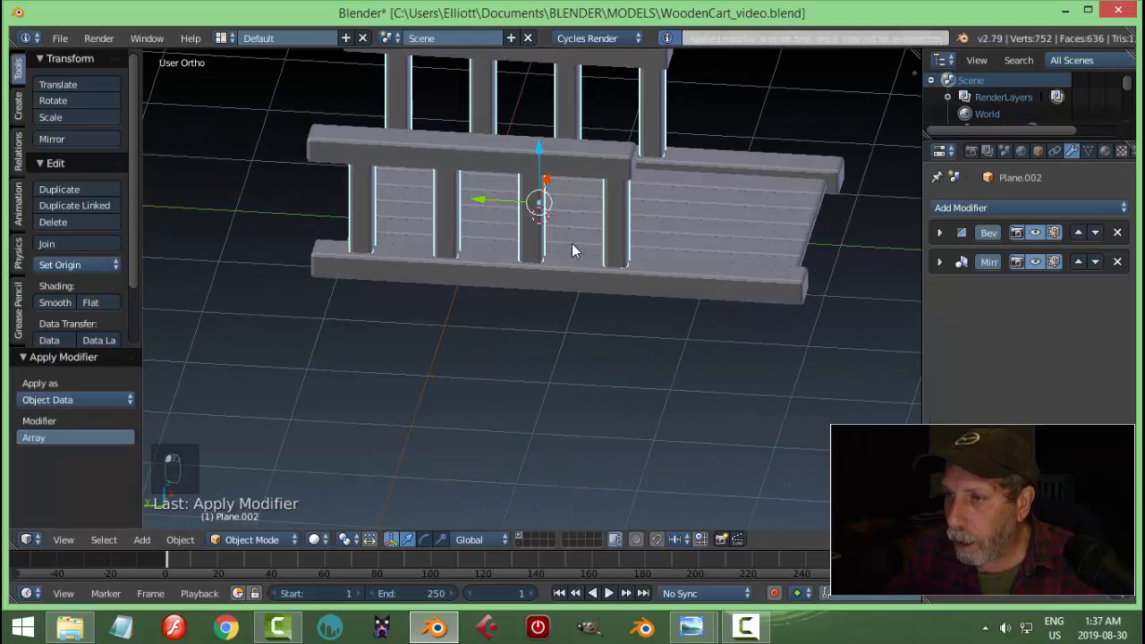
- Duplicate the fourth post's linked mesh in place and separate the copy into its own object
middle_drag(642, 231, 564, 252)
key(Tab)
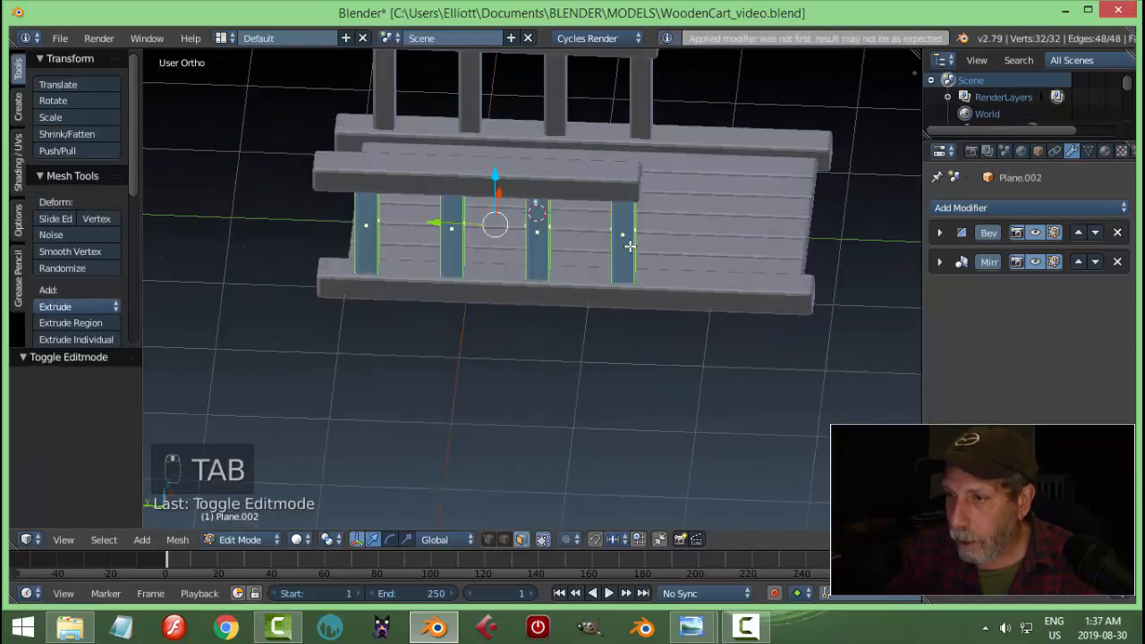
right_click(628, 248)
middle_drag(662, 255, 661, 289)
key(ctrl+l)
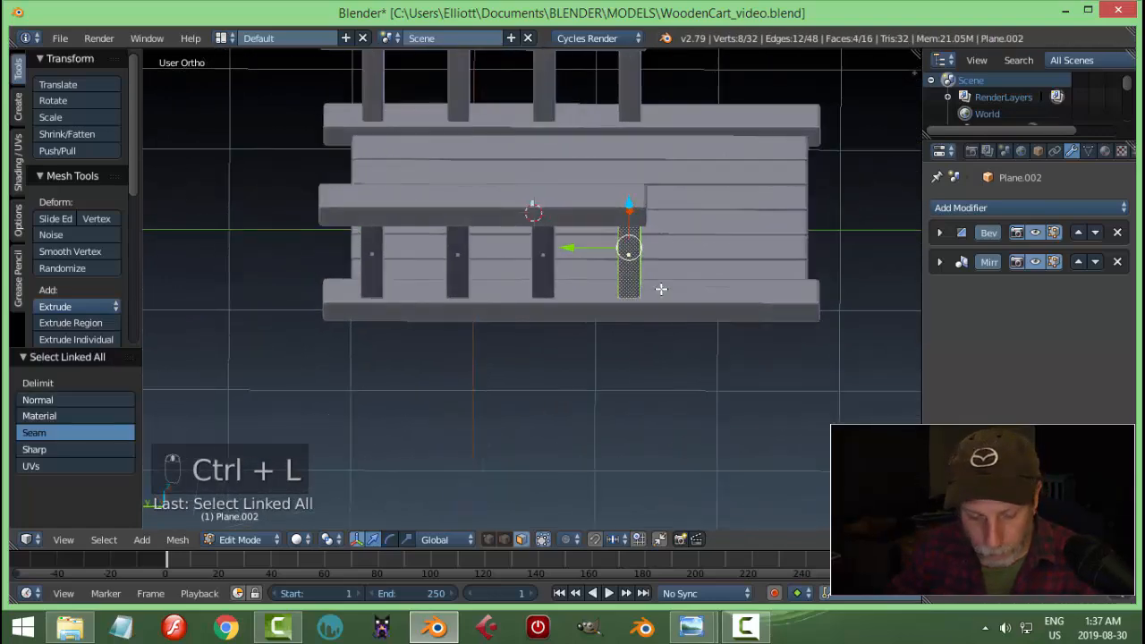
key(shift+d)
right_click(661, 288)
key(p)
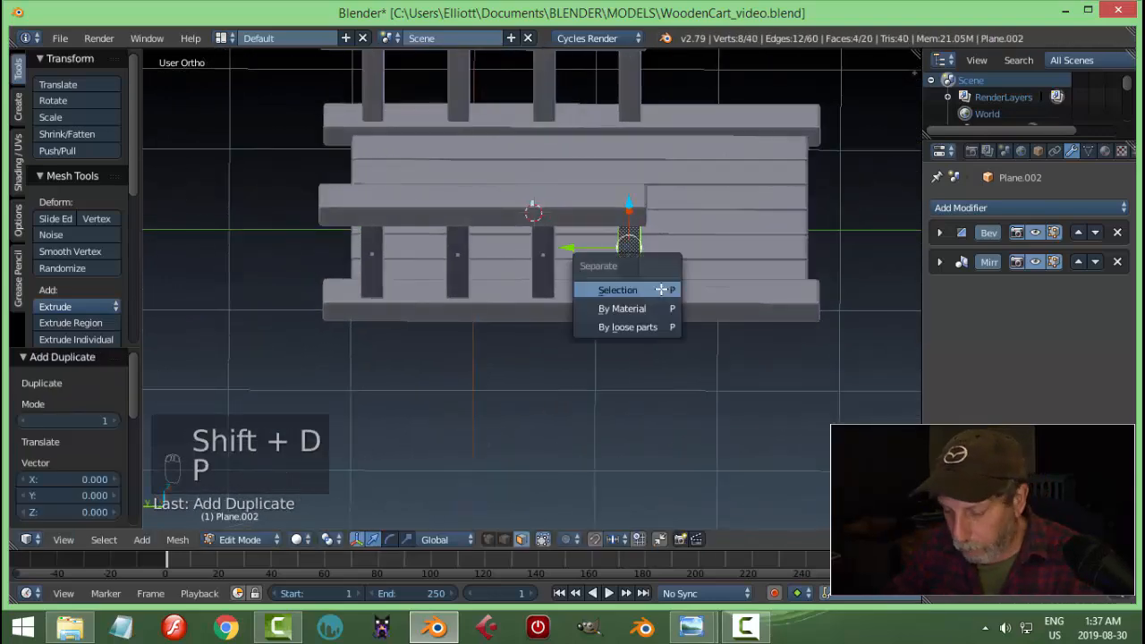
click(660, 289)
- Move the separated post along Y to midway between the third and fourth posts in Object Mode
key(Tab)
click(547, 288)
right_click(629, 254)
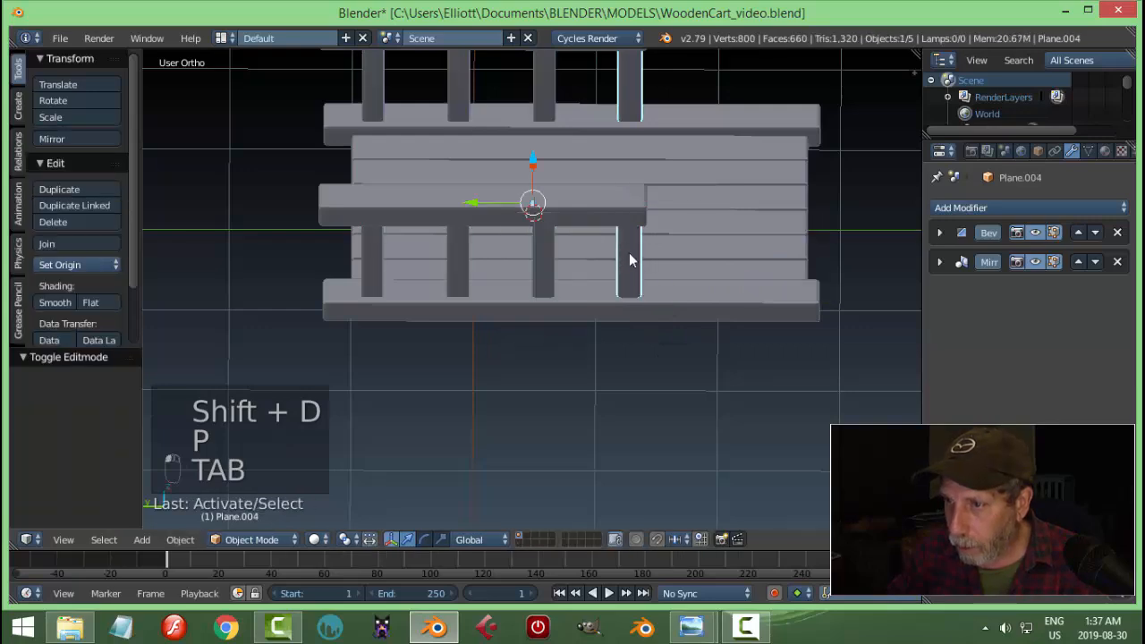
drag(482, 204, 445, 204)
- Scale the separated post's whole mesh to 0.746 along X and 0.611 along Y
middle_drag(711, 225, 638, 210)
key(Tab)
click(667, 203)
key(a)
key(a)
scroll(517, 234, up, 5)
key(s)
click(503, 202)
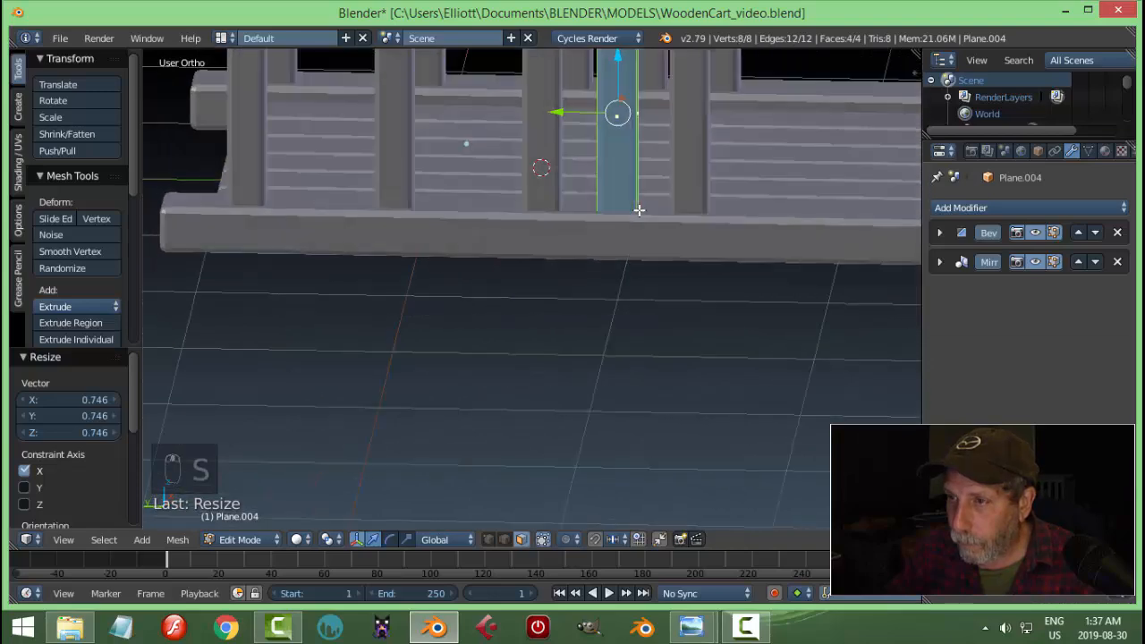
key(s)
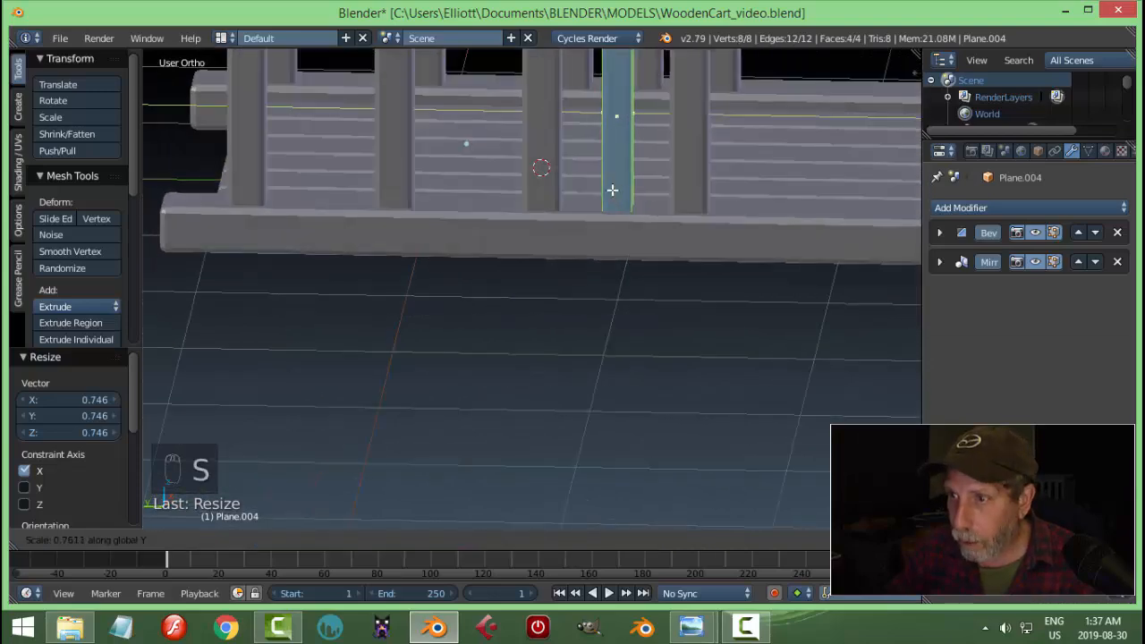
click(605, 175)
scroll(685, 184, down, 4)
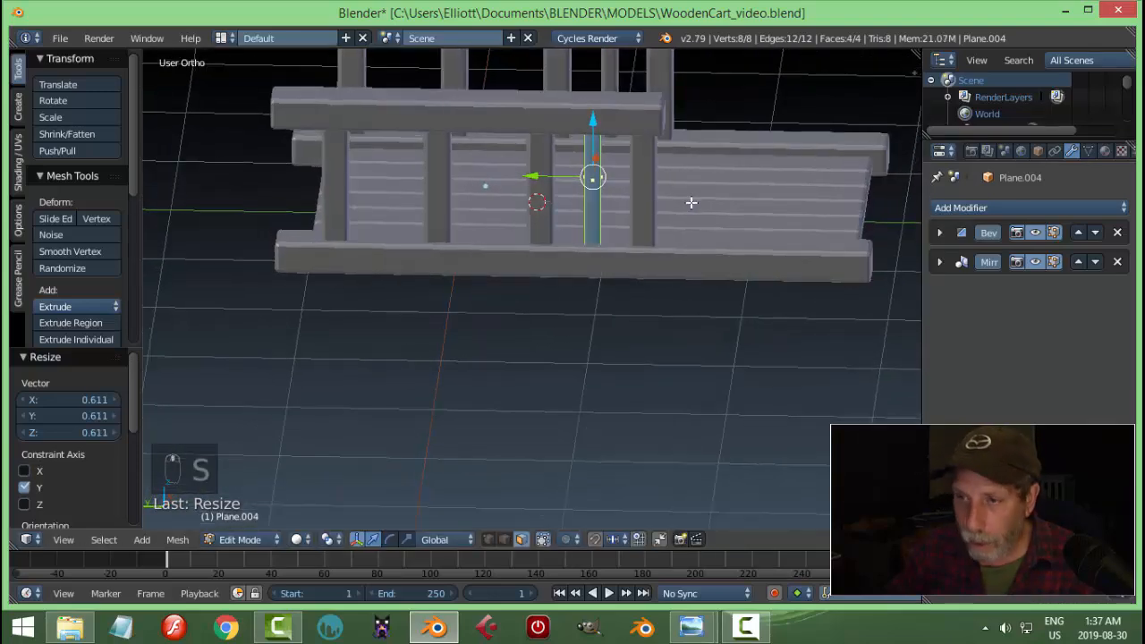
- Rotate the thin post's mesh about the X axis into a diagonal brace between the third and fourth posts
key(ctrl+KP_3)
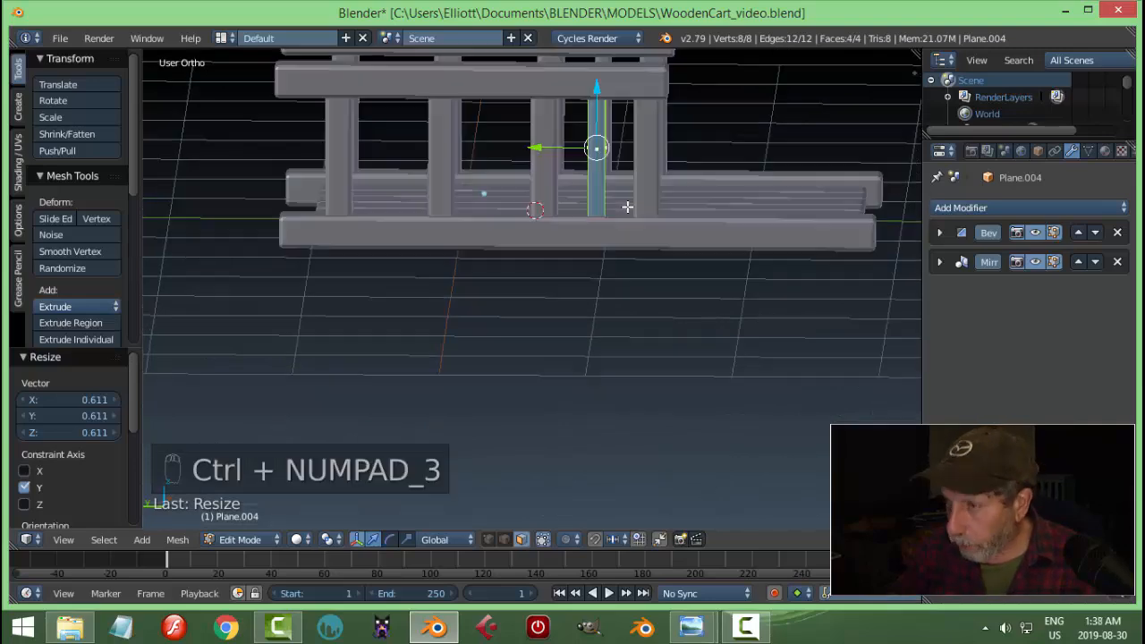
scroll(648, 202, up, 2)
shift+middle_drag(661, 269, 586, 350)
scroll(533, 235, up, 1)
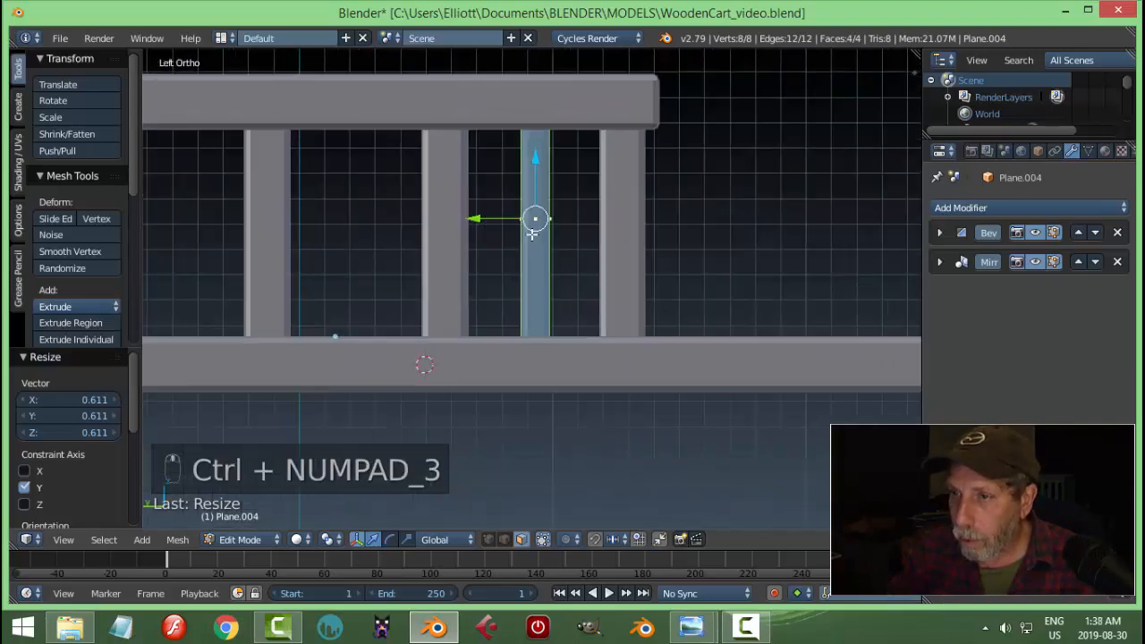
key(r)
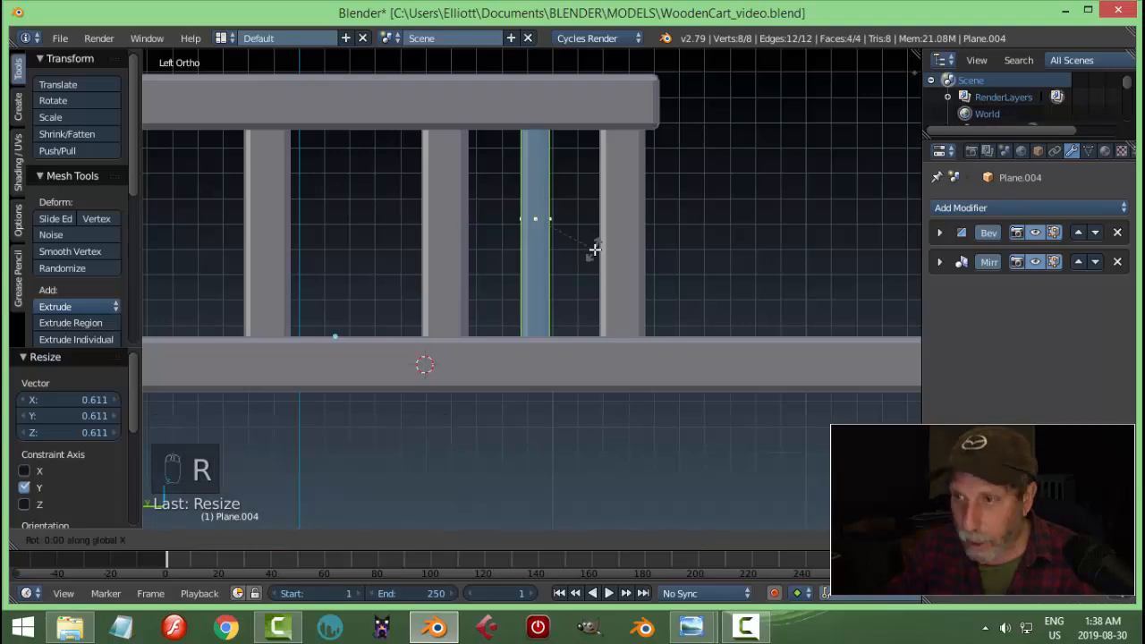
click(556, 295)
- Scale the diagonal brace's mesh to 0.856 along X
middle_drag(555, 295, 675, 220)
key(s)
key(x)
click(453, 310)
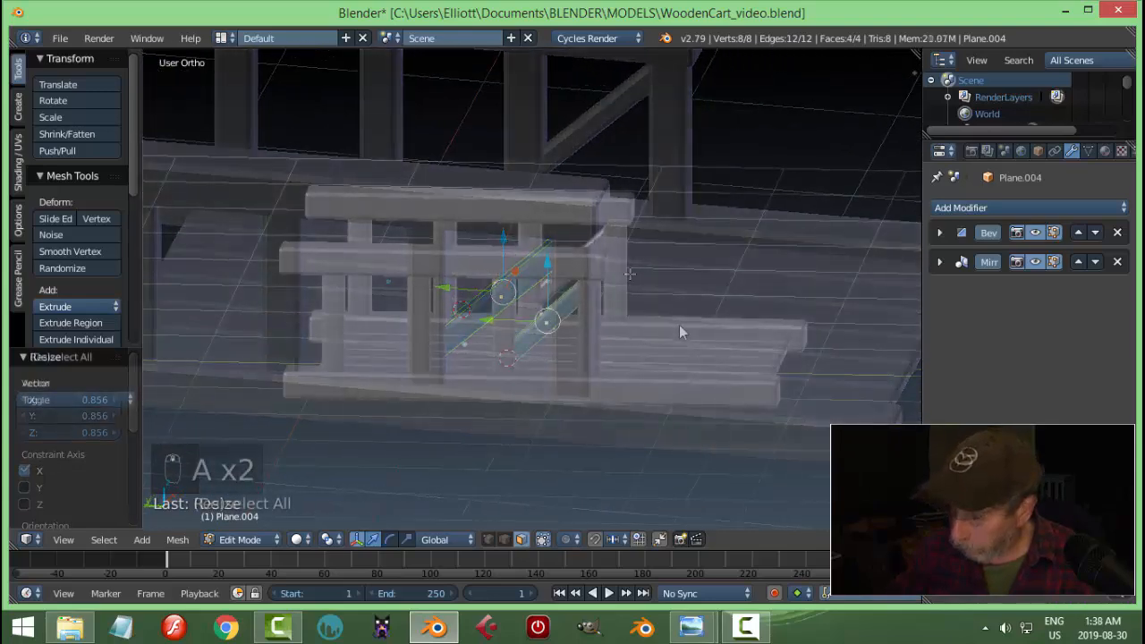
- Duplicate the diagonal brace's mesh and move the copy 1.434 along Y, between the first and second posts
key(ctrl+KP_3)
key(shift+d)
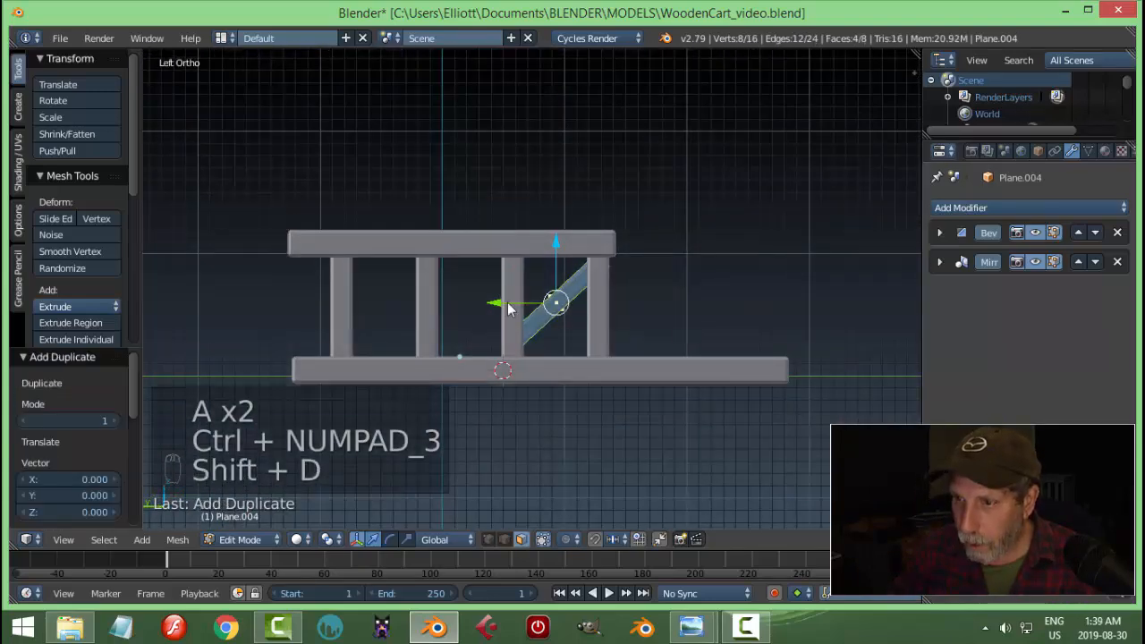
click(353, 304)
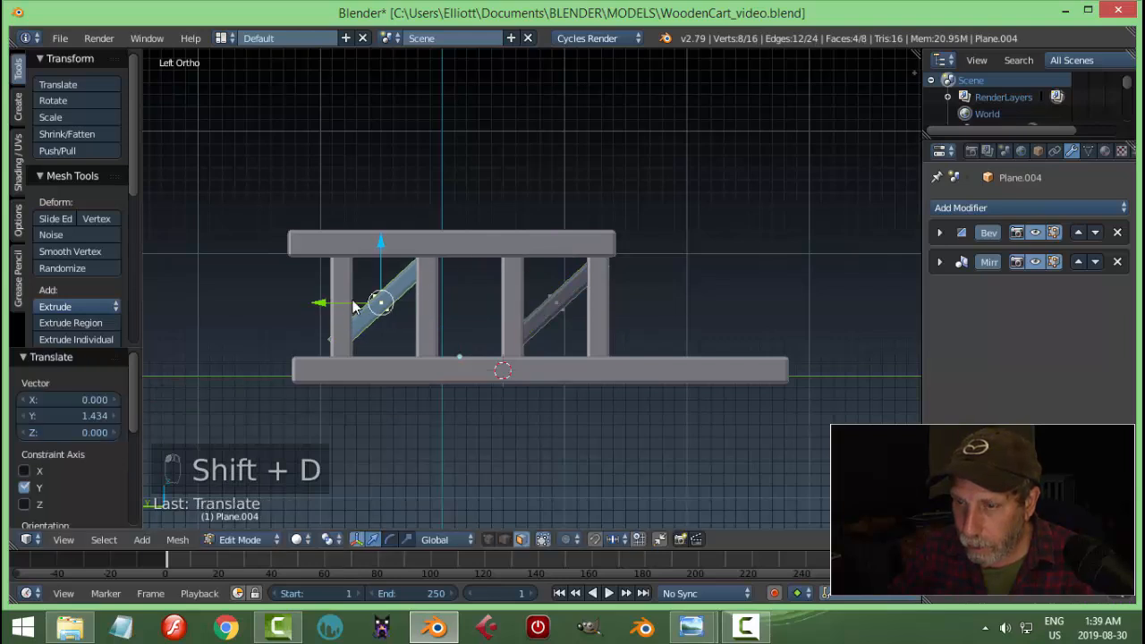
- Rotate the copied brace -91.3° about X so it slopes the opposite way, and return to Object Mode with nothing selected
key(r)
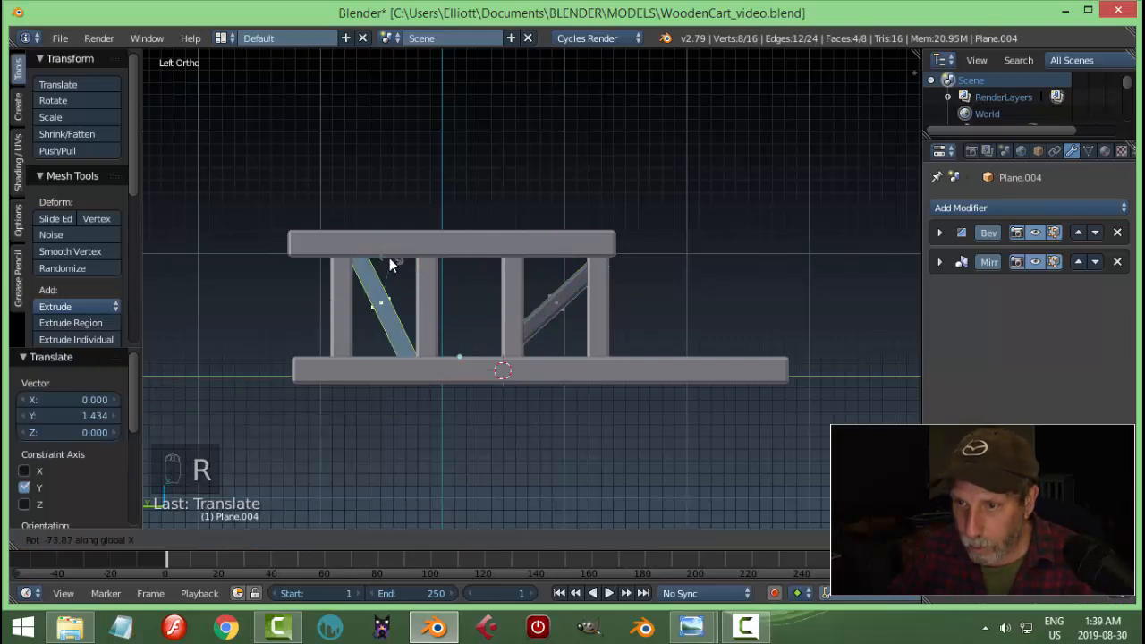
click(377, 251)
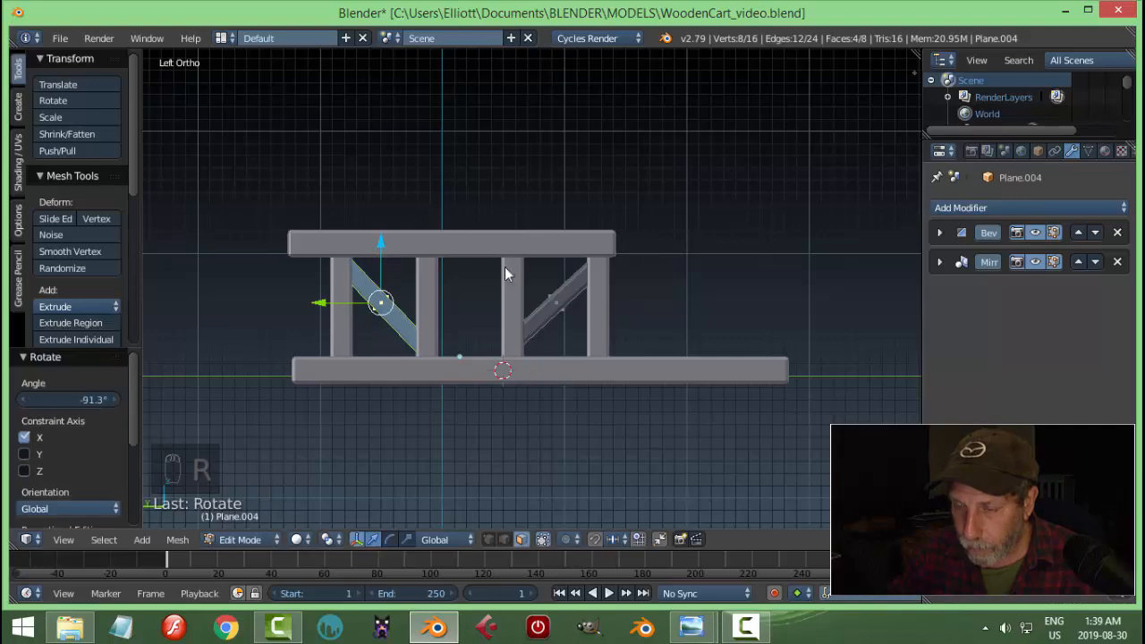
key(a)
middle_drag(504, 266, 574, 287)
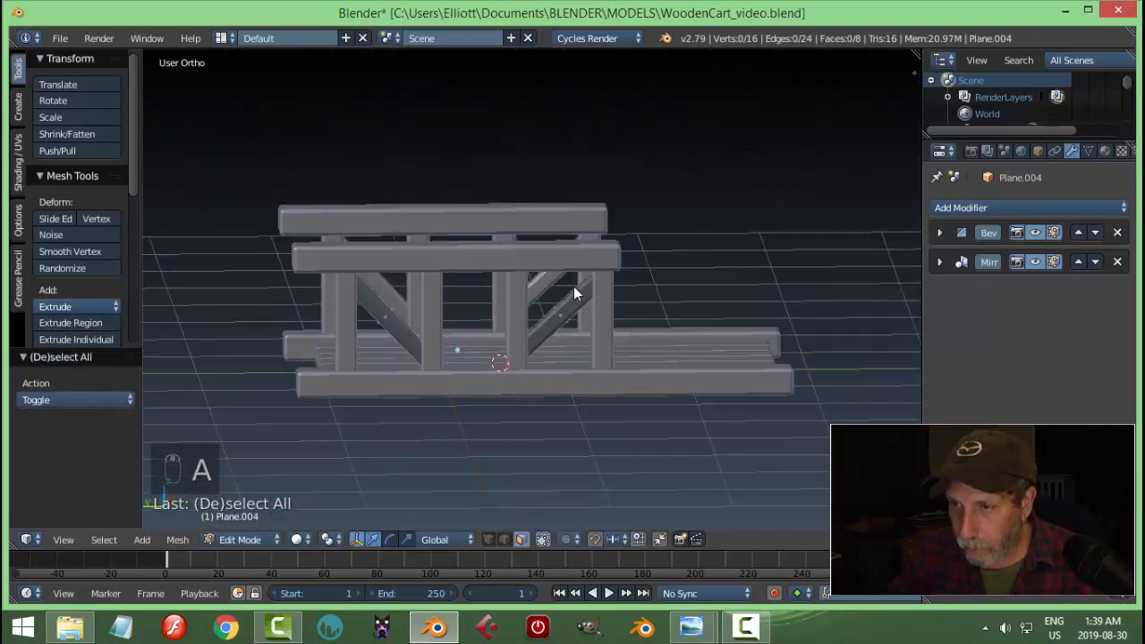
key(Tab)
click(479, 293)
key(a)
key(a)
middle_drag(651, 270, 593, 279)
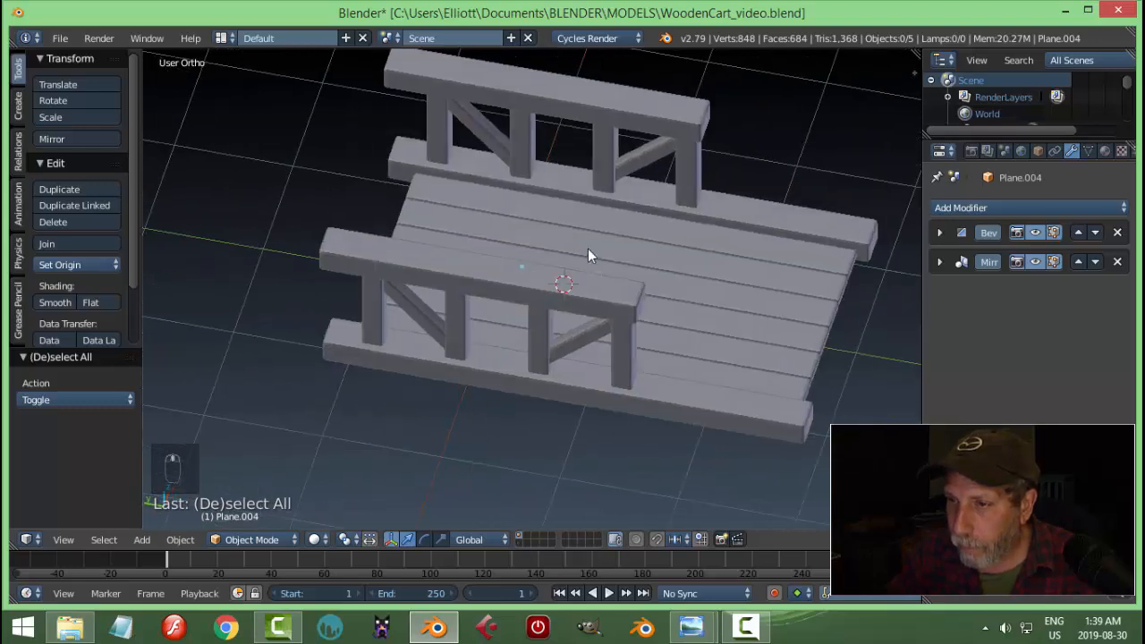
- Duplicate the plank bed and move the copy 1.489 along Y beyond the cart's end
right_click(589, 248)
mouse_move(729, 337)
middle_down()
mouse_move(687, 307)
mouse_move(724, 326)
middle_up()
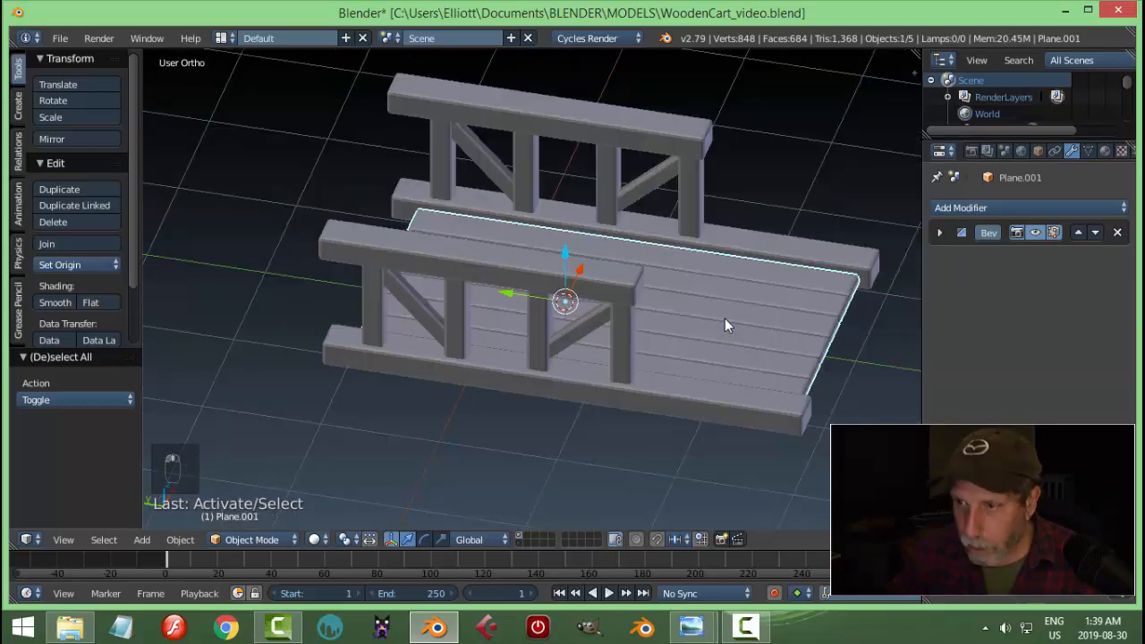
key(shift+d)
key(y)
click(424, 283)
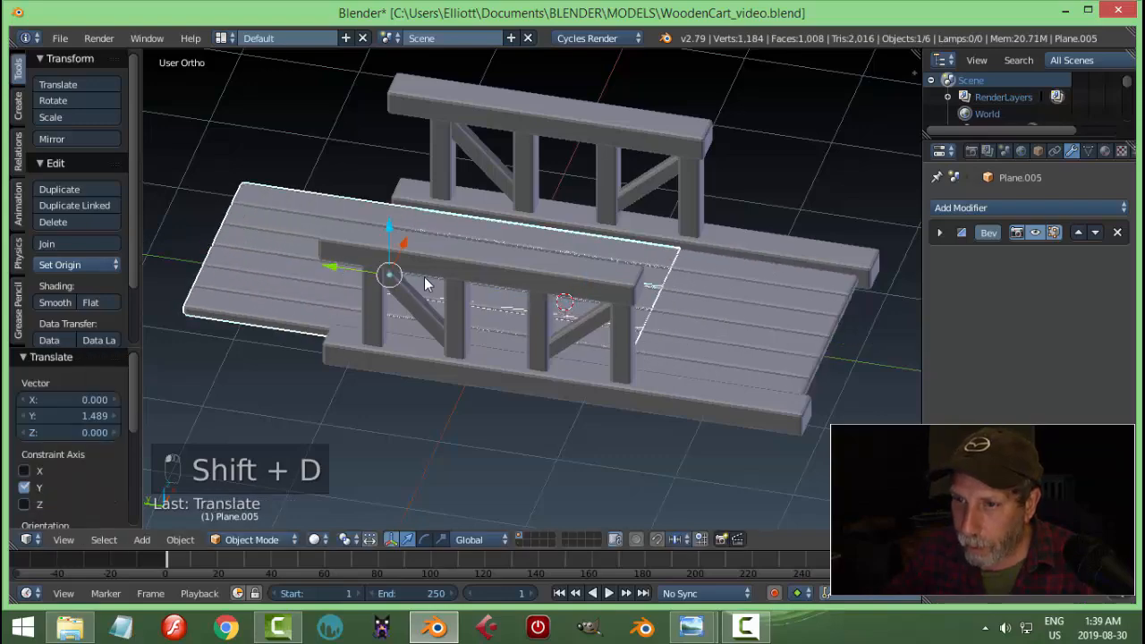
- Rotate the copied planks 90° about X and 90° about Y into an upright end panel with horizontal boards
middle_drag(425, 283, 525, 331)
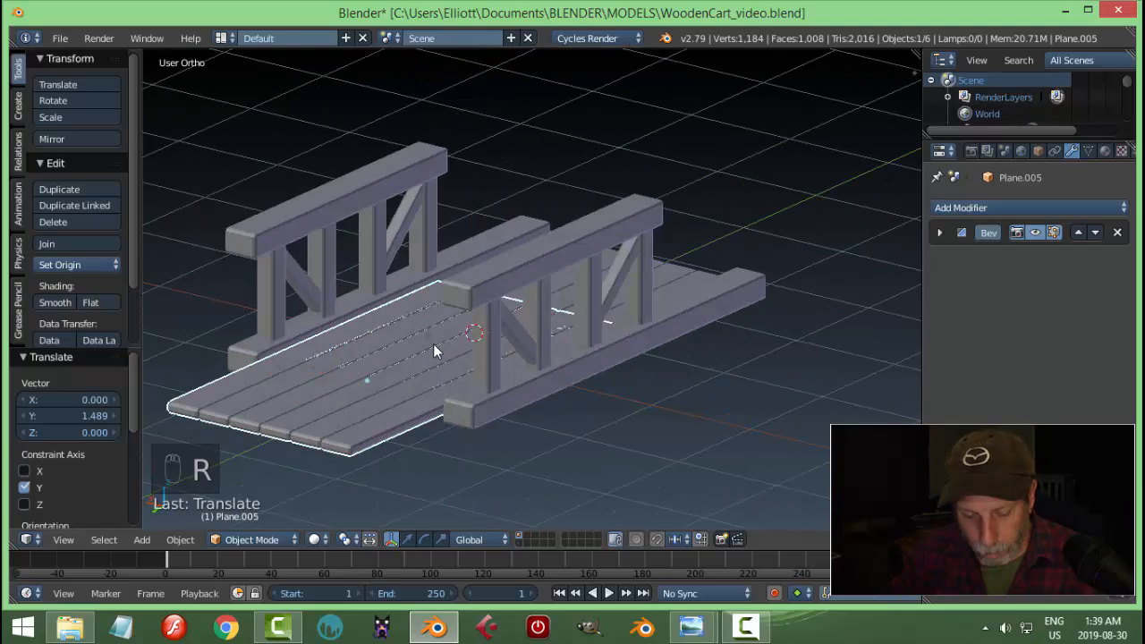
text(rx90)
key(Return)
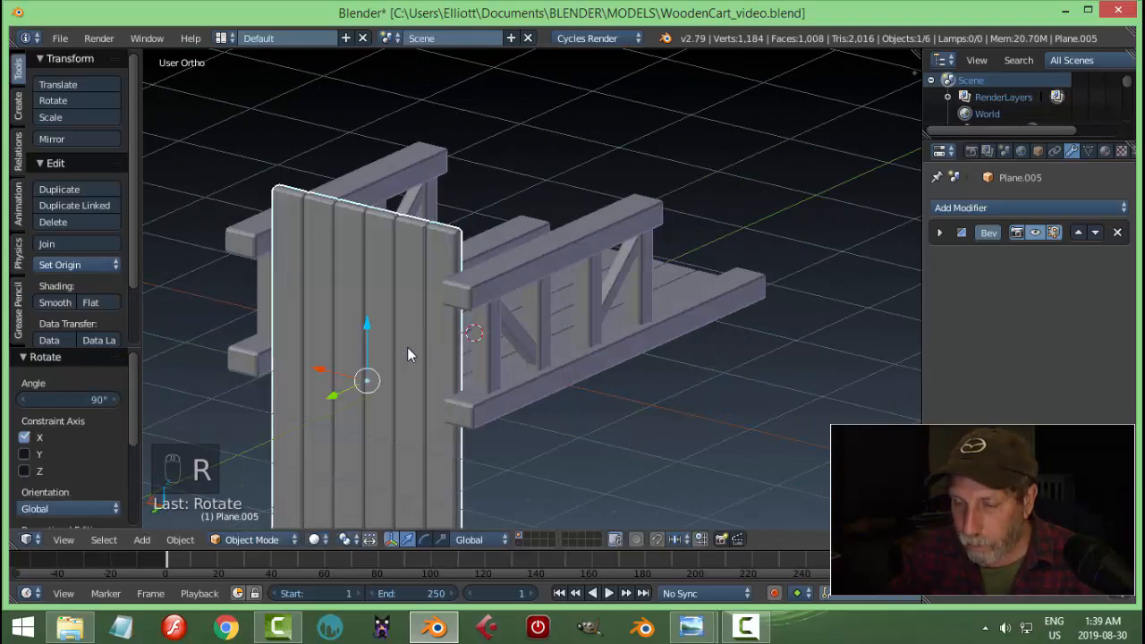
middle_drag(407, 349, 385, 416)
text(r)
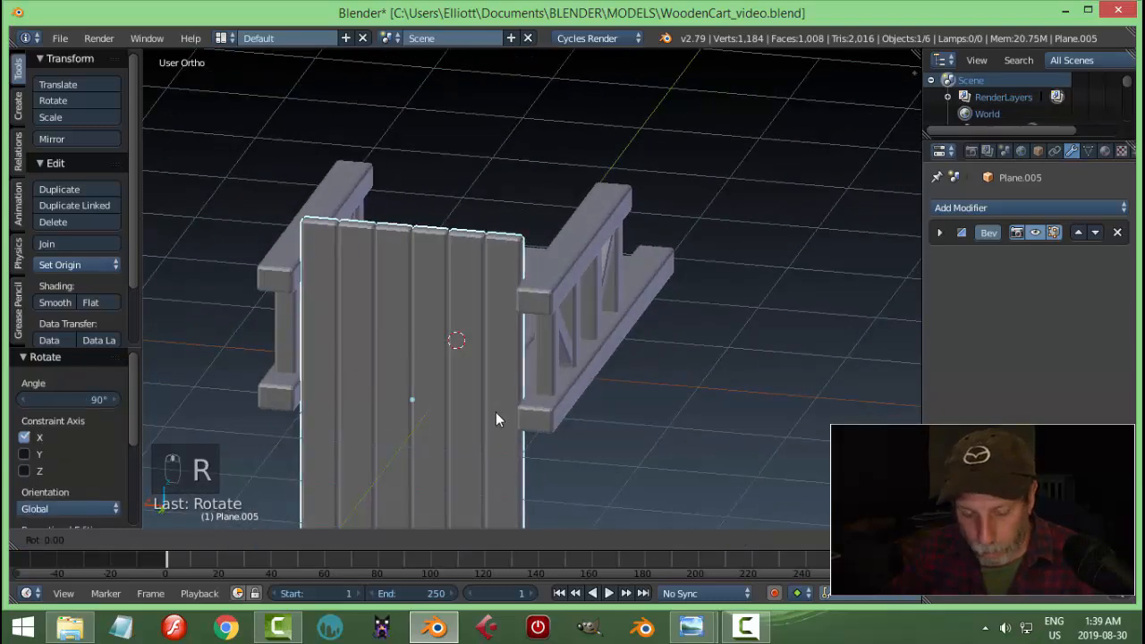
text(y90)
key(Return)
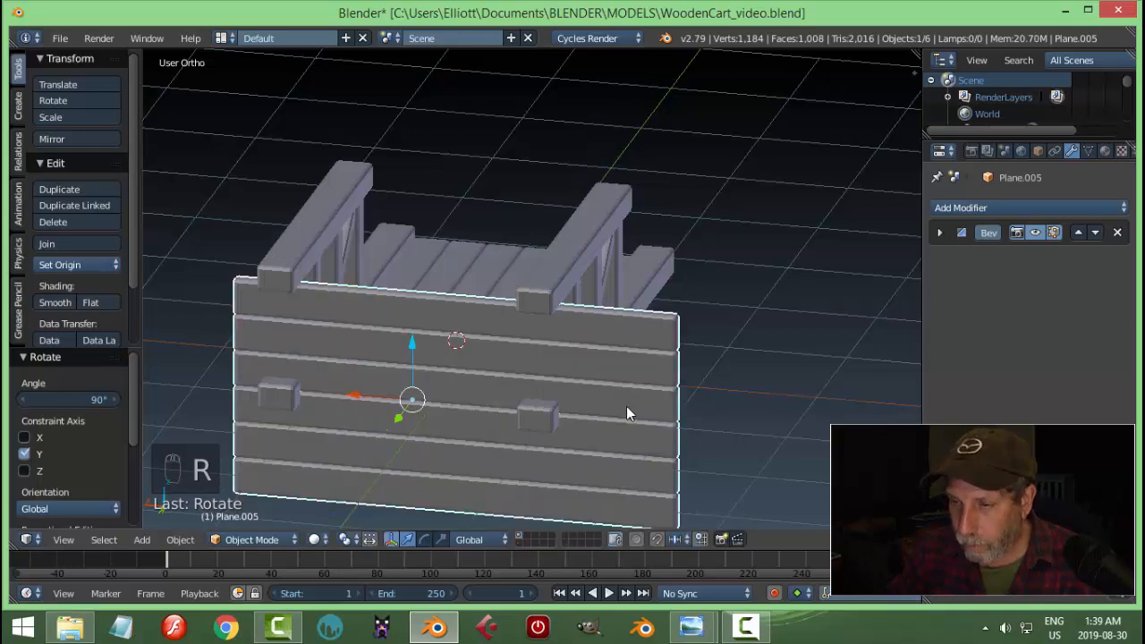
- Move the upright plank panel 0.313 along Z and 0.467 along X across the cart's end
drag(409, 330, 411, 303)
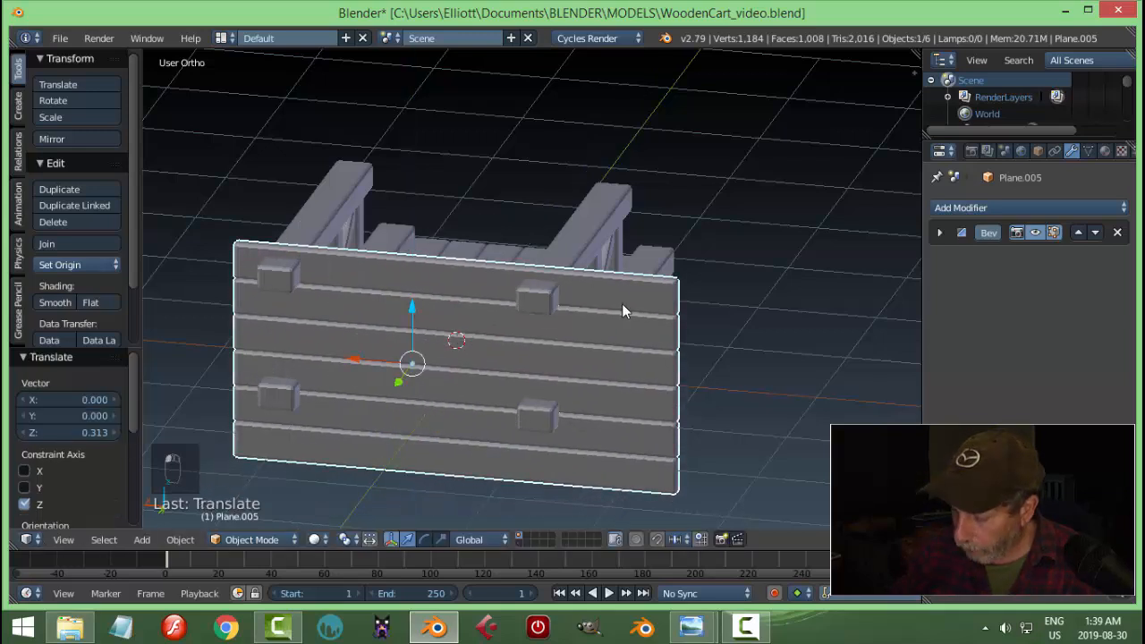
key(ctrl+KP_1)
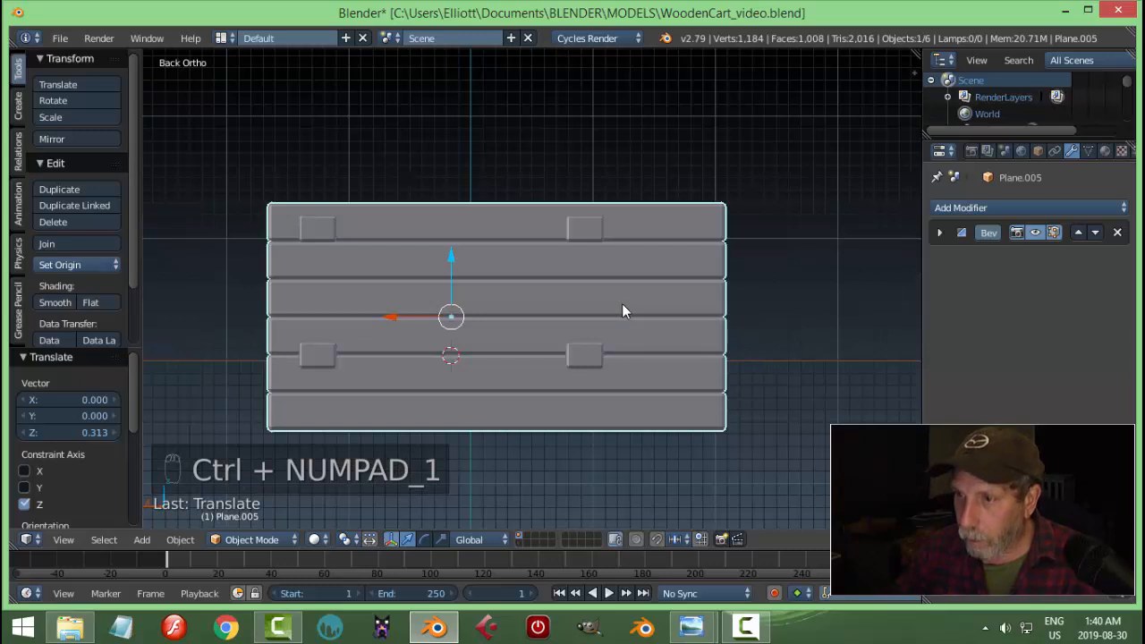
drag(398, 314, 341, 303)
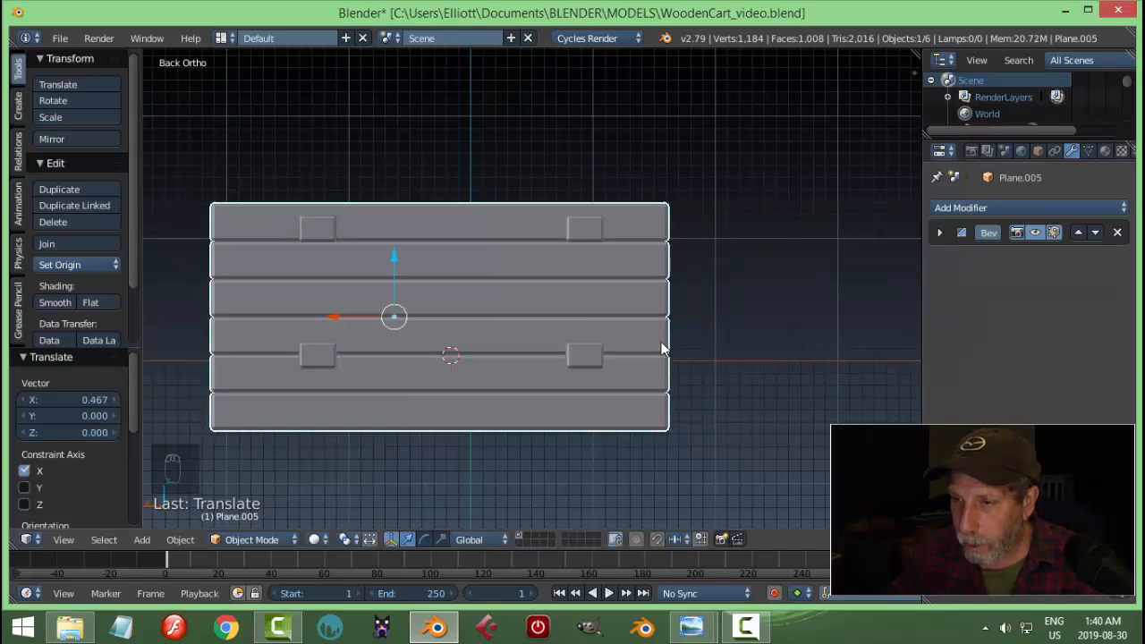
middle_drag(662, 349, 733, 332)
- Scale the plank panel uniformly to 0.710 and raise it 0.134 along Z
key(s)
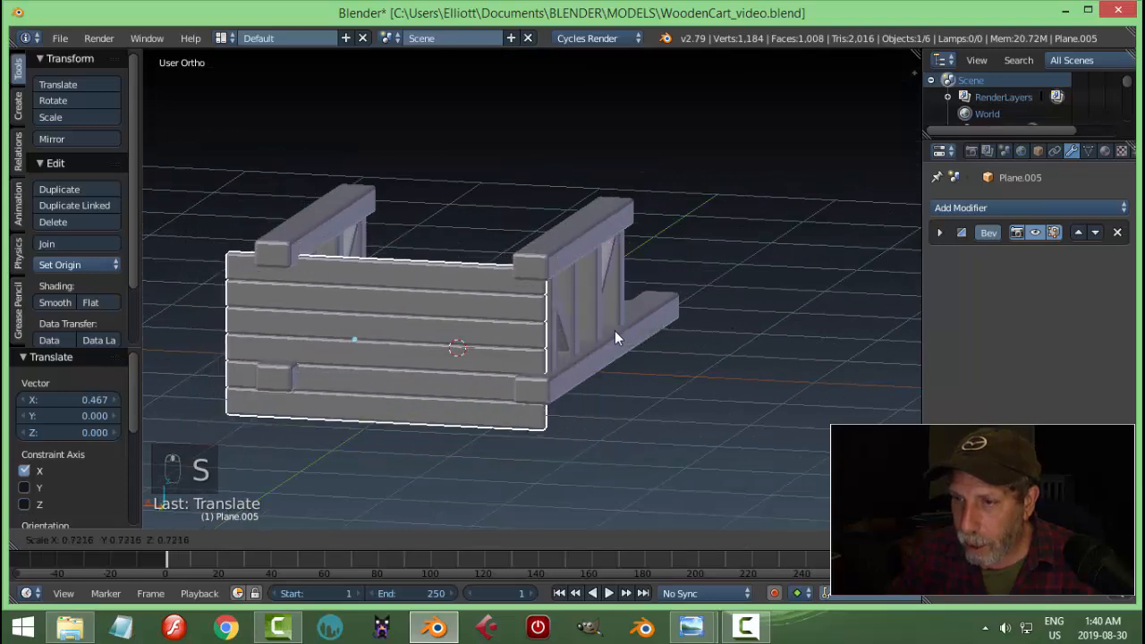
click(615, 332)
middle_drag(627, 333, 379, 268)
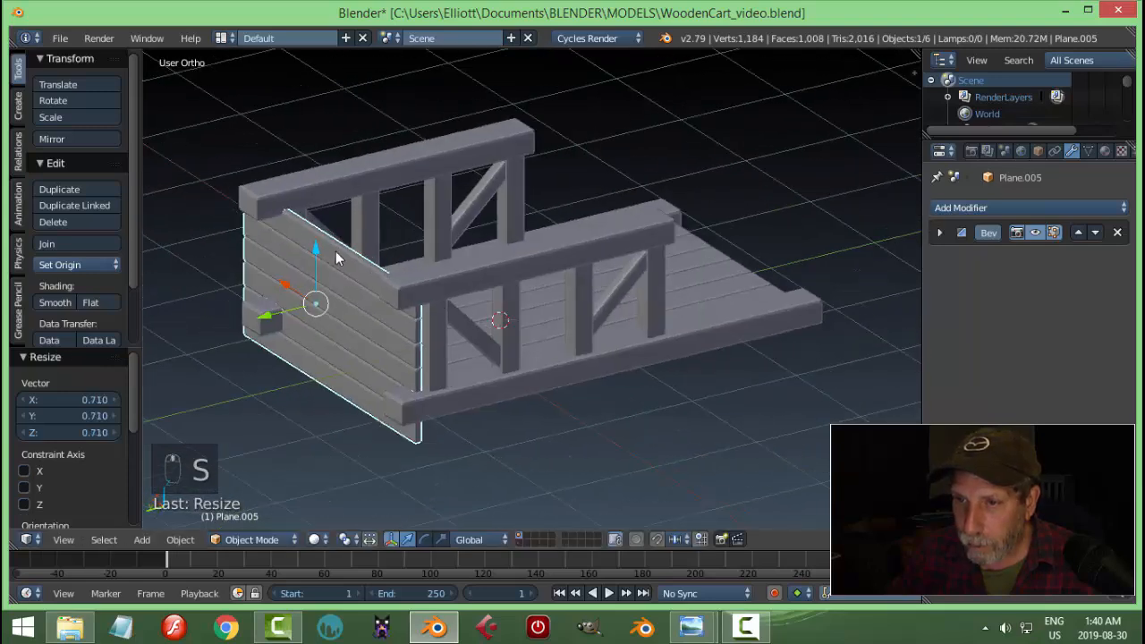
drag(317, 250, 324, 235)
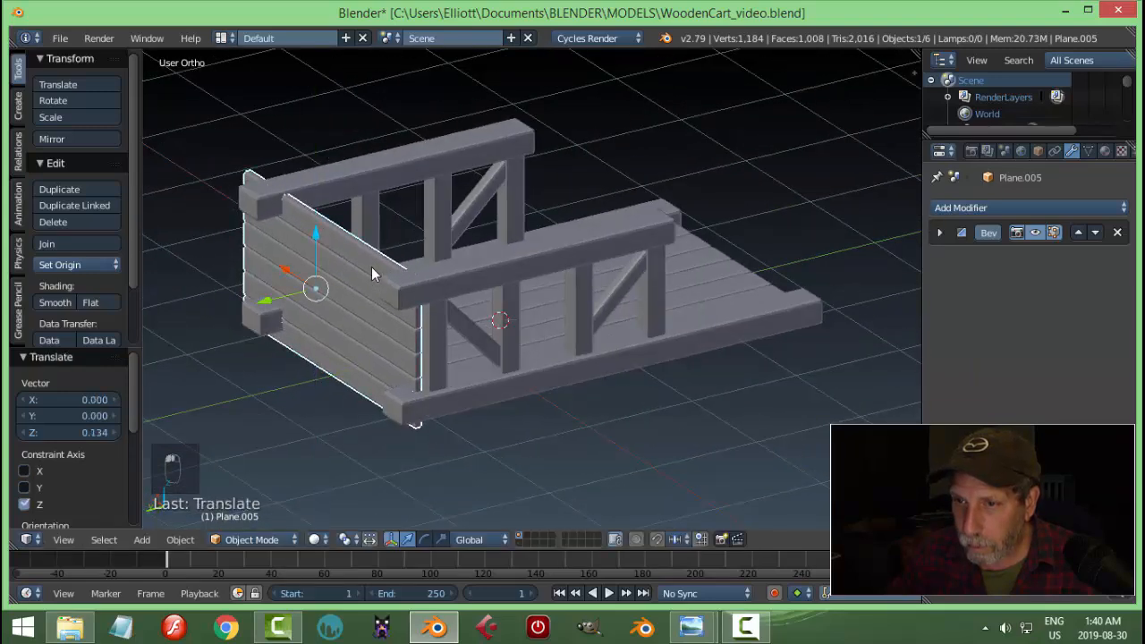
- Nudge the end panel and rescale it to suit the width across the side rails
middle_drag(372, 275, 403, 345)
drag(362, 407, 382, 394)
key(s)
click(654, 383)
middle_drag(653, 383, 440, 306)
- Raise the end panel above the bed and move it 0.278 along Y to the side rails' ends
drag(505, 201, 503, 174)
middle_drag(502, 175, 628, 268)
drag(322, 203, 290, 210)
middle_drag(650, 199, 544, 222)
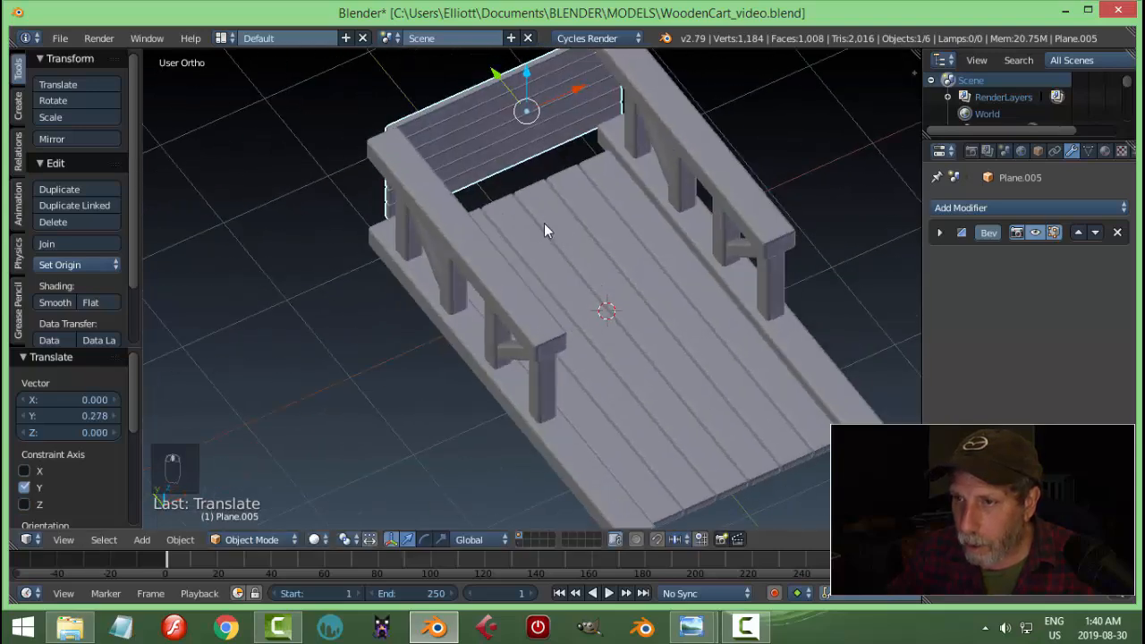
- In the bed's mesh, box-select the boards' ends nearest the end panel and extend them along Y to the side rails' ends
right_click(560, 221)
key(Tab)
middle_drag(626, 221, 590, 228)
key(KP_7)
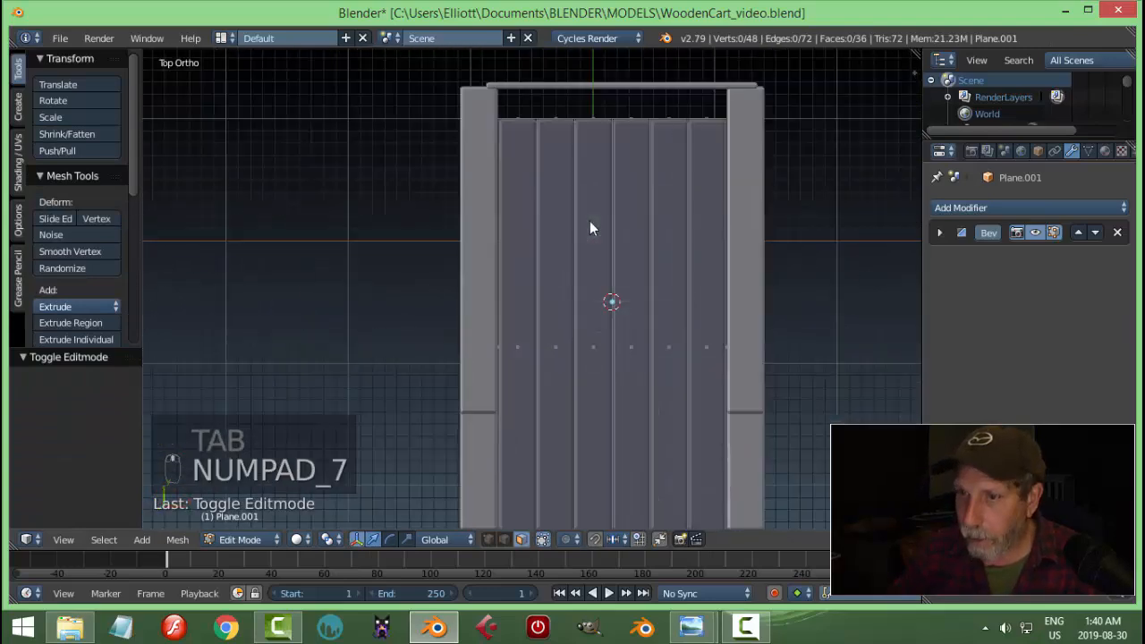
key(z)
click(724, 222)
key(b)
drag(427, 79, 765, 148)
drag(615, 71, 617, 509)
key(a)
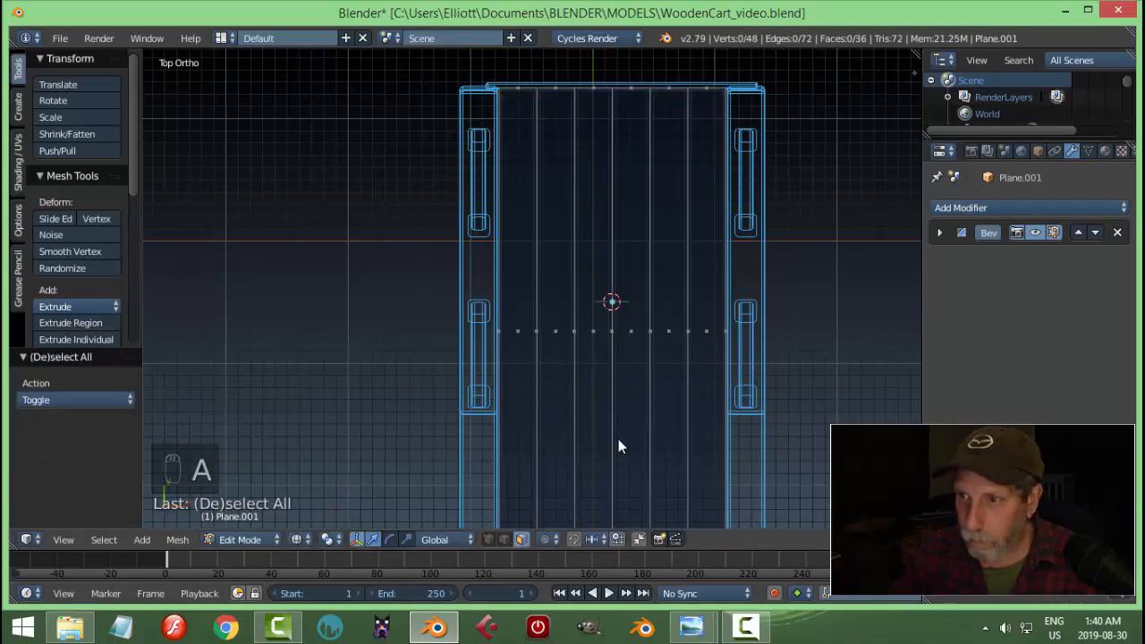
- Return the bed to Object Mode with solid shading and deselect everything
key(x)
key(Tab)
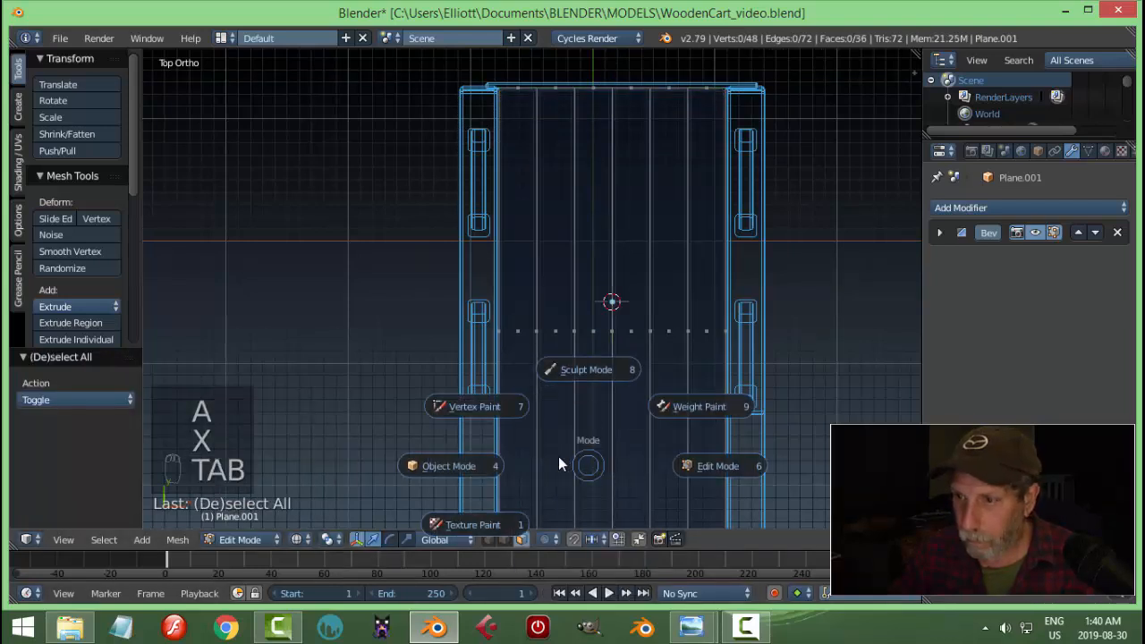
click(436, 466)
key(z)
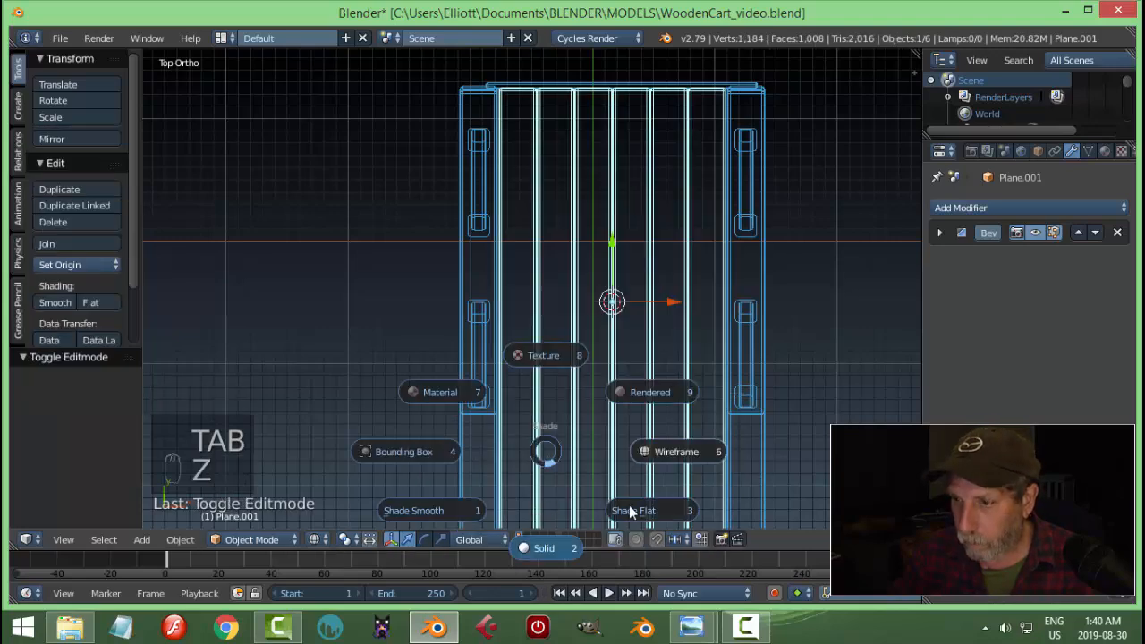
click(545, 547)
middle_drag(469, 334, 557, 282)
key(a)
middle_drag(484, 354, 560, 355)
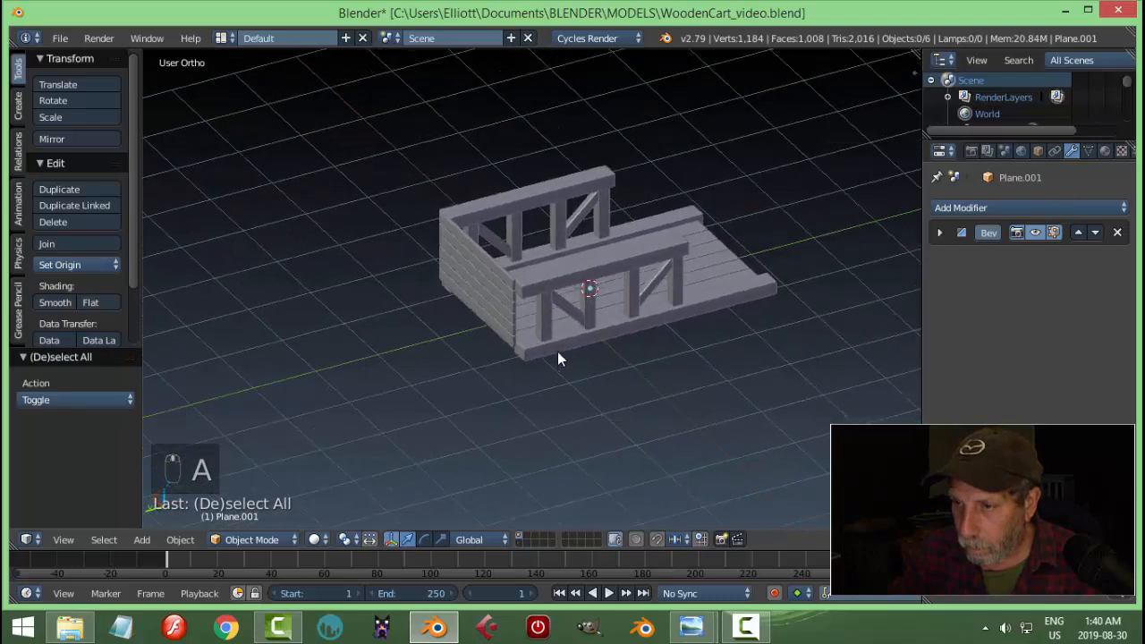
- Move the end panel along Y inward from the rail ends so it sits between the side rails
scroll(560, 355, up, 4)
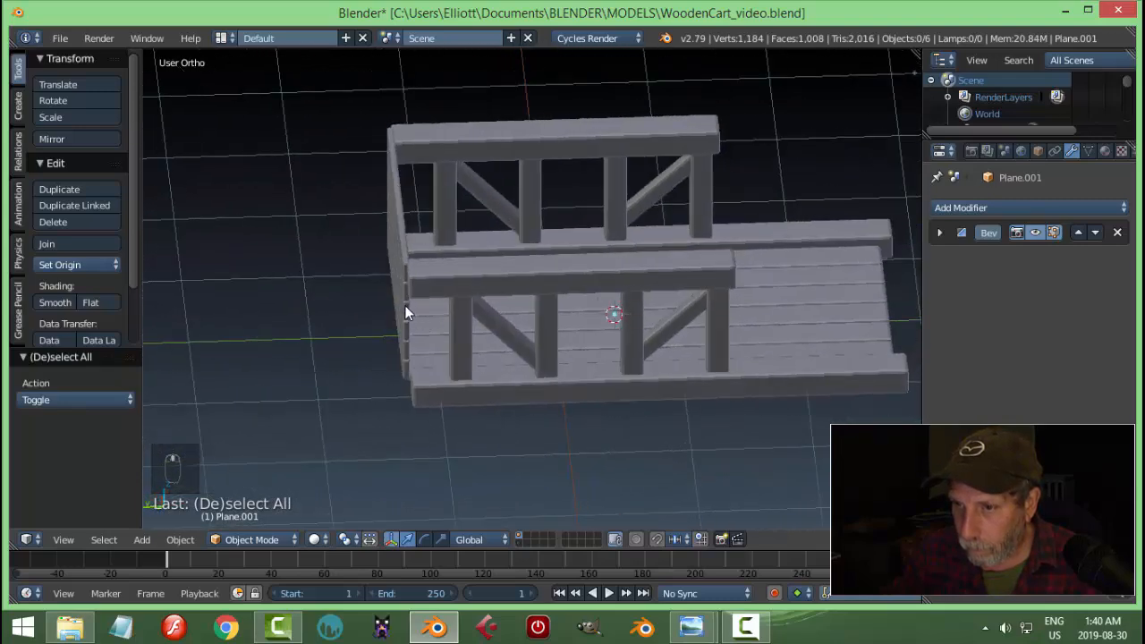
right_click(405, 312)
drag(335, 243, 342, 245)
key(a)
middle_drag(343, 245, 457, 279)
right_click(457, 279)
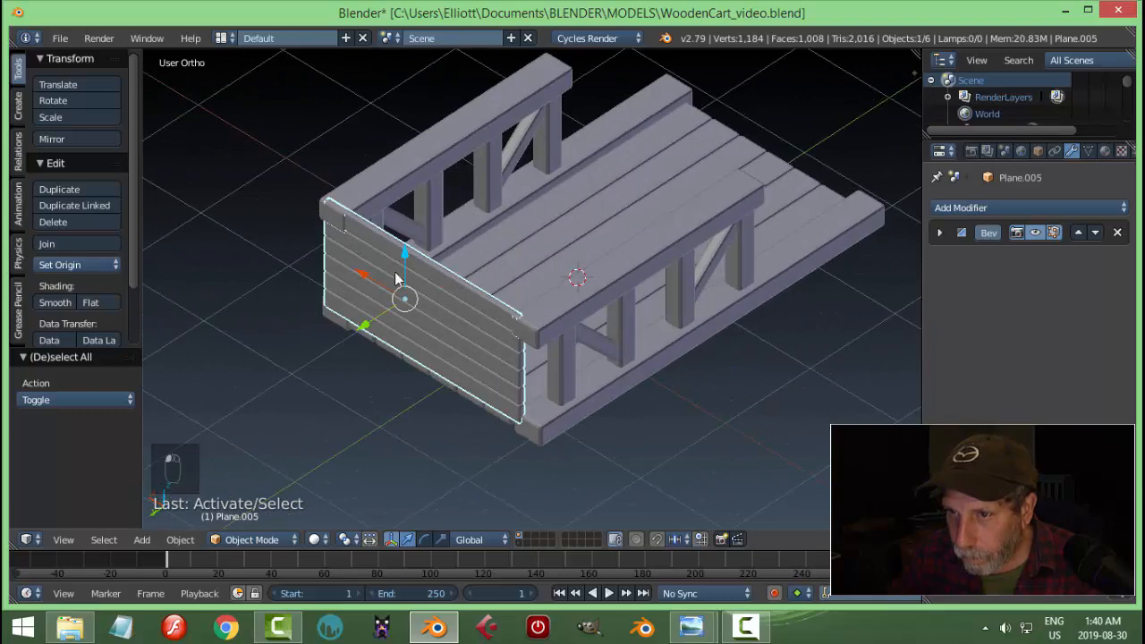
drag(360, 320, 376, 311)
key(a)
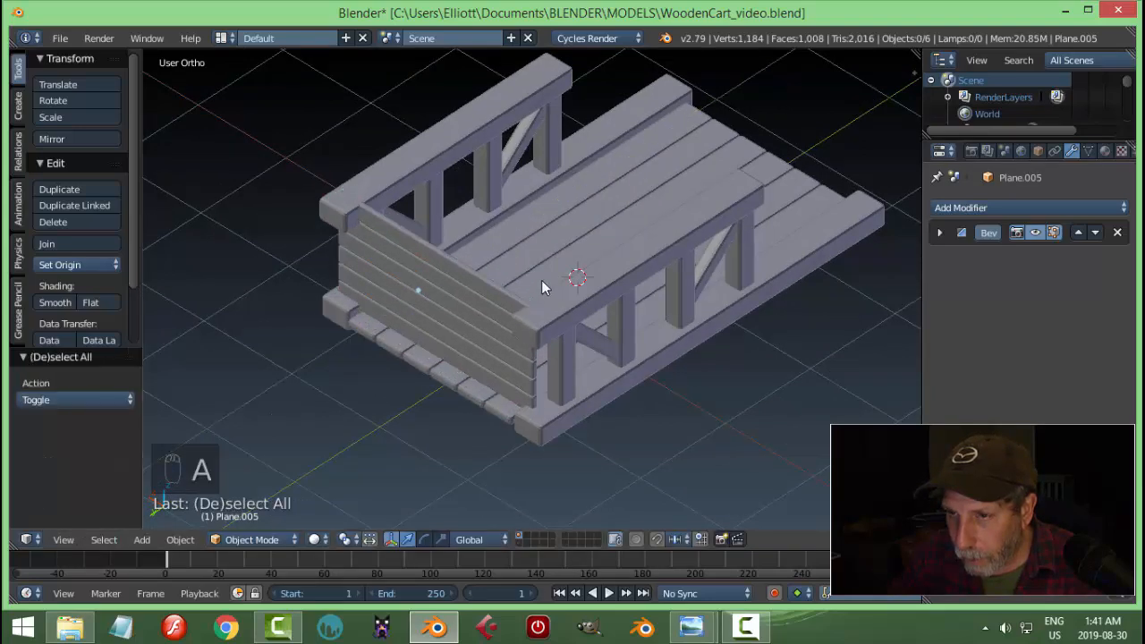
- Thicken the end panel by scaling it to 1.961 along Y
middle_drag(541, 280, 407, 284)
middle_drag(474, 304, 414, 234)
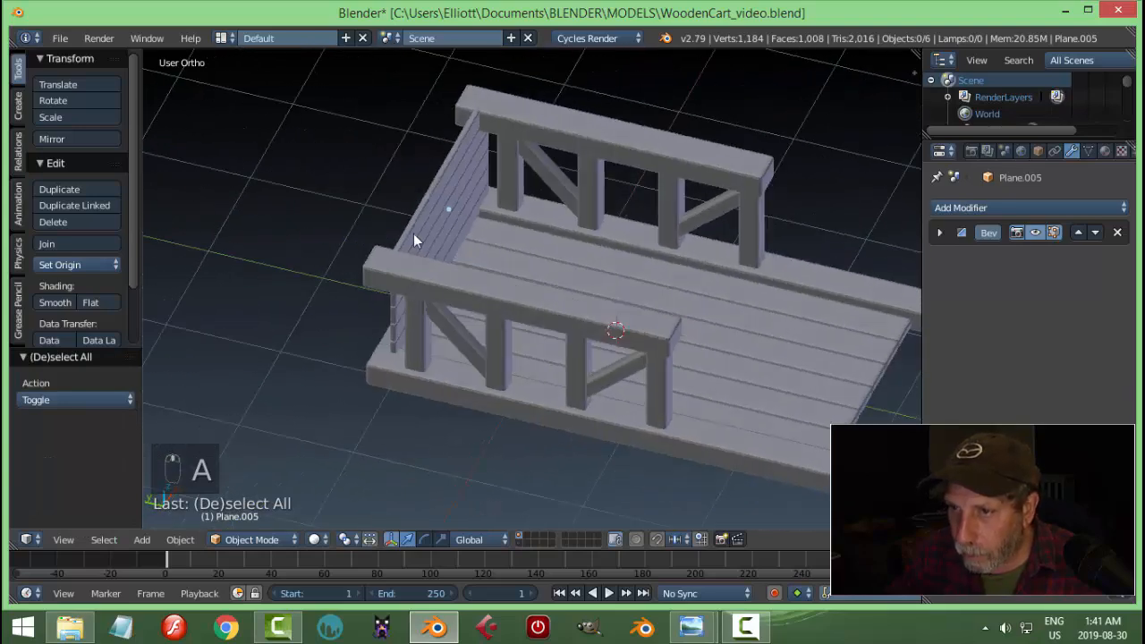
middle_drag(483, 250, 502, 268)
key(s)
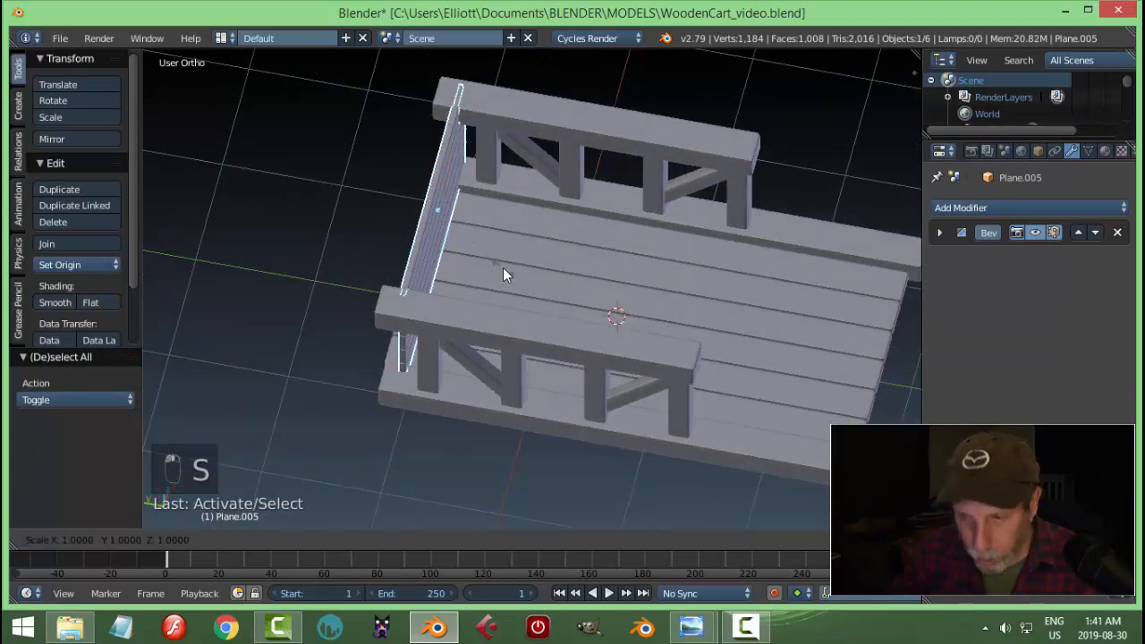
key(y)
click(586, 286)
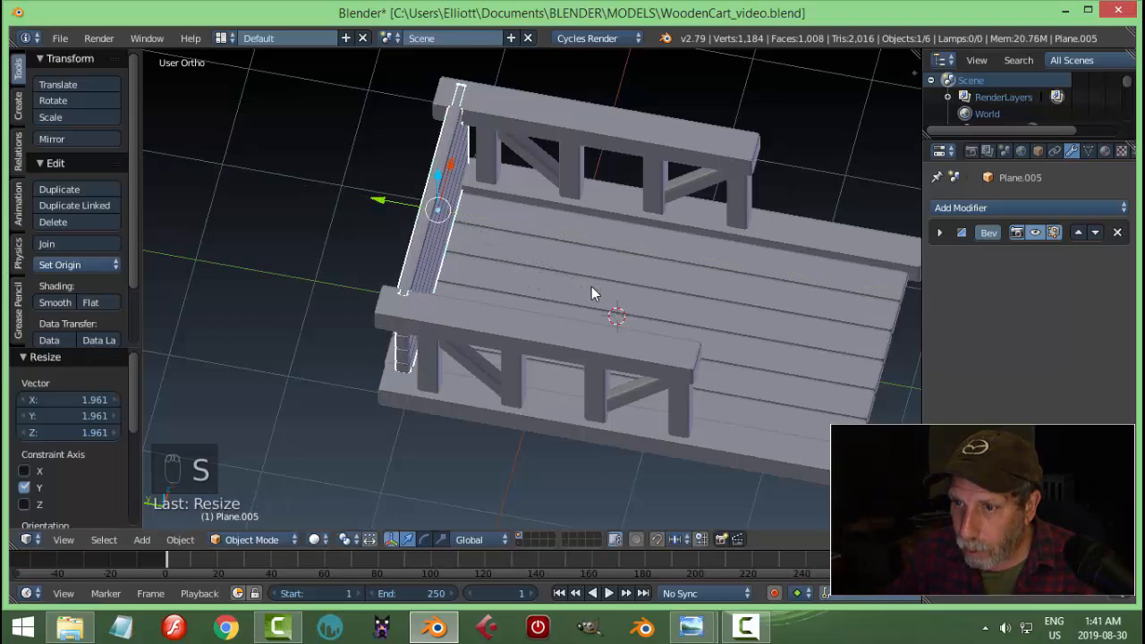
key(a)
- Raise the end panel slightly along Z relative to the top rails, and deselect it
middle_drag(540, 266, 548, 198)
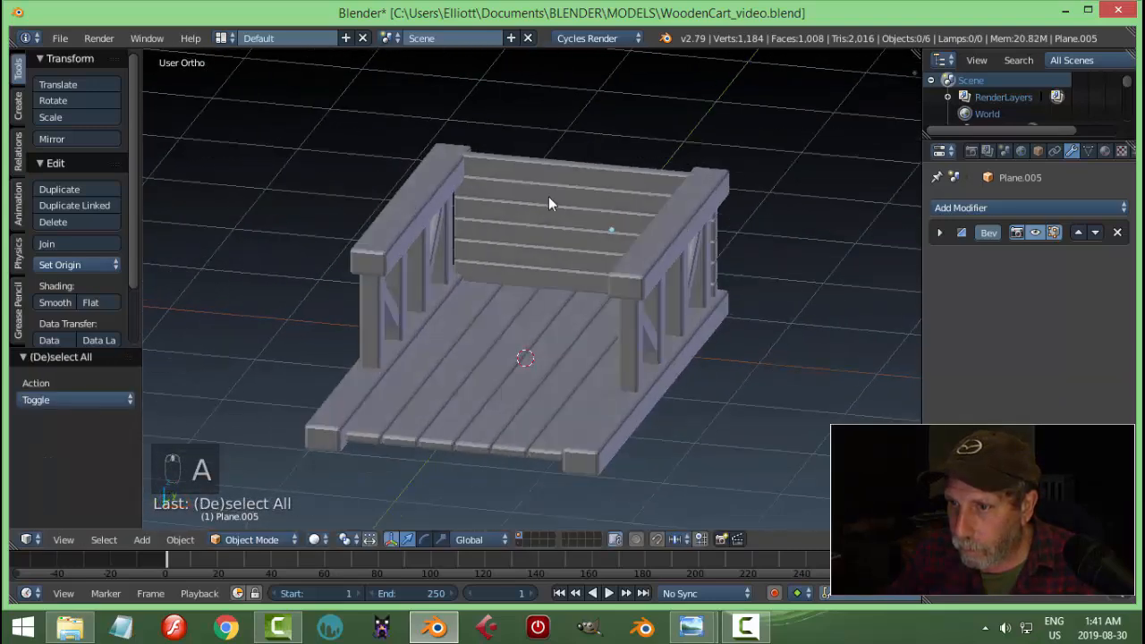
right_click(557, 170)
drag(611, 174, 609, 170)
key(a)
middle_drag(609, 170, 603, 180)
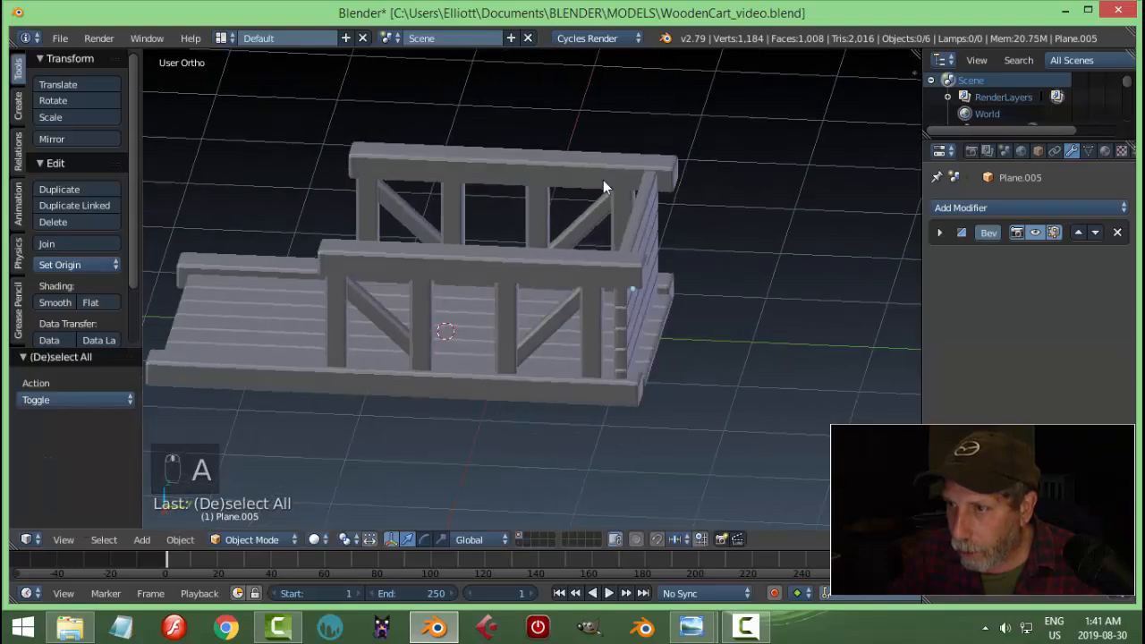
- Duplicate the mirrored top side rails and move the copy 1.299 along Y past the end panel
middle_drag(597, 224, 704, 309)
right_click(675, 284)
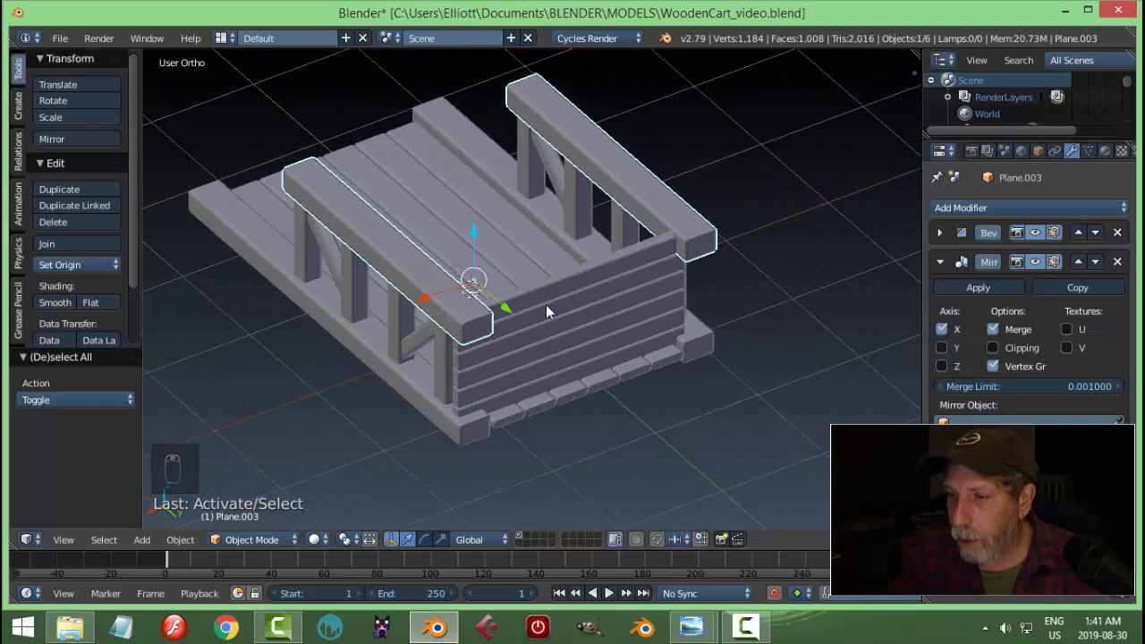
middle_drag(556, 325, 602, 309)
key(shift+d)
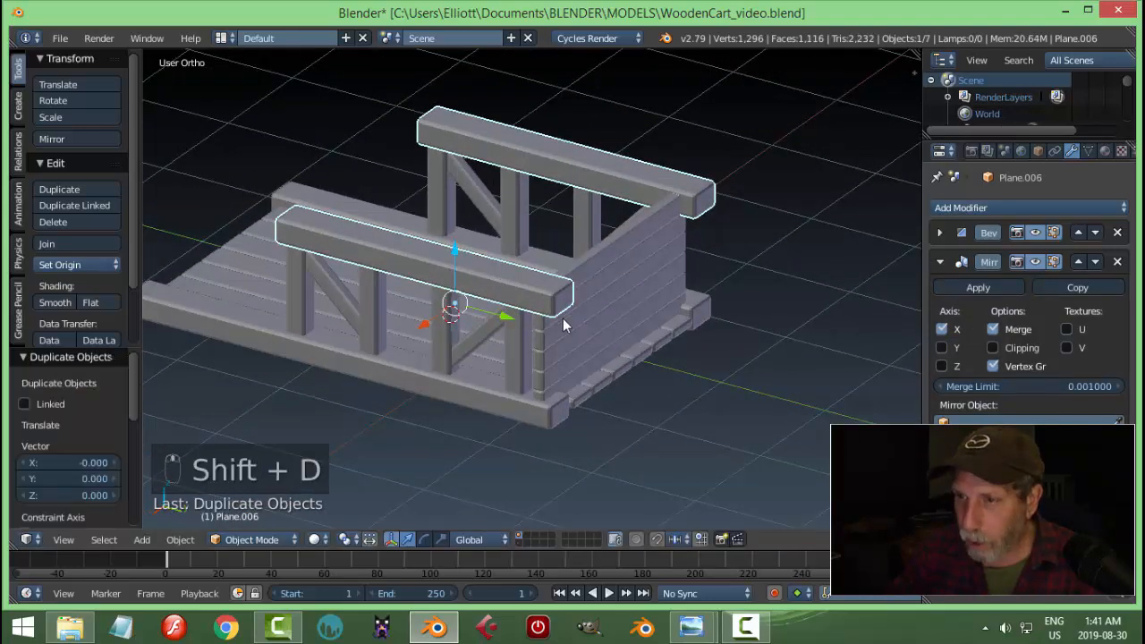
key(y)
click(644, 357)
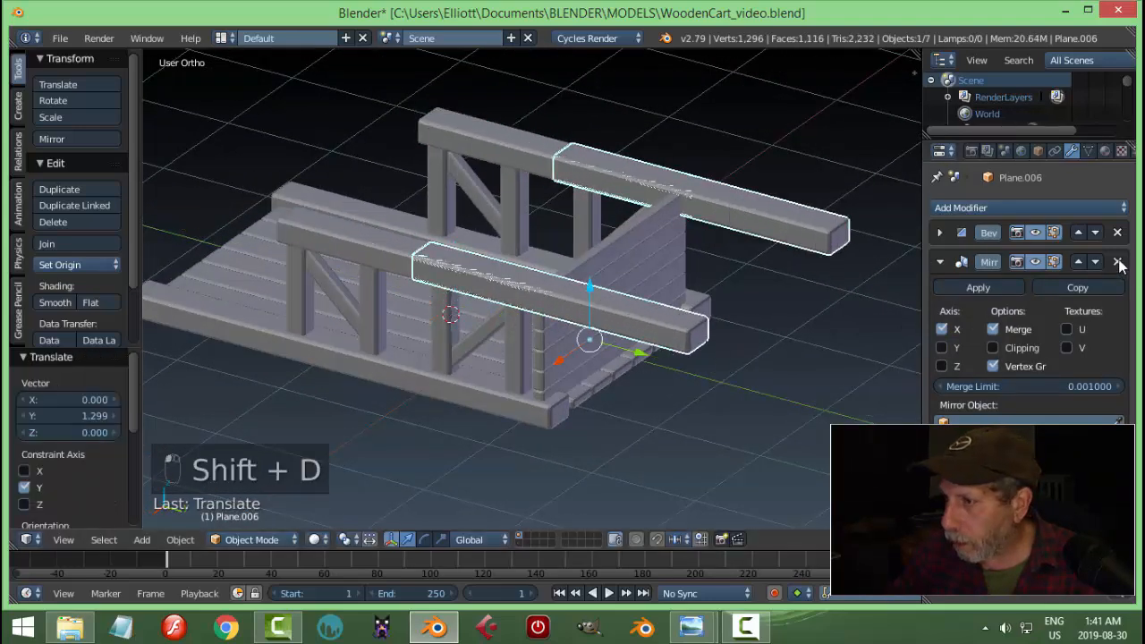
- Remove the Mirror modifier from the duplicated top rail and set its origin to its geometry
click(1117, 262)
middle_drag(815, 272, 774, 298)
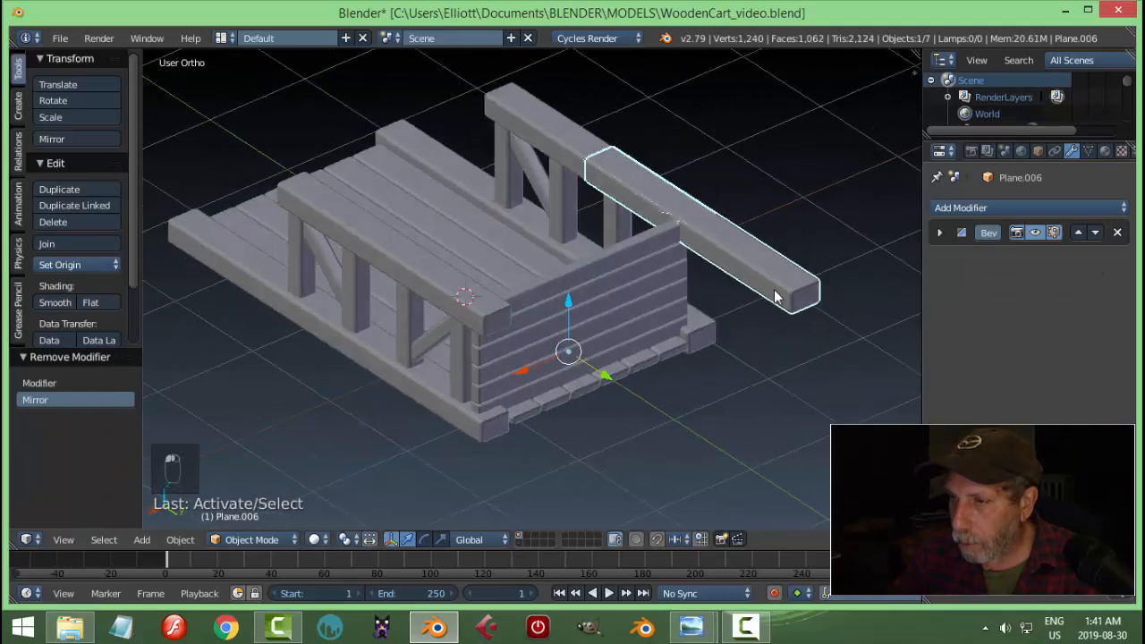
click(72, 264)
click(88, 300)
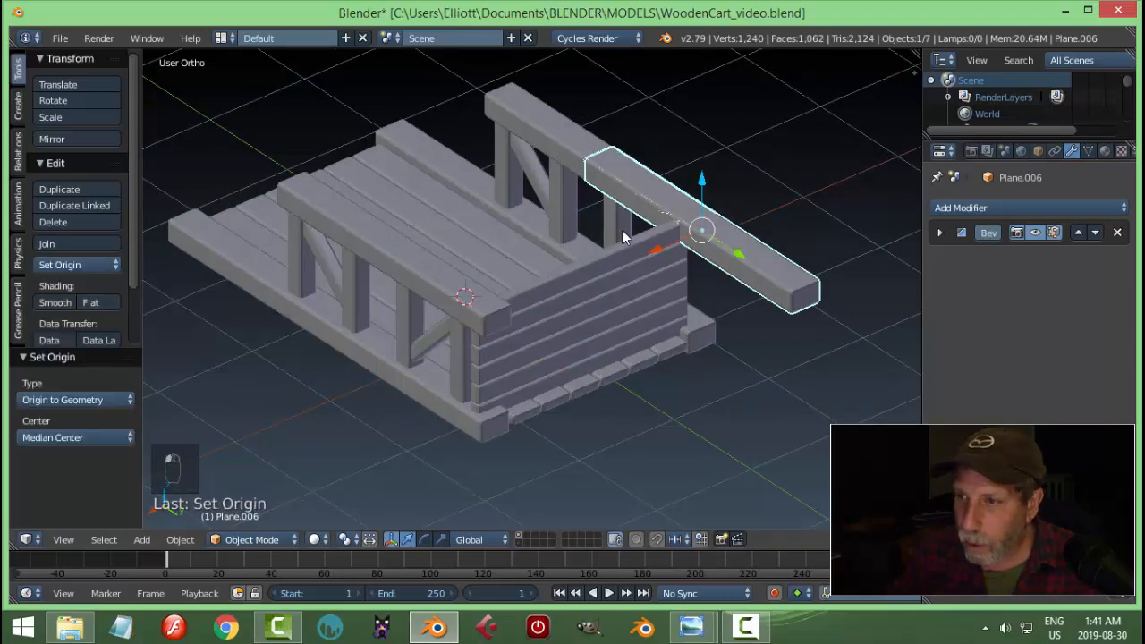
- Rotate the duplicated rail 90° around Z so it runs across the cart's width
mouse_move(680, 268)
middle_down()
mouse_move(592, 236)
mouse_move(694, 273)
middle_up()
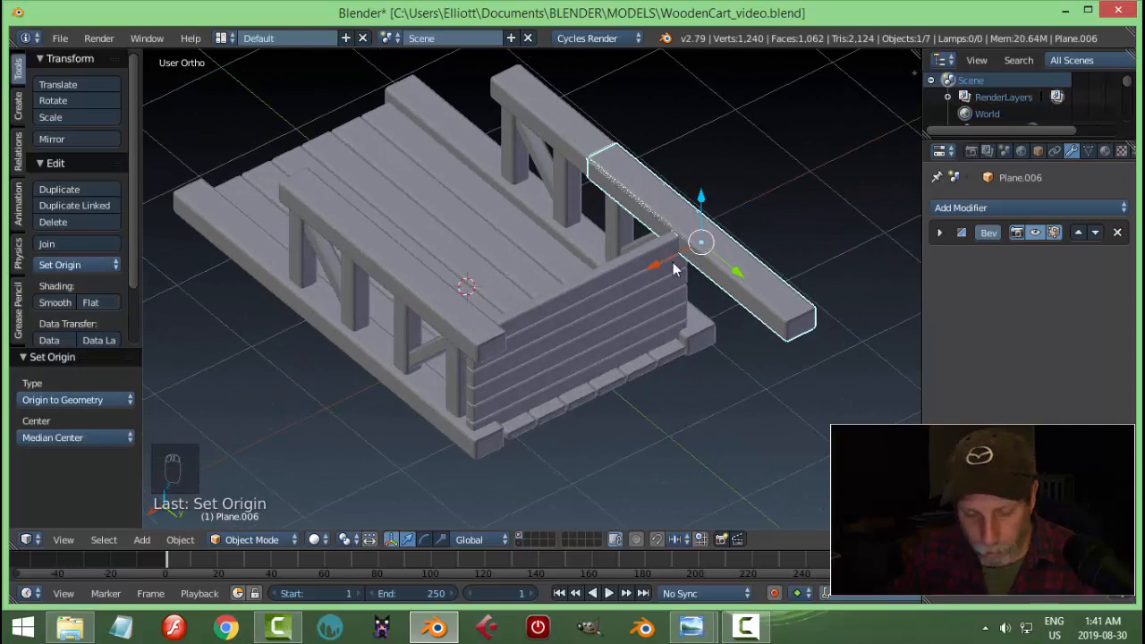
key(r)
key(z)
key(9)
key(0)
key(Return)
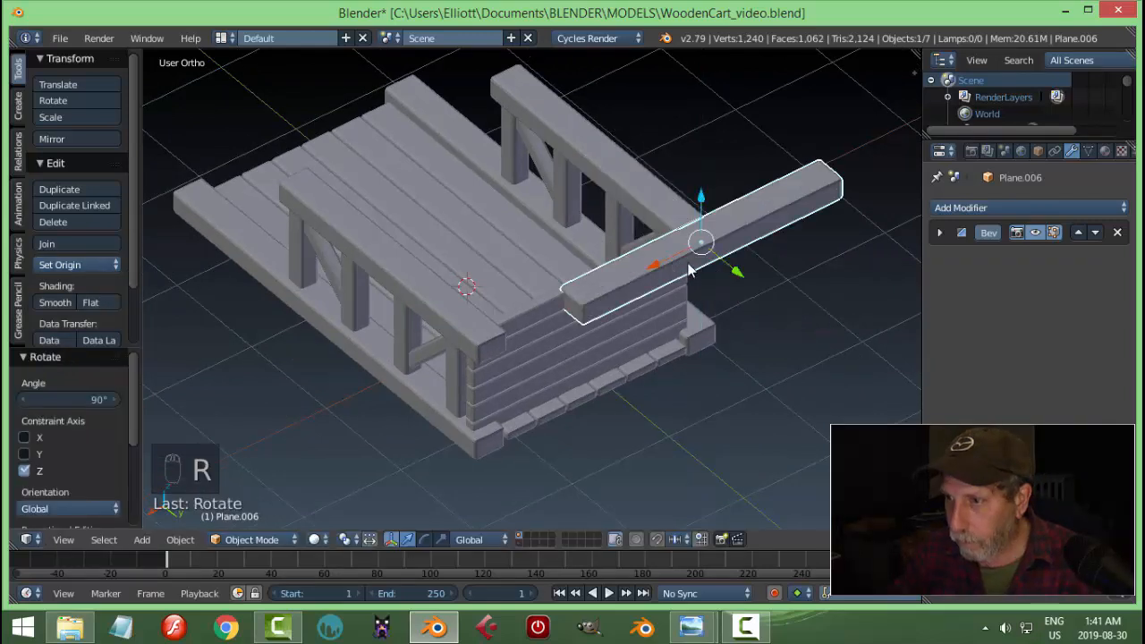
- Move the rotated beam about 1.14 along X to center it across the end panel
key(g)
key(x)
click(550, 312)
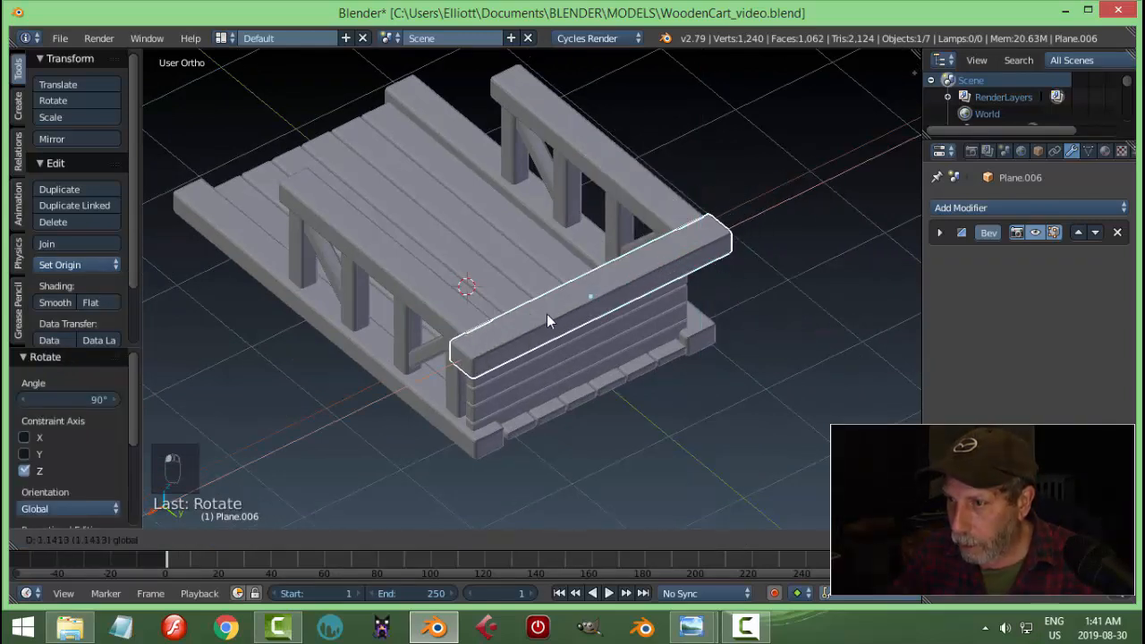
- Lower the cross beam along Z to the bed and shift it along Y to the inside of the end panel
middle_drag(546, 314, 726, 303)
drag(701, 172, 670, 182)
middle_drag(678, 254, 624, 234)
drag(674, 241, 627, 271)
drag(661, 322, 663, 324)
- Shorten the cross beam in Edit Mode by moving one end face -0.309 along X, and a further -0.061 to fit inside the side rail
middle_drag(663, 325, 733, 322)
key(Tab)
click(853, 341)
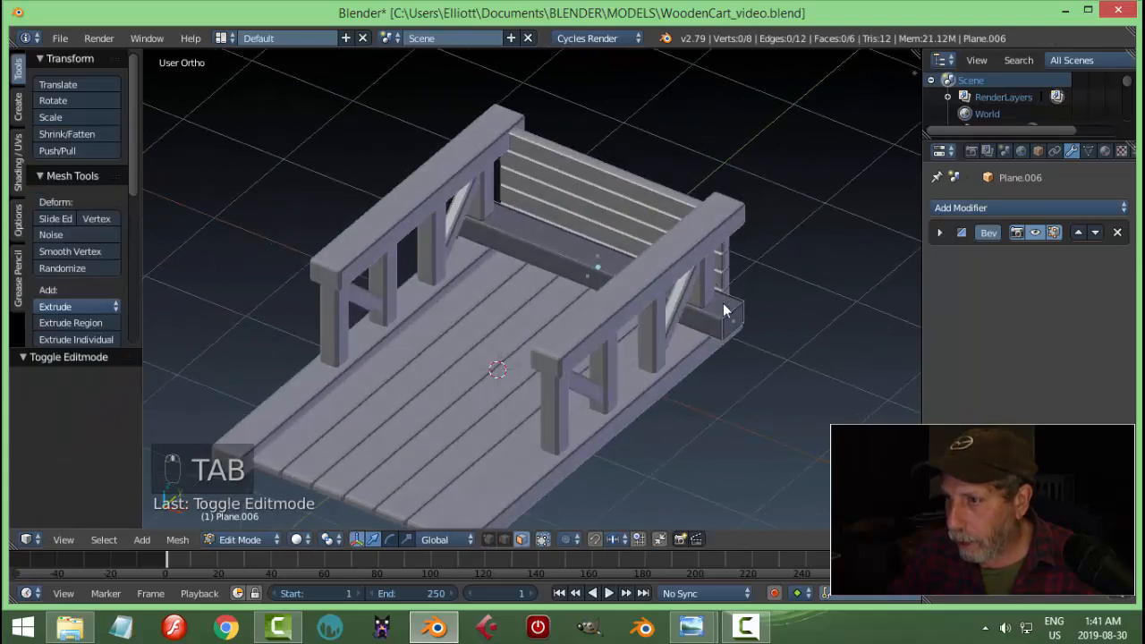
right_click(733, 322)
drag(778, 342, 747, 332)
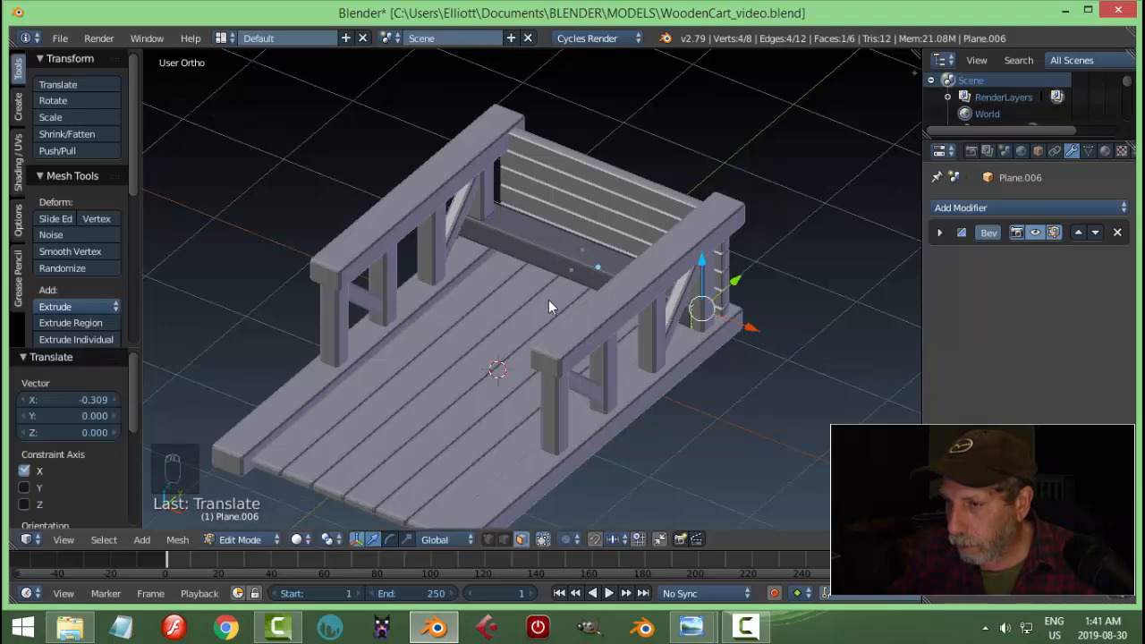
middle_drag(548, 299, 721, 332)
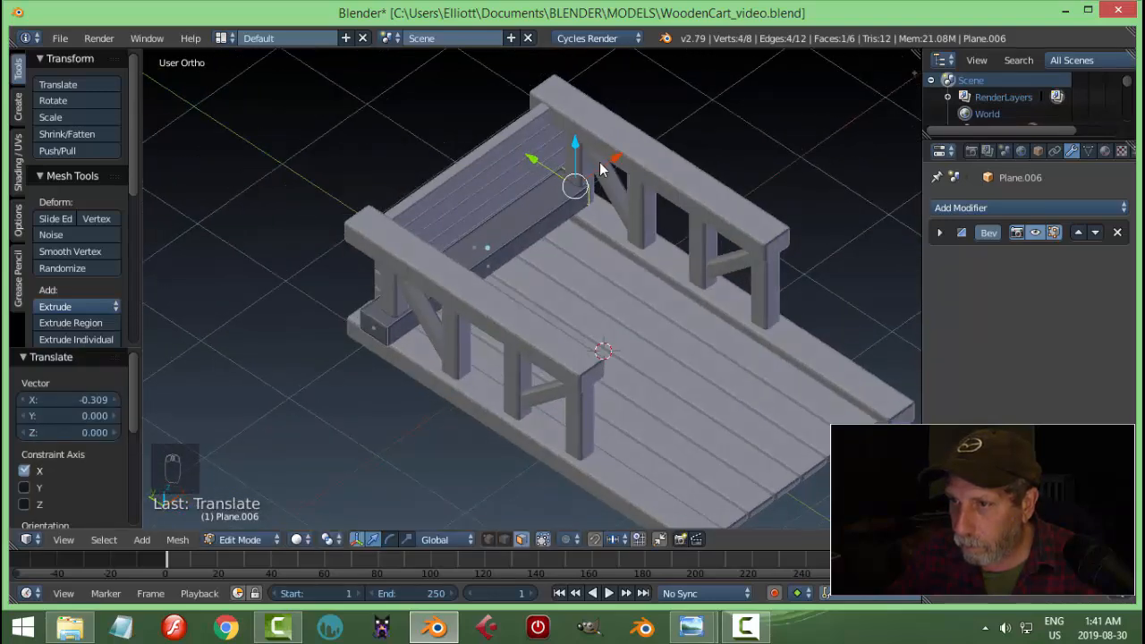
drag(609, 160, 604, 166)
- Move the cross beam's opposite end face about 0.26 inward along X, and deselect it
right_click(379, 322)
key(g)
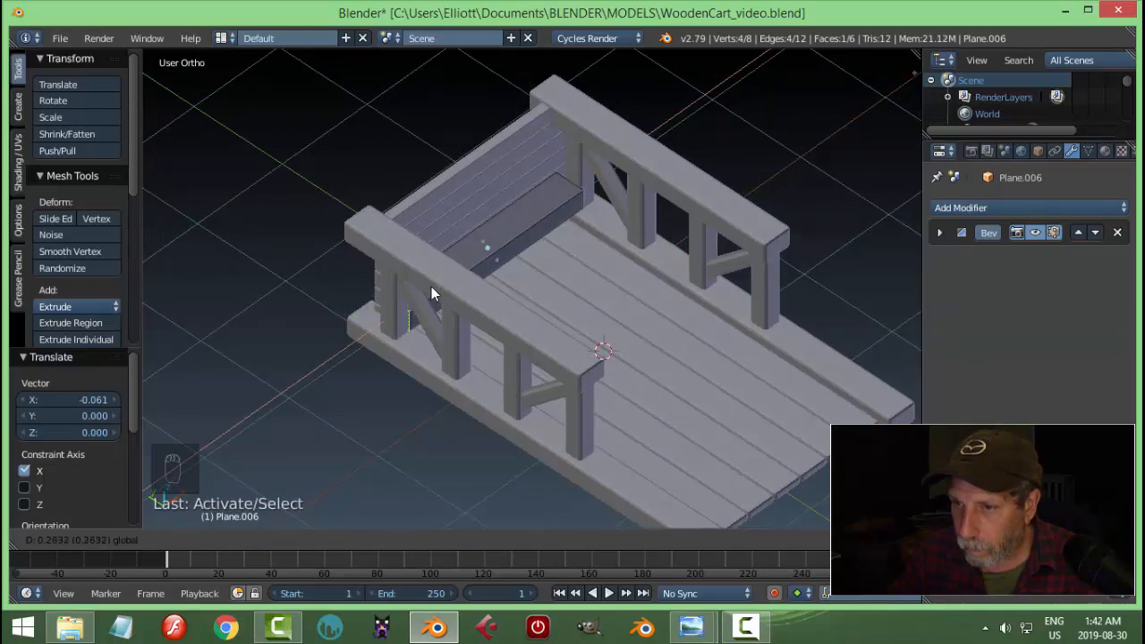
right_click(429, 285)
key(a)
- Push the cross beam's inner long face about 0.21 along Y to thin it, and adjust the whole beam's height slightly along Z
right_click(497, 259)
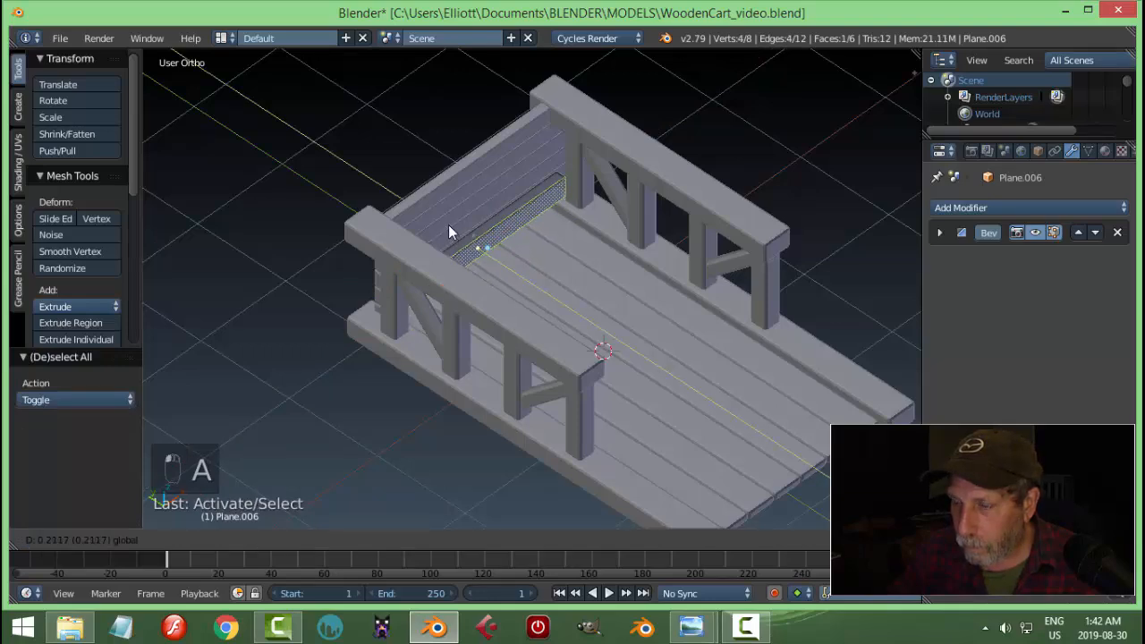
key(a)
middle_drag(626, 239, 537, 169)
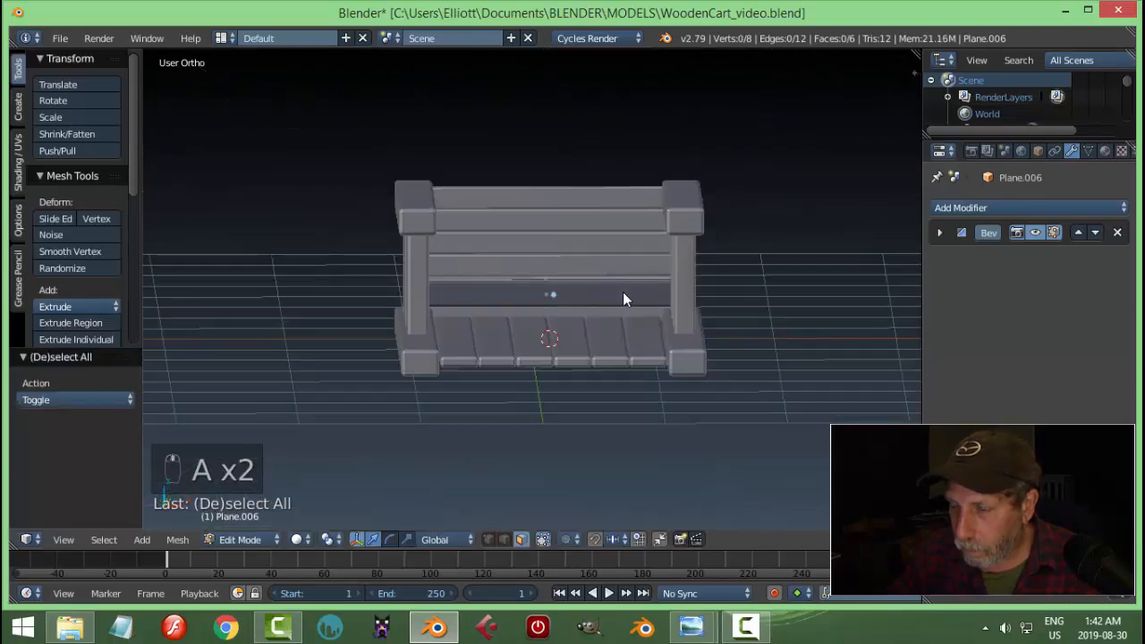
key(a)
middle_drag(585, 289, 583, 273)
drag(582, 261, 587, 253)
key(a)
- Return to Object Mode and move the mirrored posts and braces together about 0.17 along Y toward the end panel
middle_drag(690, 265, 600, 332)
middle_drag(498, 330, 492, 316)
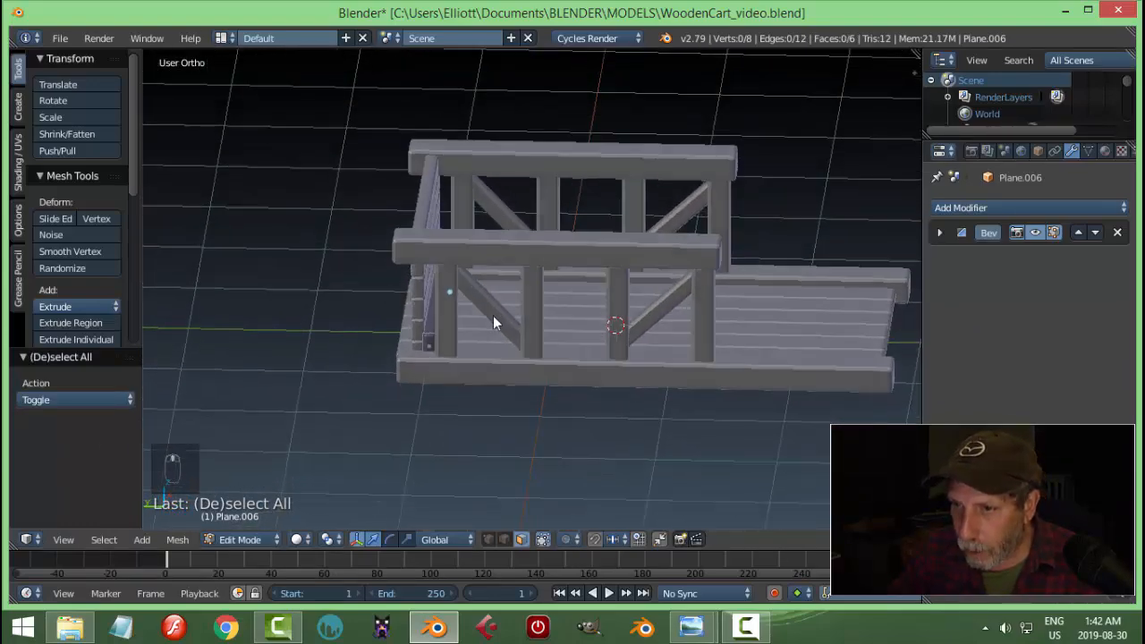
key(Tab)
right_click(445, 323)
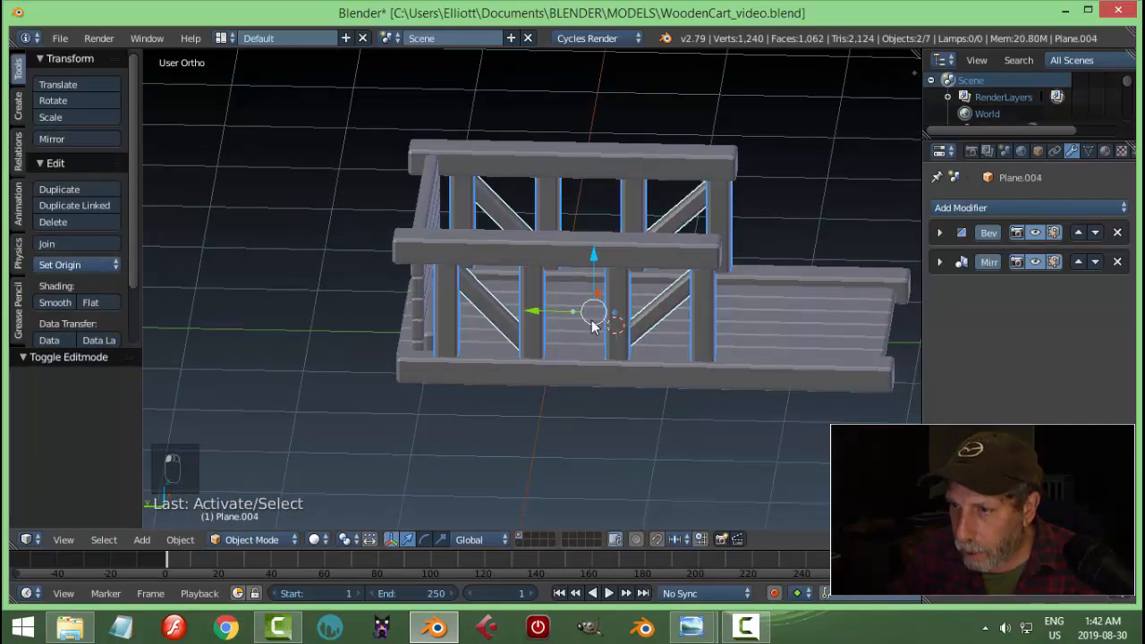
key(g)
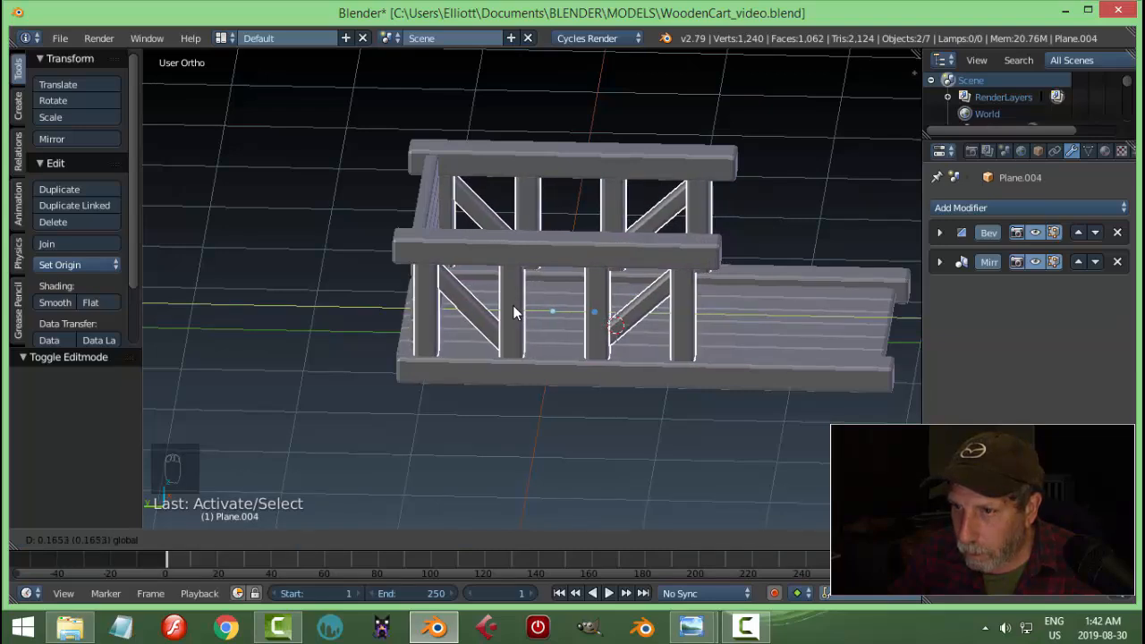
click(510, 312)
key(a)
- Move the bottom cross beam along Y toward the end panel, and deselect it
middle_drag(544, 309, 362, 311)
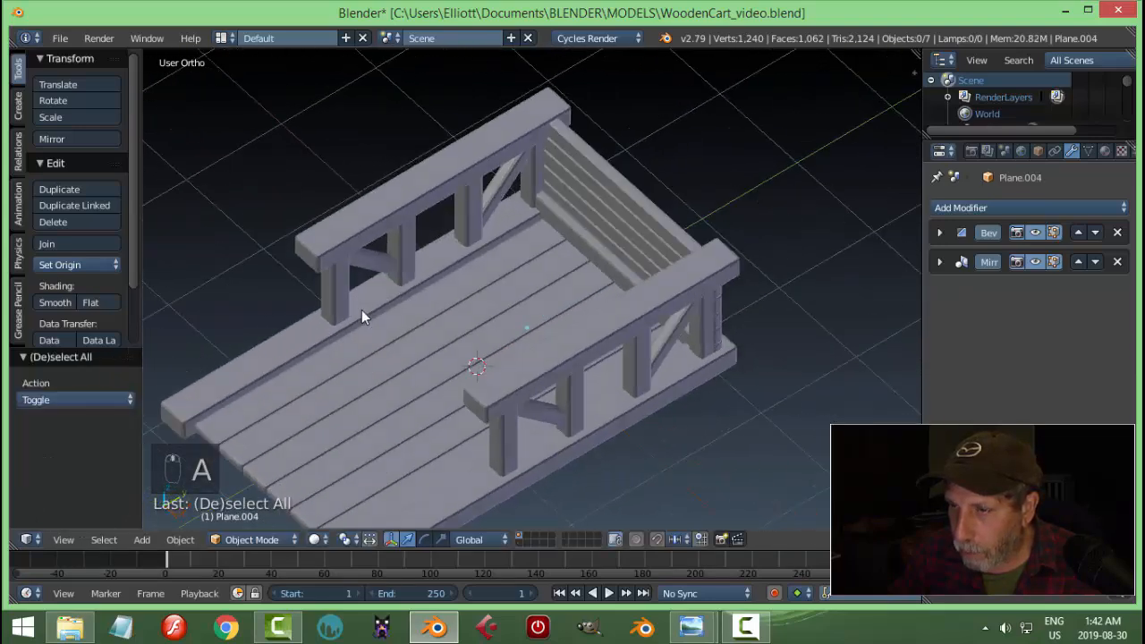
scroll(557, 262, up, 3)
right_click(659, 214)
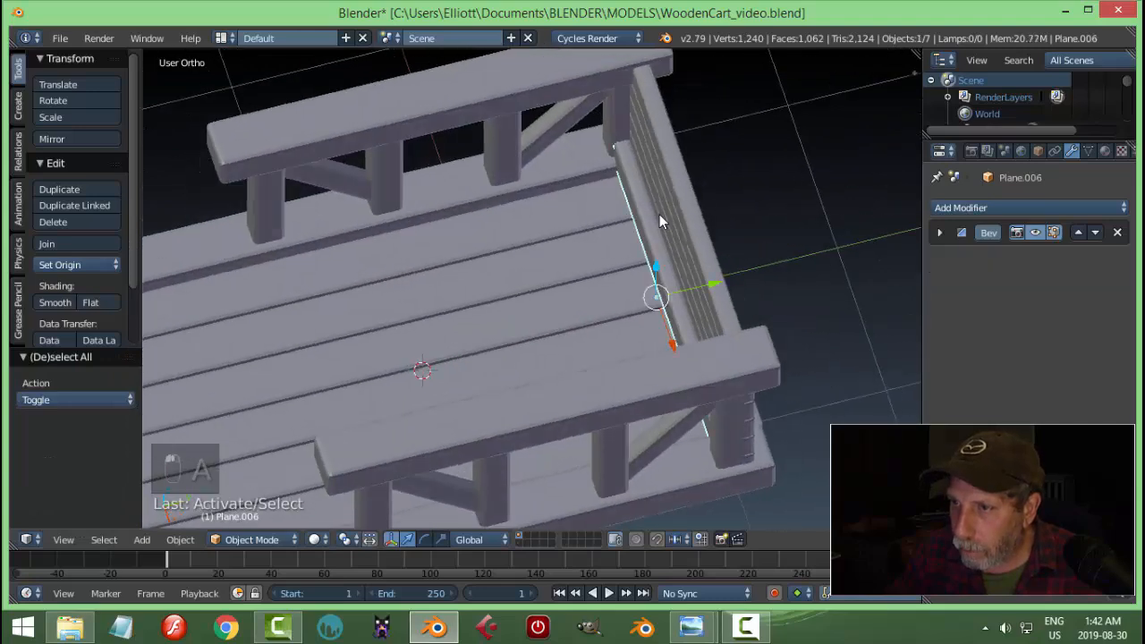
middle_drag(659, 214, 686, 260)
key(g)
key(y)
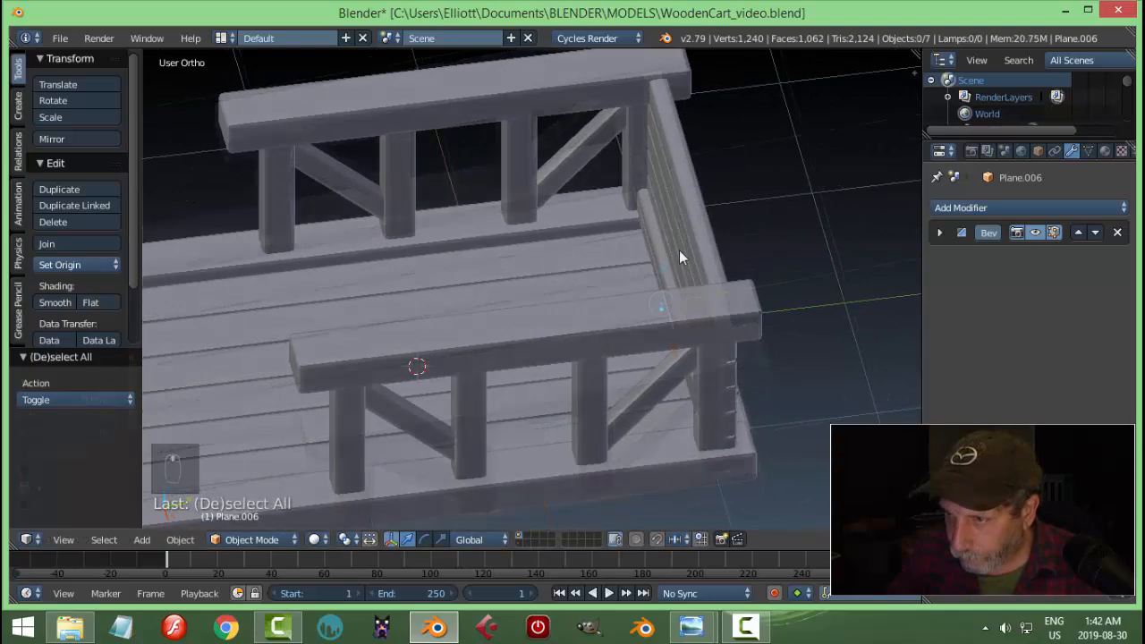
- Select the bottom cross beam's outer long face in Edit Mode using wireframe display, and move it outward along Y through the end panel
right_click(661, 255)
key(Tab)
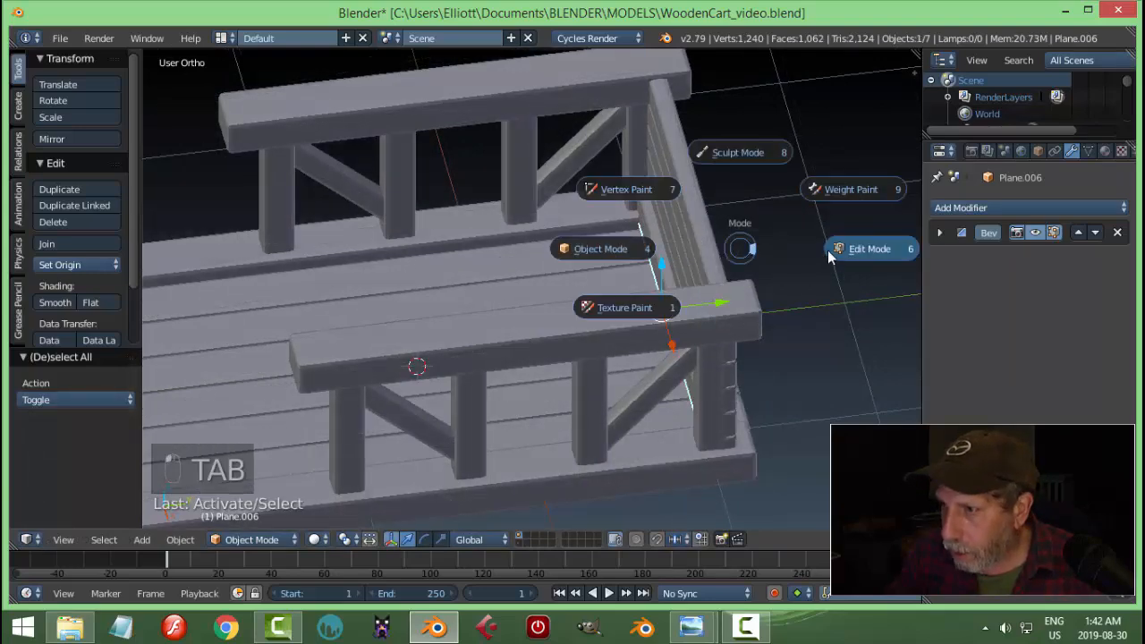
click(827, 250)
middle_drag(827, 250, 726, 329)
key(z)
click(840, 321)
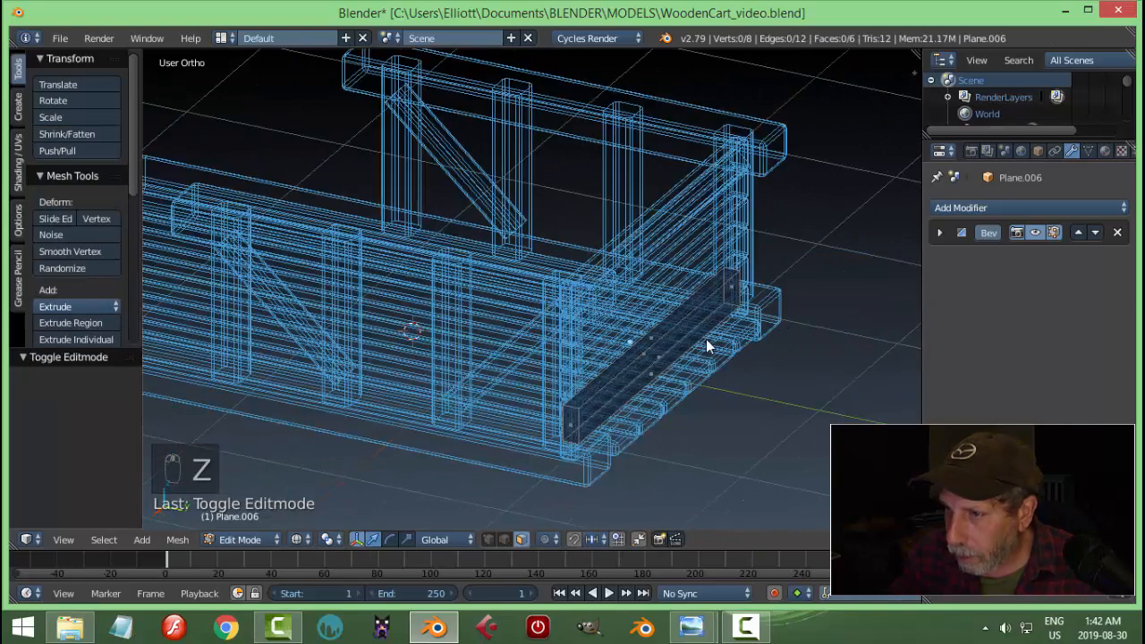
right_click(705, 347)
key(a)
right_click(662, 358)
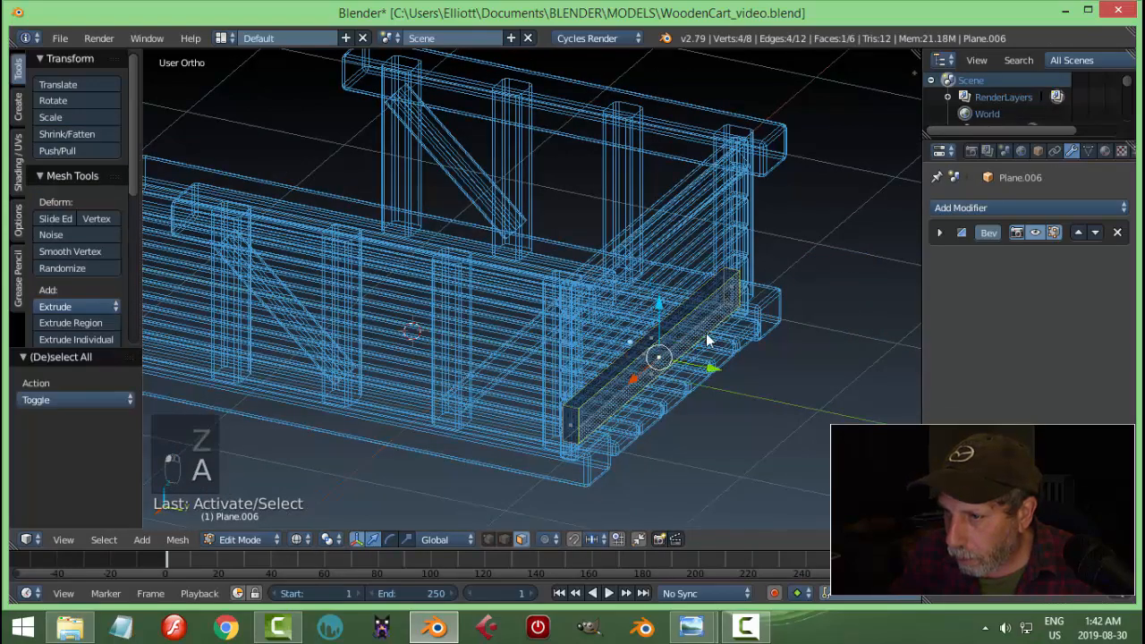
middle_drag(705, 334, 738, 367)
key(z)
click(731, 438)
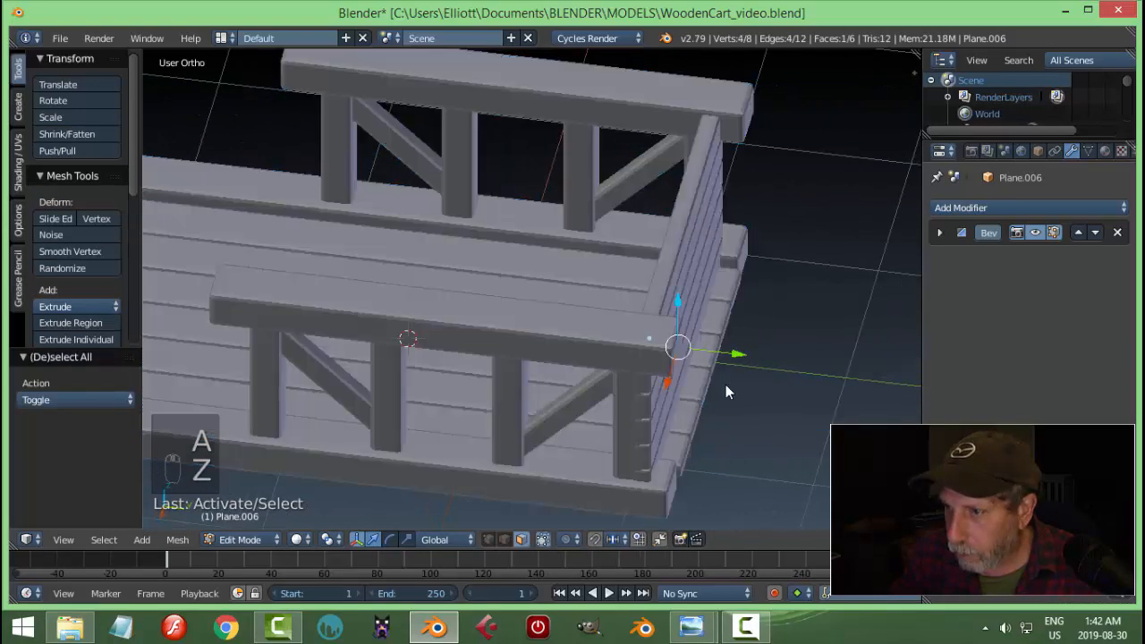
drag(732, 349, 747, 357)
key(a)
- Extend the cross beam's outer face slightly farther outward along Y, and return to Object Mode with nothing selected
middle_drag(800, 351, 424, 355)
right_click(376, 352)
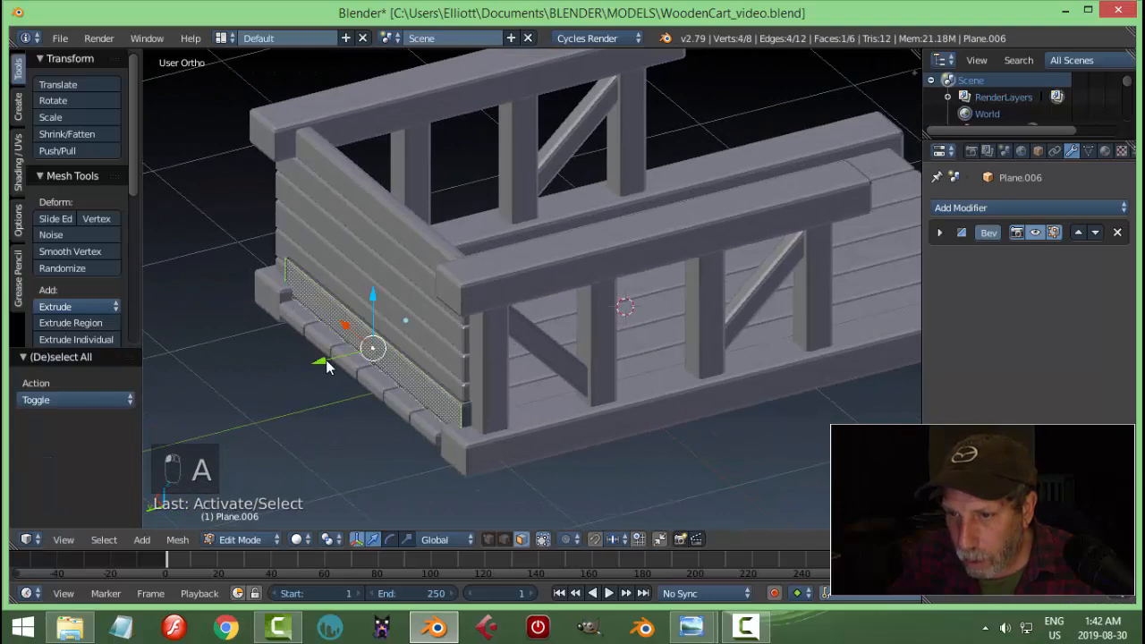
drag(326, 359, 317, 361)
key(a)
middle_drag(317, 361, 435, 377)
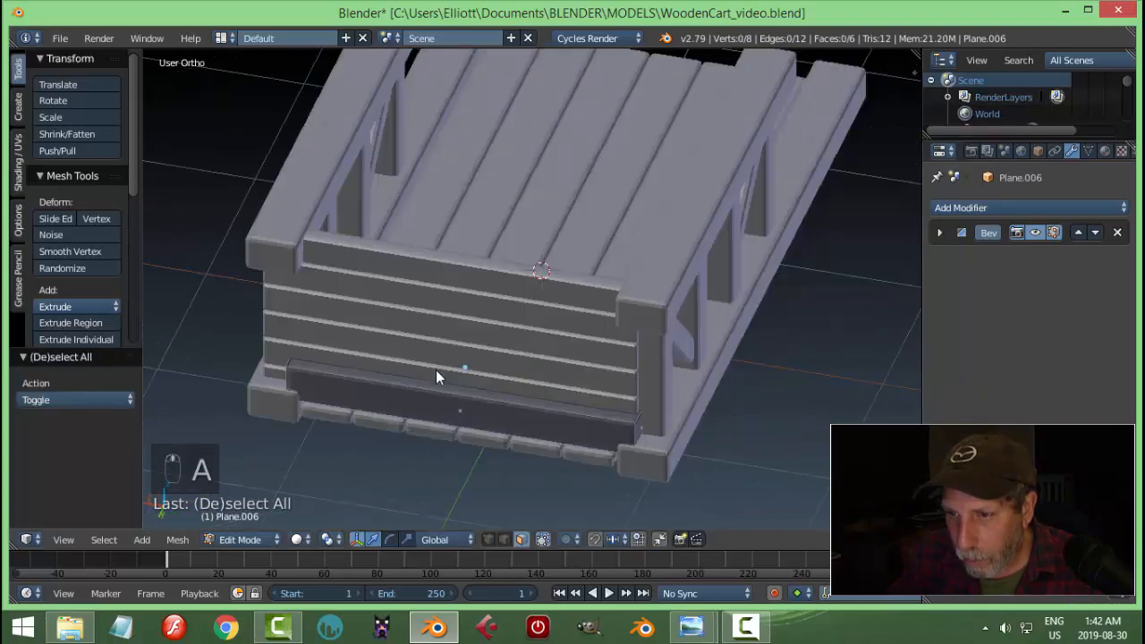
key(Tab)
key(a)
key(a)
scroll(405, 348, down, 3)
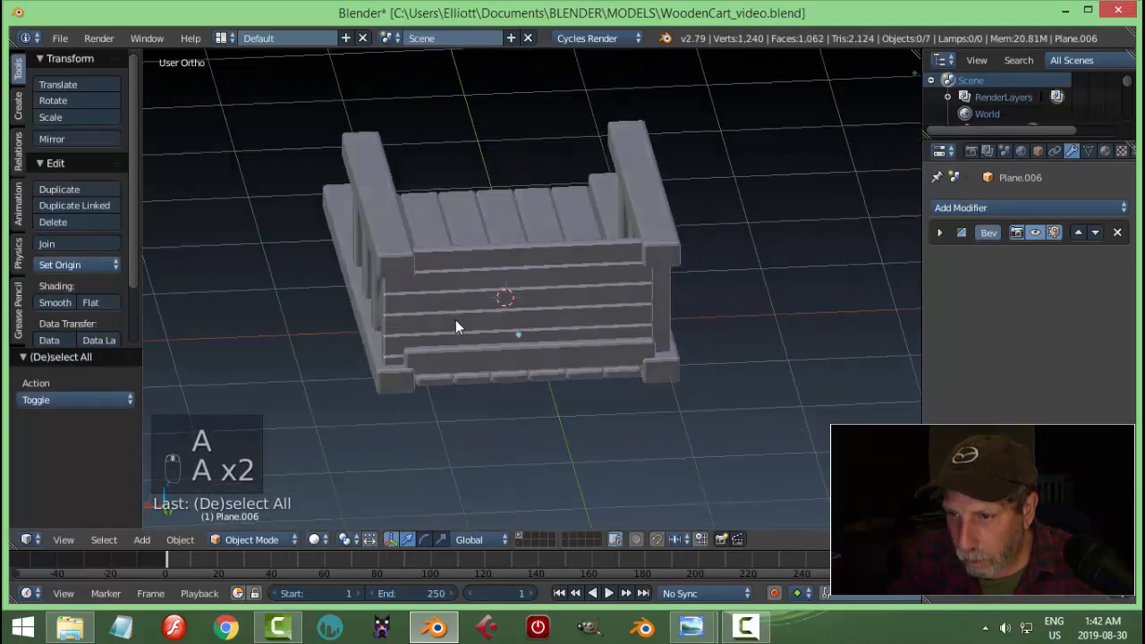
middle_drag(455, 325, 340, 319)
scroll(546, 338, up, 3)
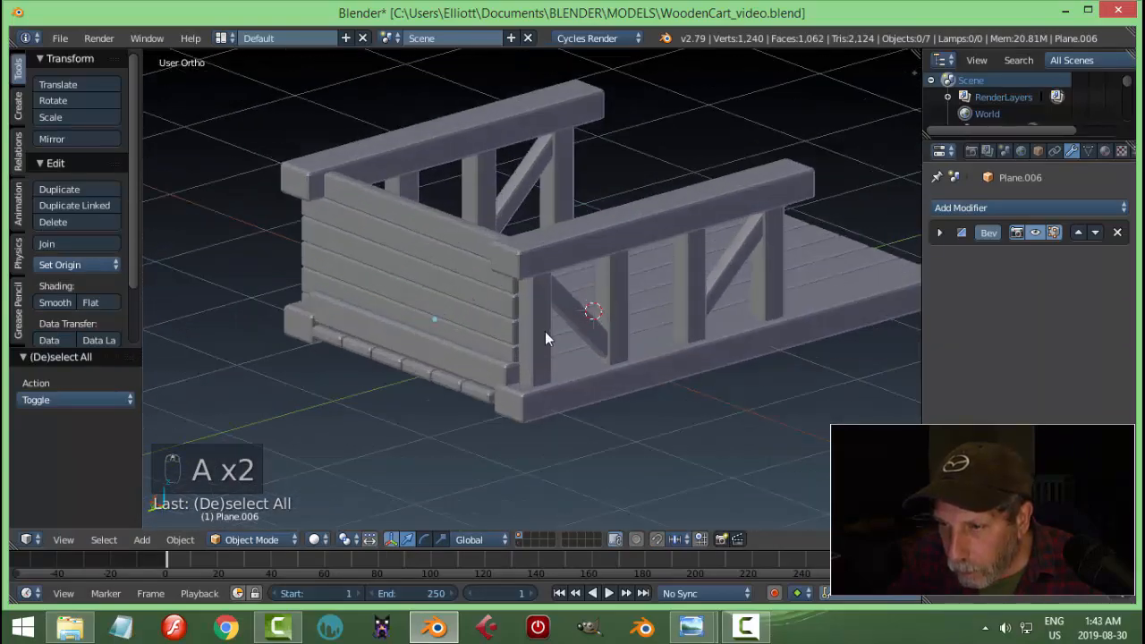
middle_drag(545, 338, 483, 342)
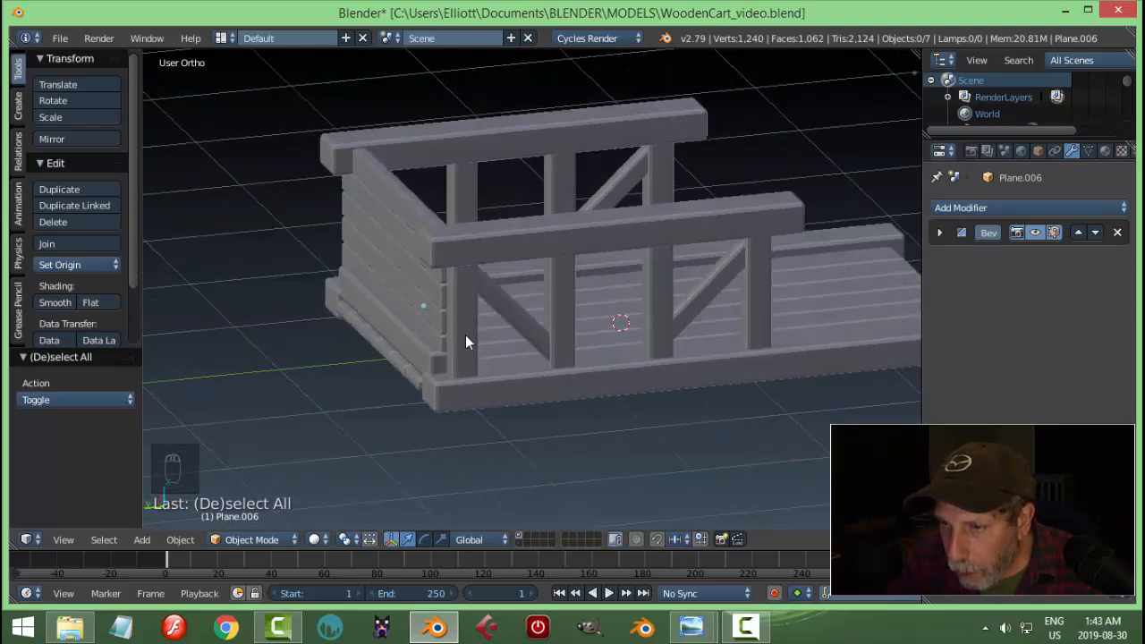
middle_drag(490, 323, 482, 356)
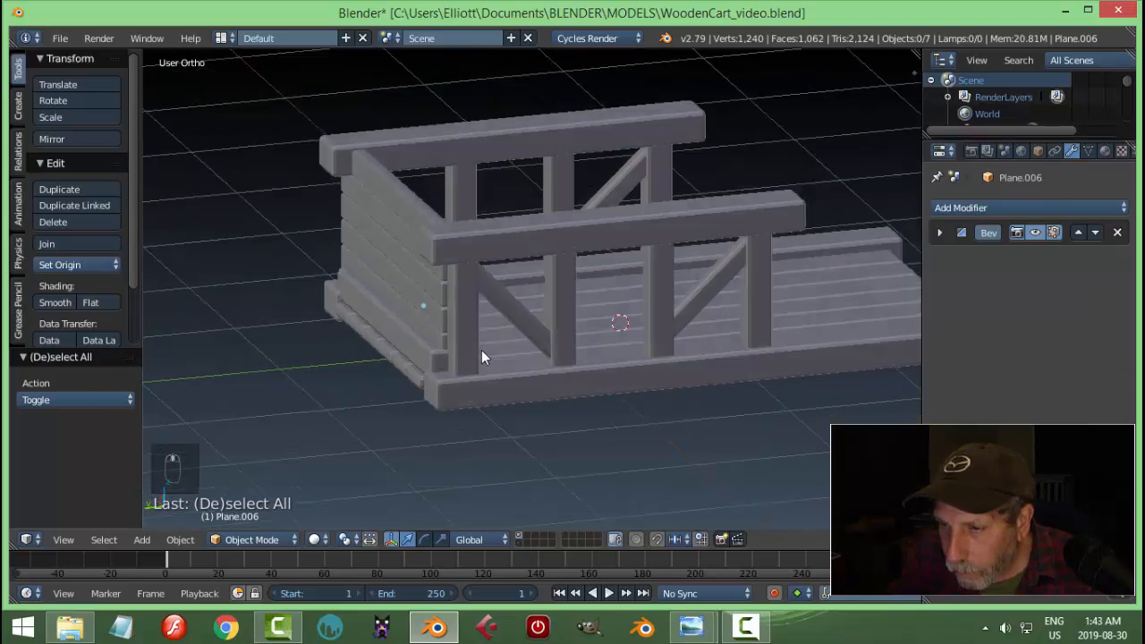